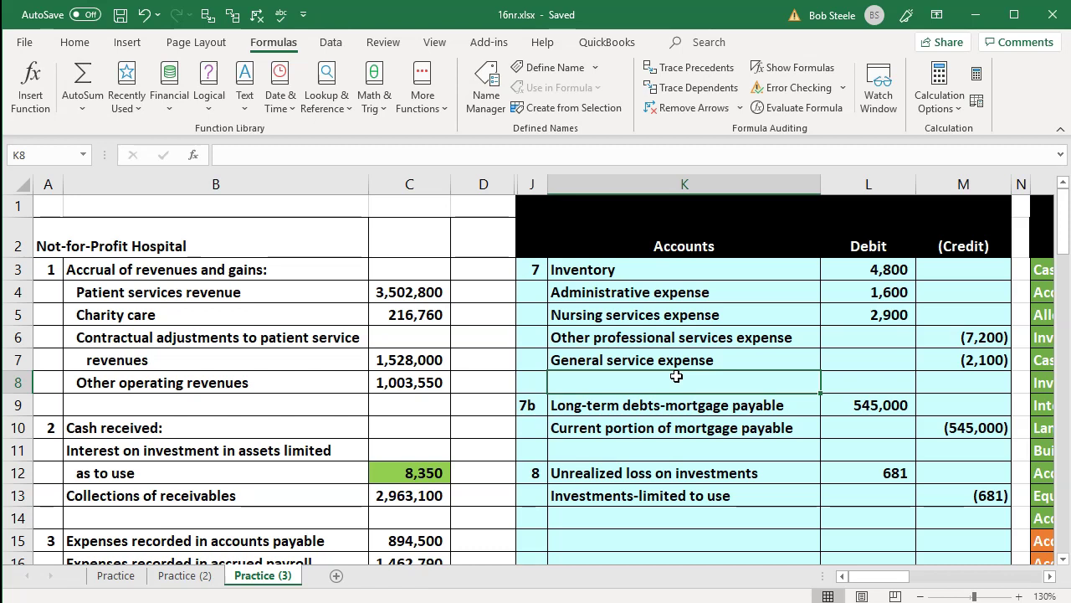
Step: Scroll through the trial balance adjustments column and the empty balance sheet area
key(Right)
key(Right)
key(Right)
key(Right)
key(Right)
key(Right)
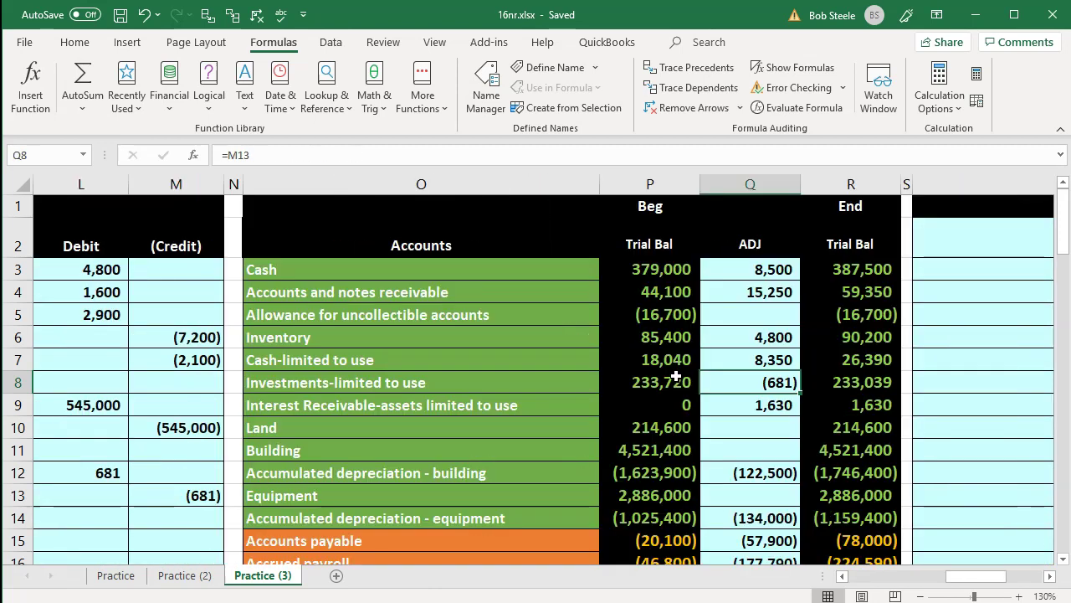
scroll(676, 377, down, 1)
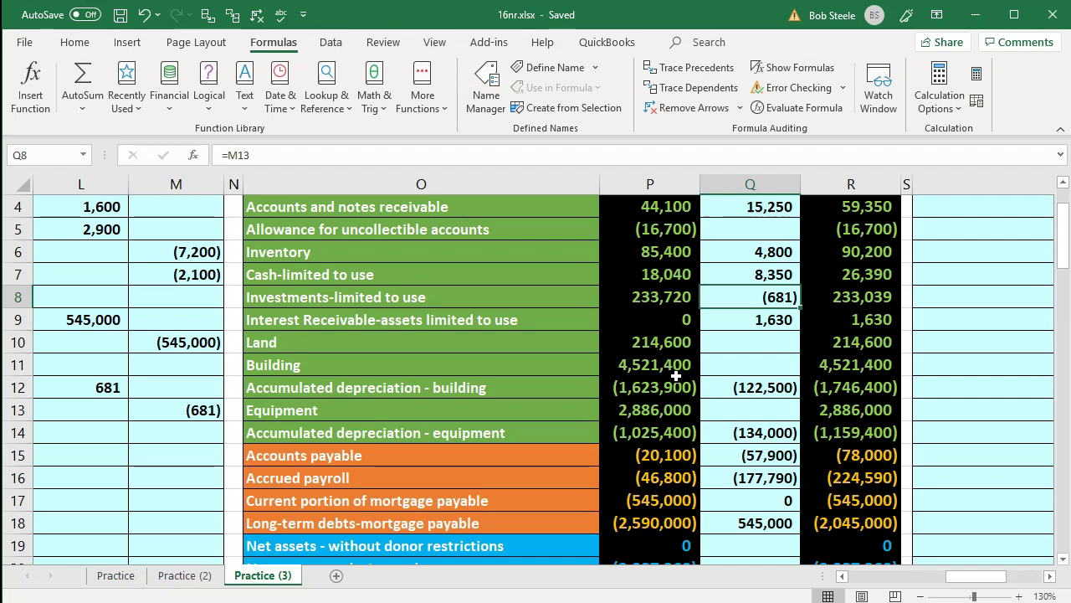
scroll(676, 377, down, 8)
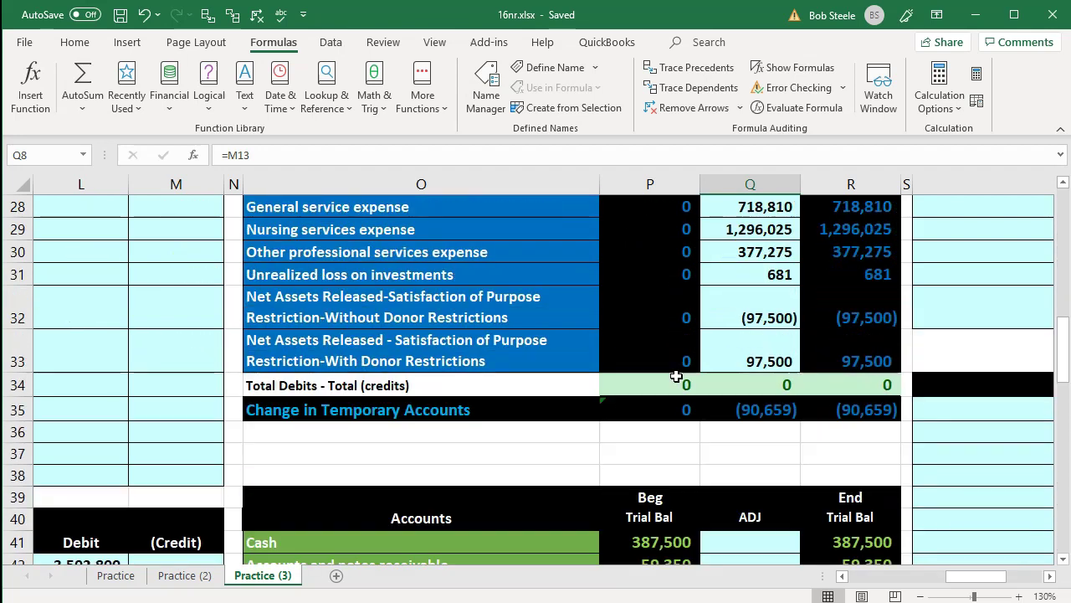
scroll(675, 377, down, 3)
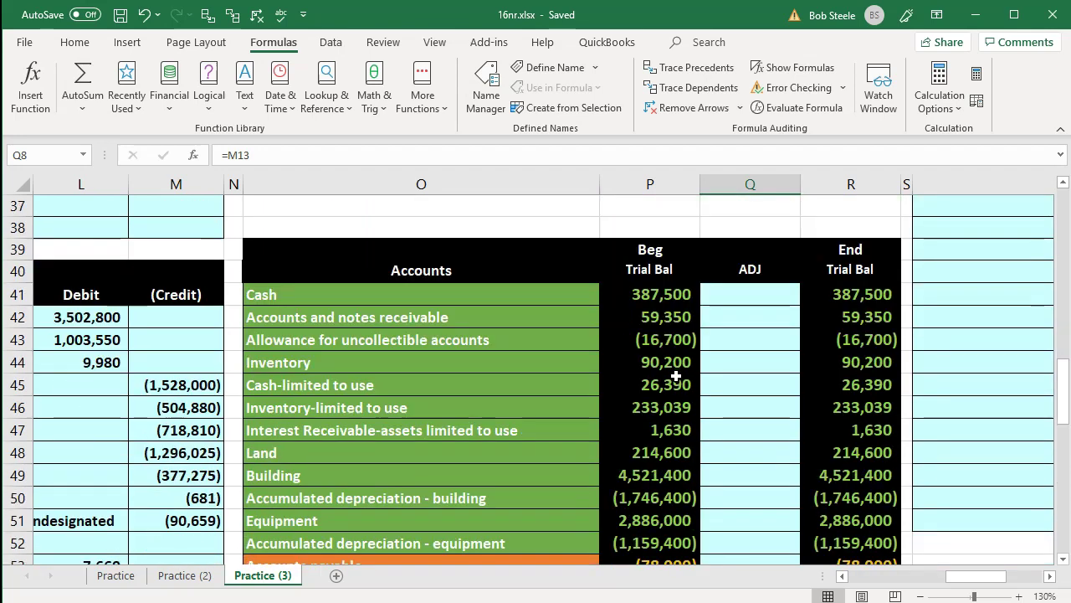
scroll(675, 377, up, 12)
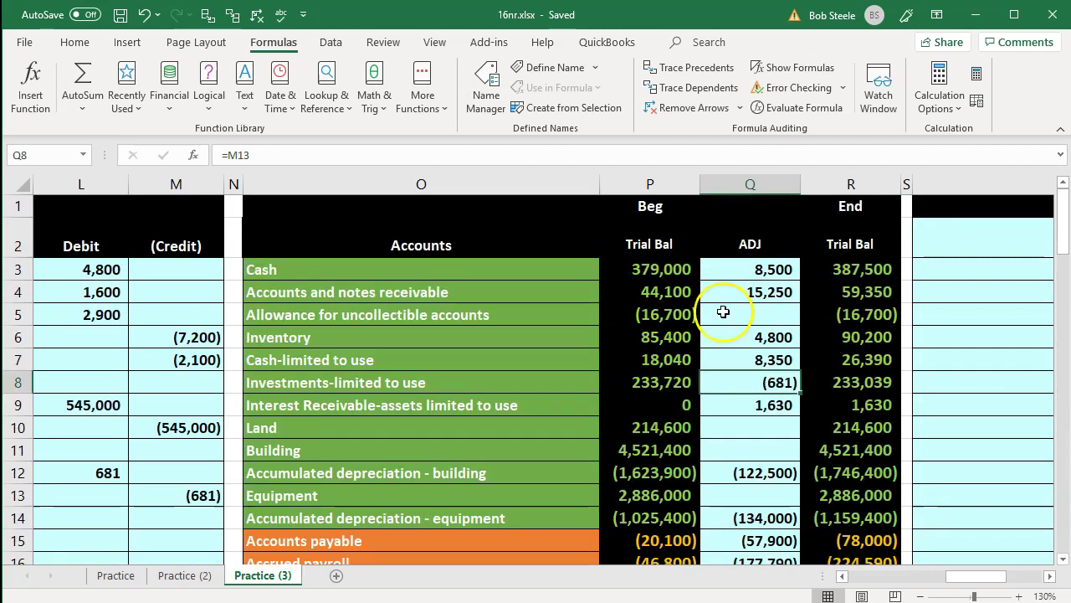
click(723, 311)
key(Right)
key(Right)
key(Right)
key(Right)
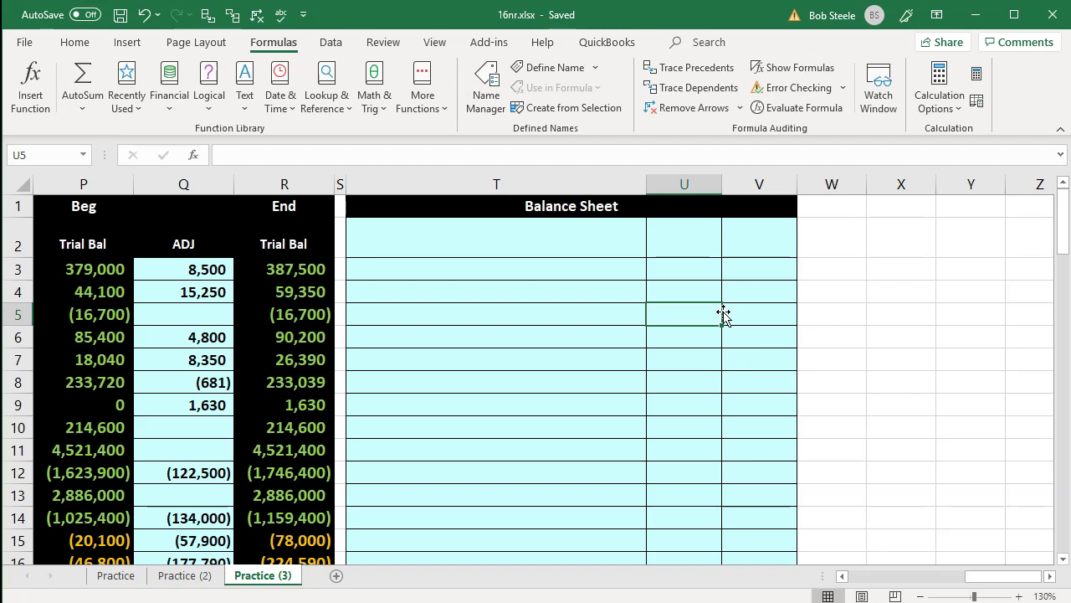
key(Left)
key(Left)
key(Left)
key(Left)
key(Left)
key(Left)
key(Left)
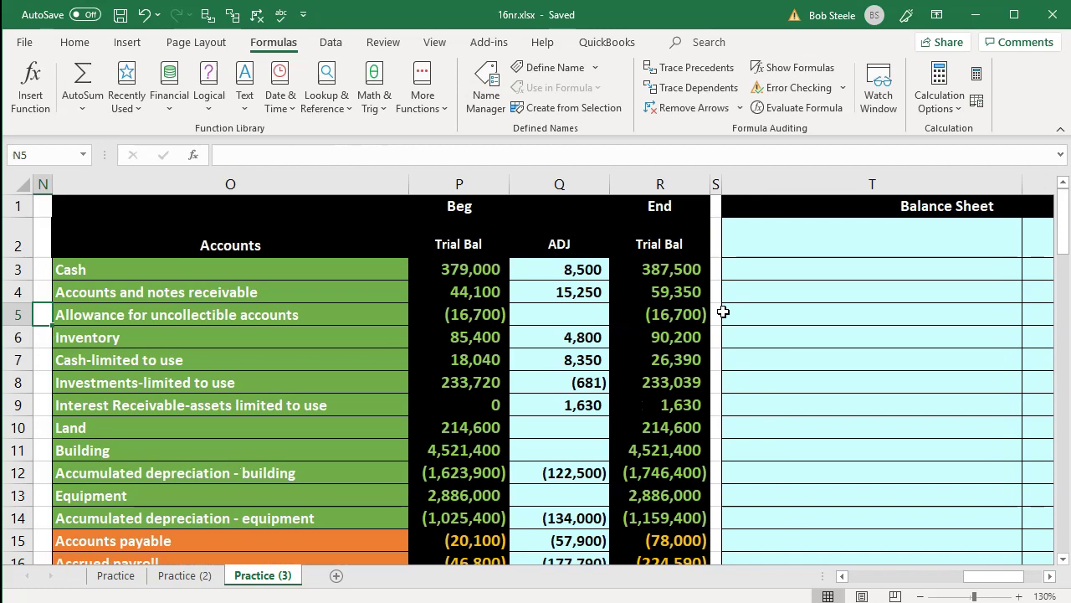
Step: Inspect the Cash beginning, adjustment and ending formulas and the Patient service revenue ending formula
click(692, 274)
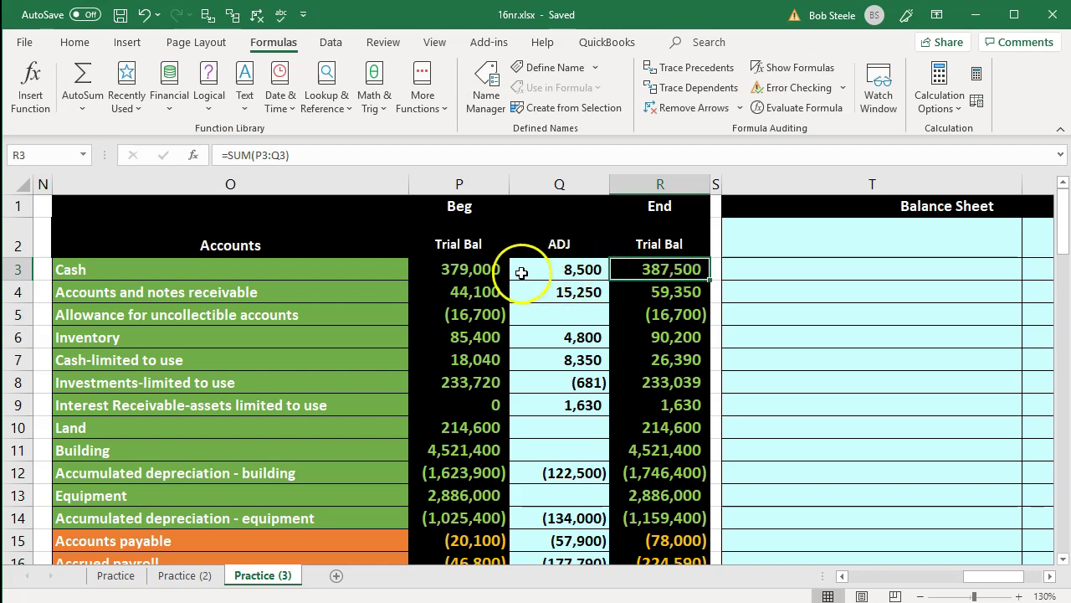
click(484, 270)
click(532, 276)
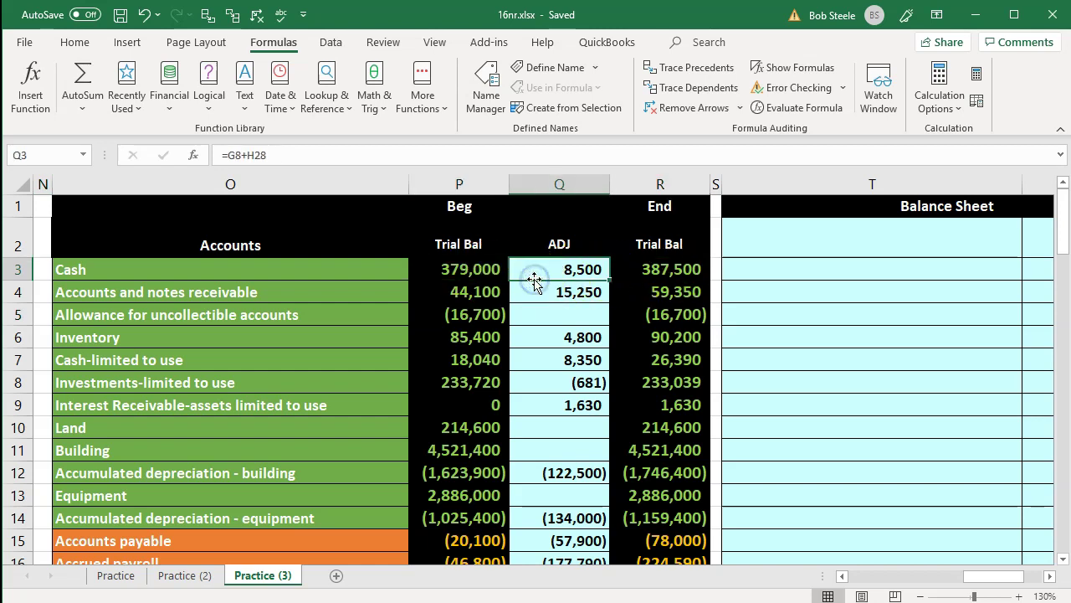
click(647, 271)
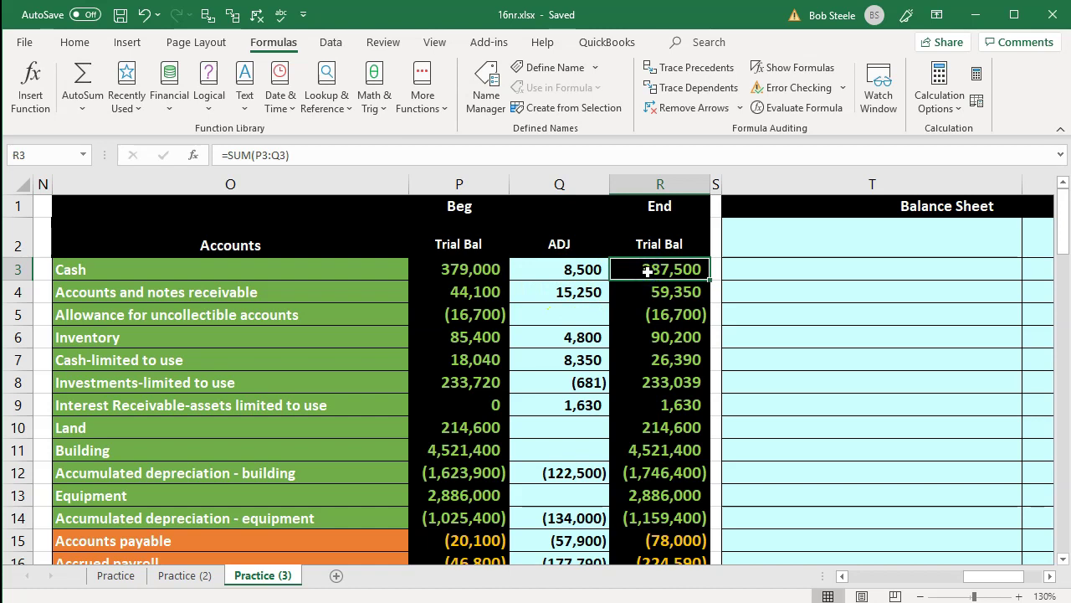
scroll(648, 271, down, 6)
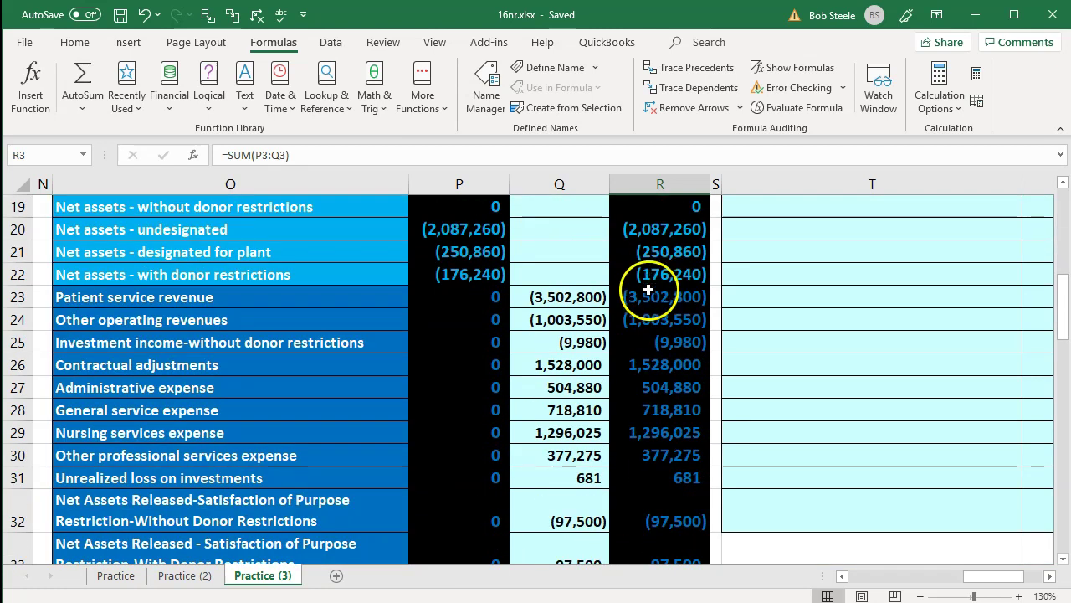
click(651, 291)
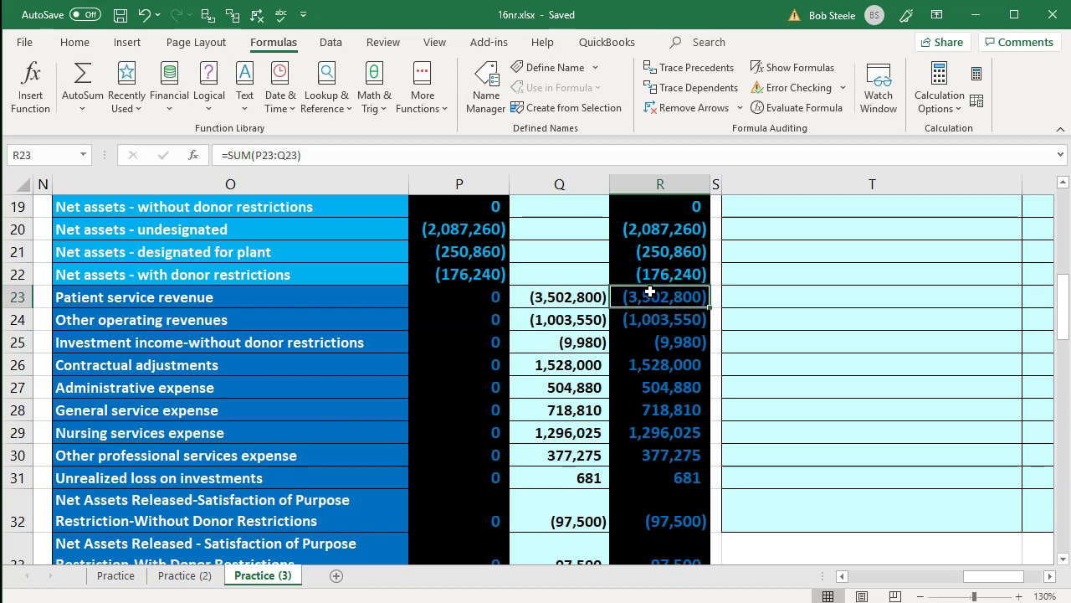
Step: Review the net assets release ending formula and the source of post-closing beginning balances
scroll(651, 292, down, 1)
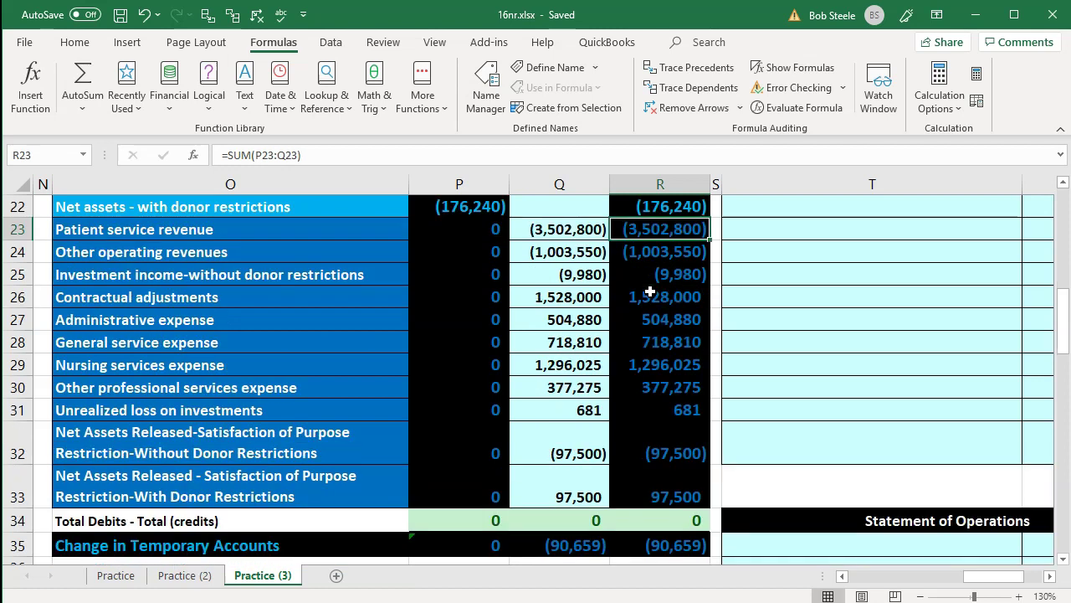
scroll(650, 291, down, 5)
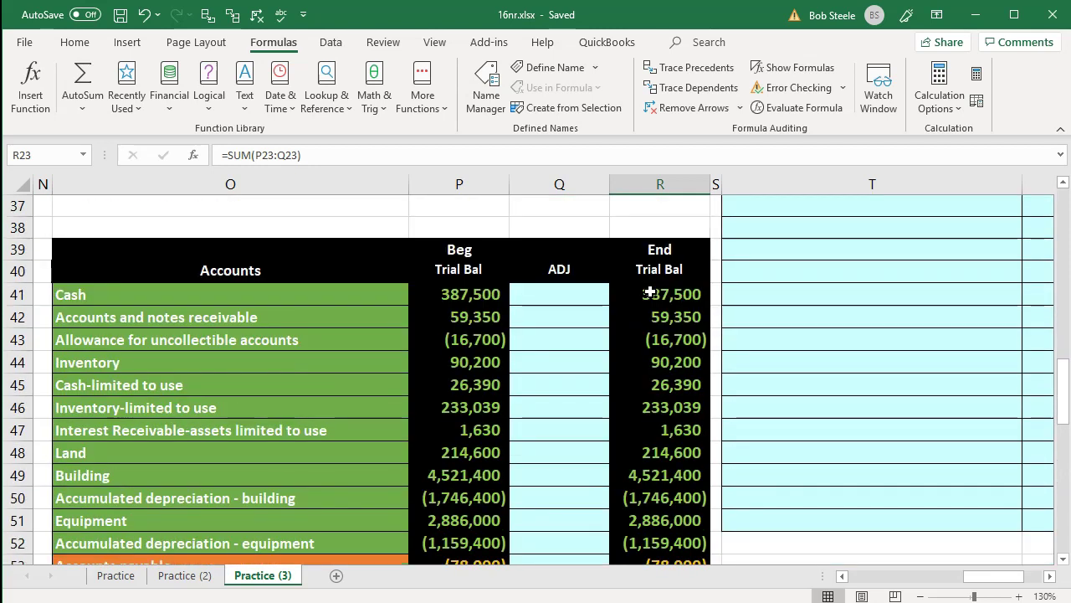
scroll(650, 292, up, 2)
click(650, 291)
scroll(650, 291, down, 1)
scroll(650, 291, down, 1)
click(463, 407)
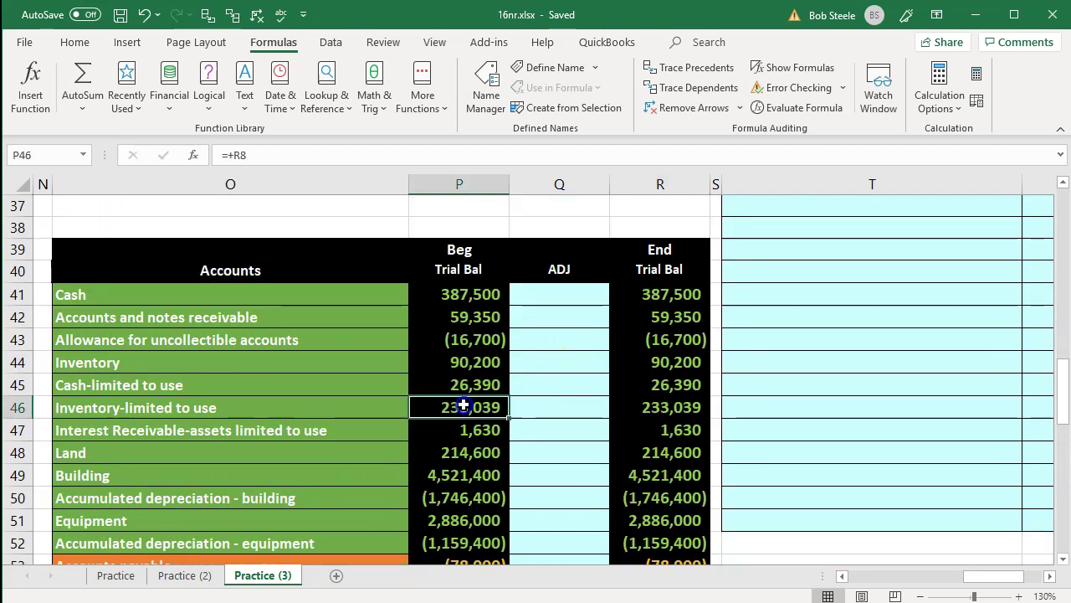
Step: Select the zeroed revenue and expense ending balances, then total the four net assets ending balances
scroll(463, 406, down, 5)
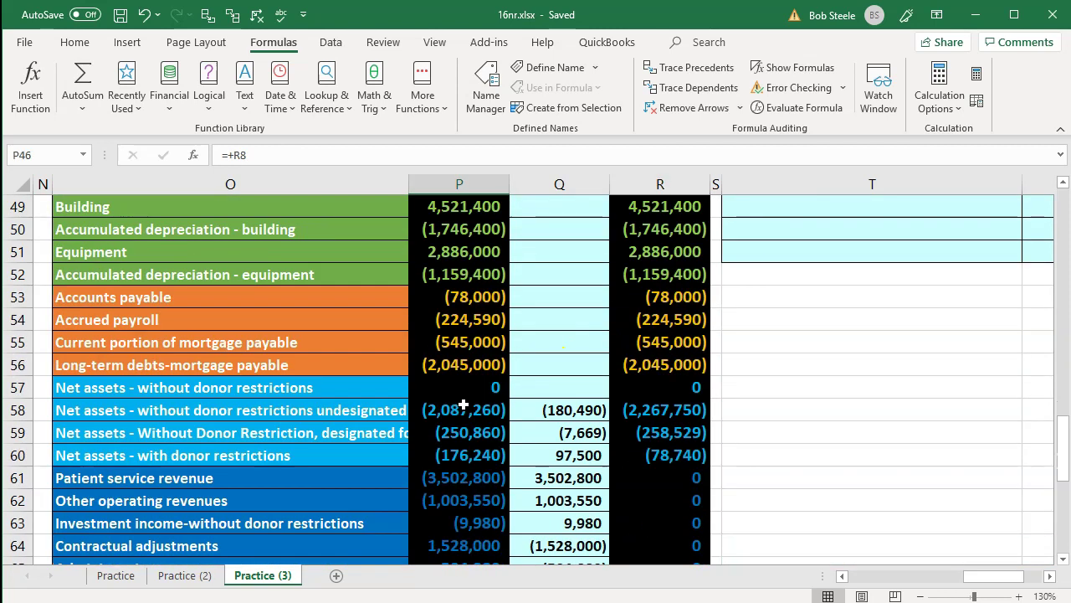
scroll(463, 405, down, 1)
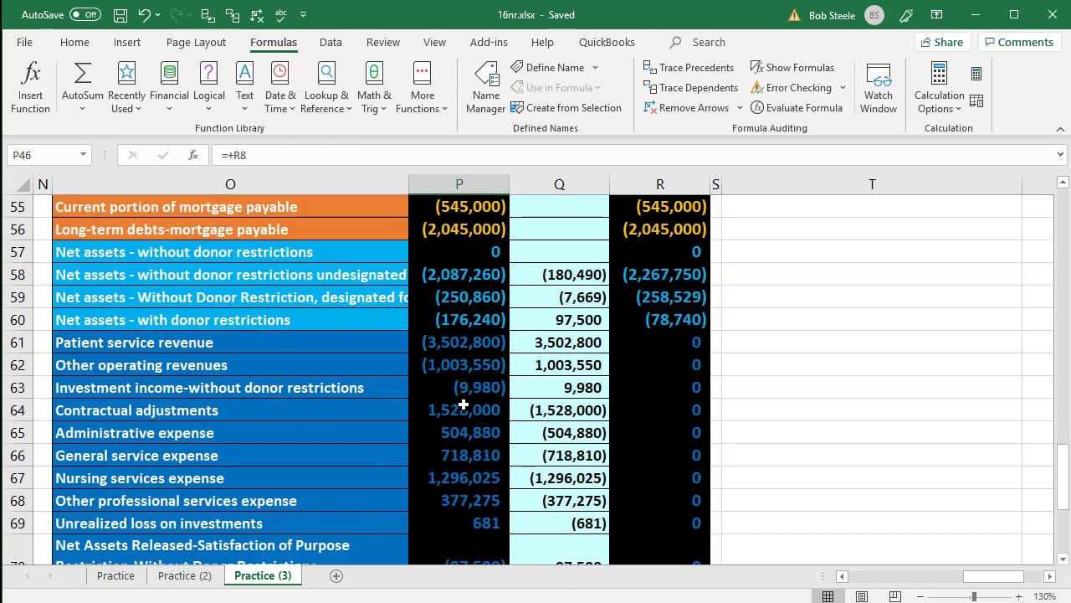
scroll(463, 405, down, 1)
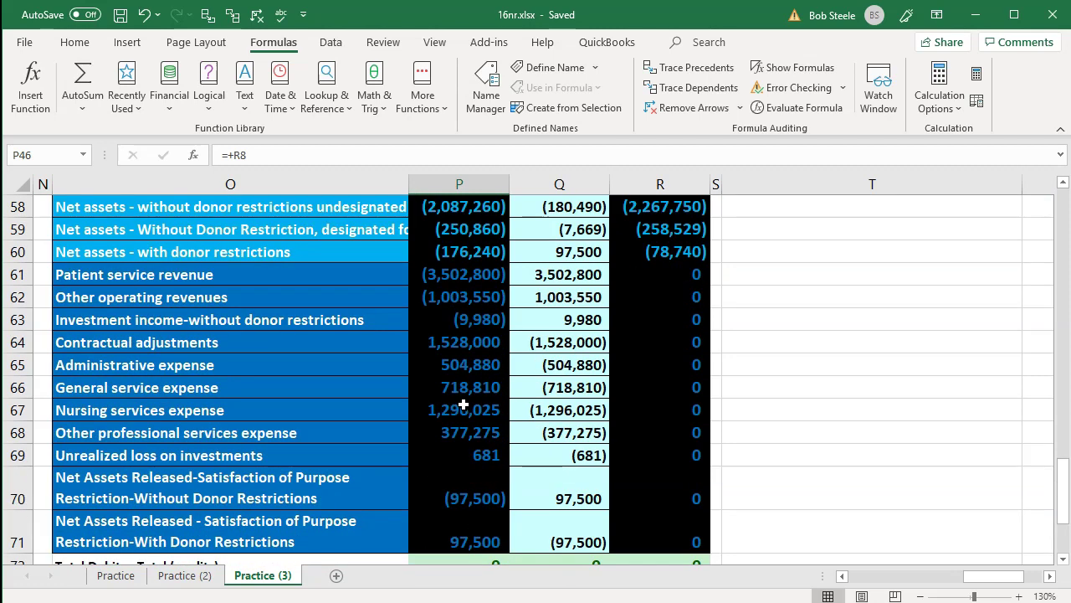
drag(650, 282, 677, 528)
scroll(676, 528, up, 2)
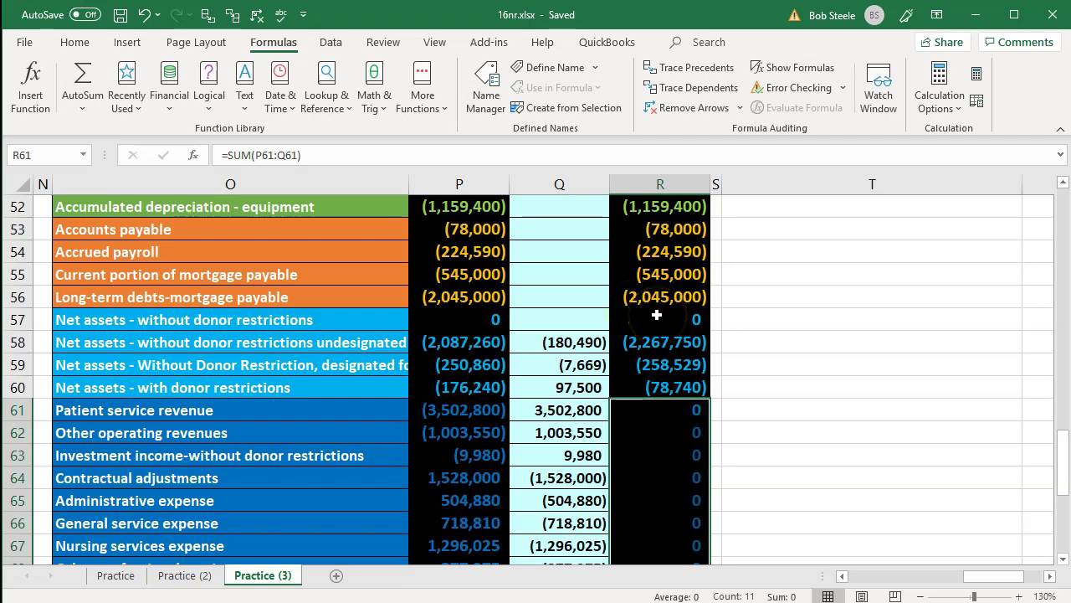
drag(657, 315, 656, 381)
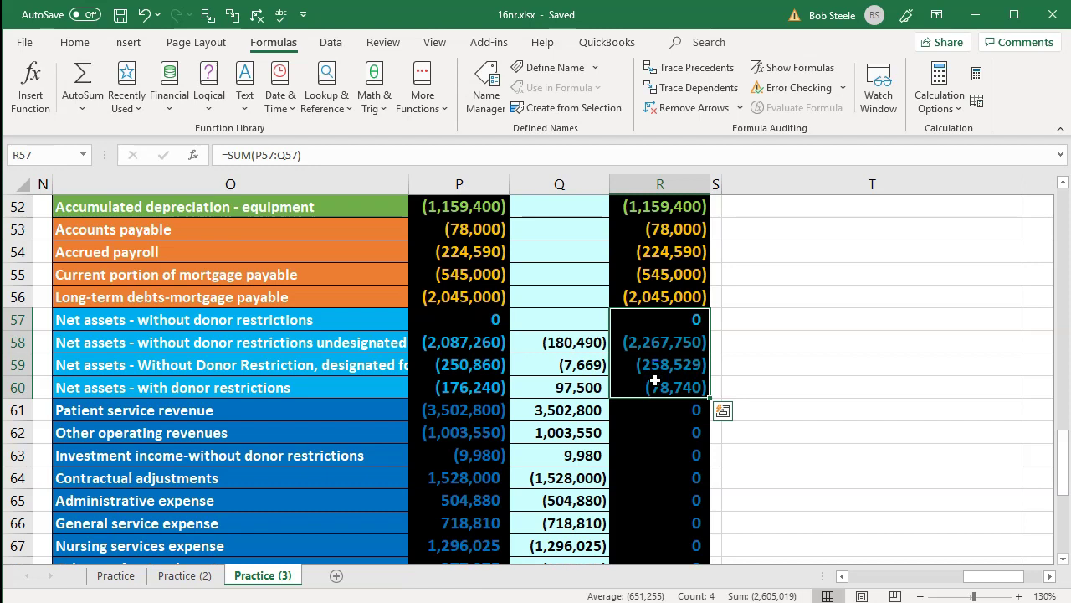
click(657, 415)
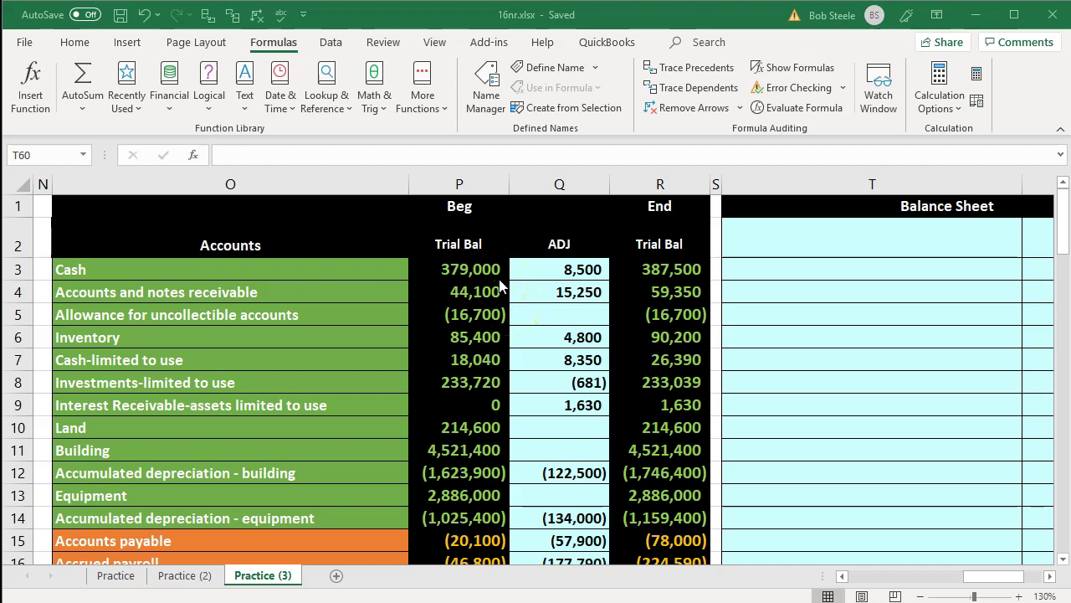
Step: Hide columns P:Q and check the 59,350 ending receivables formula
click(470, 184)
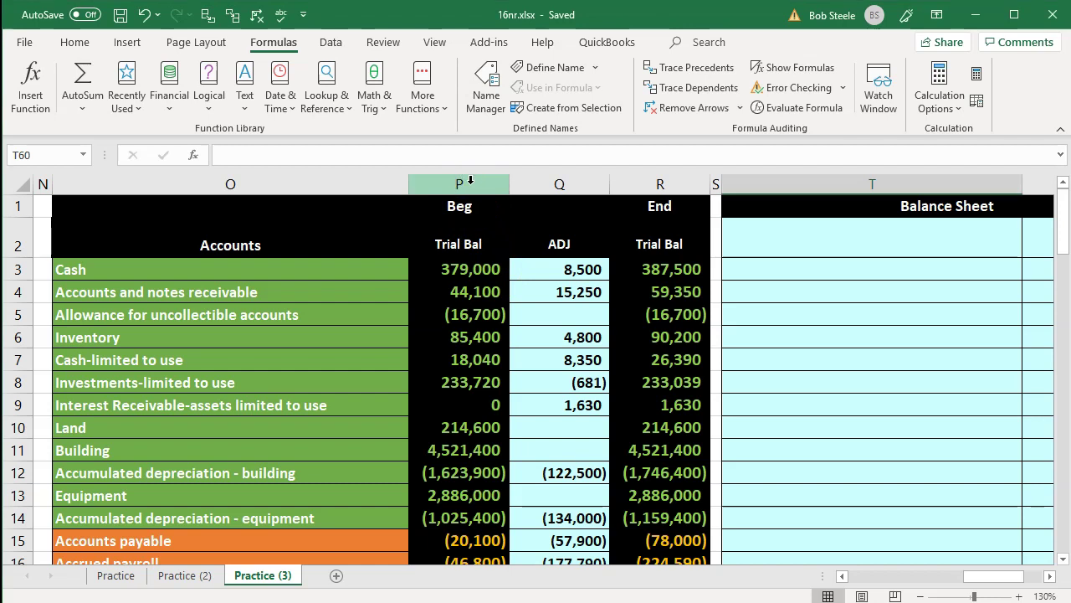
drag(470, 180, 515, 185)
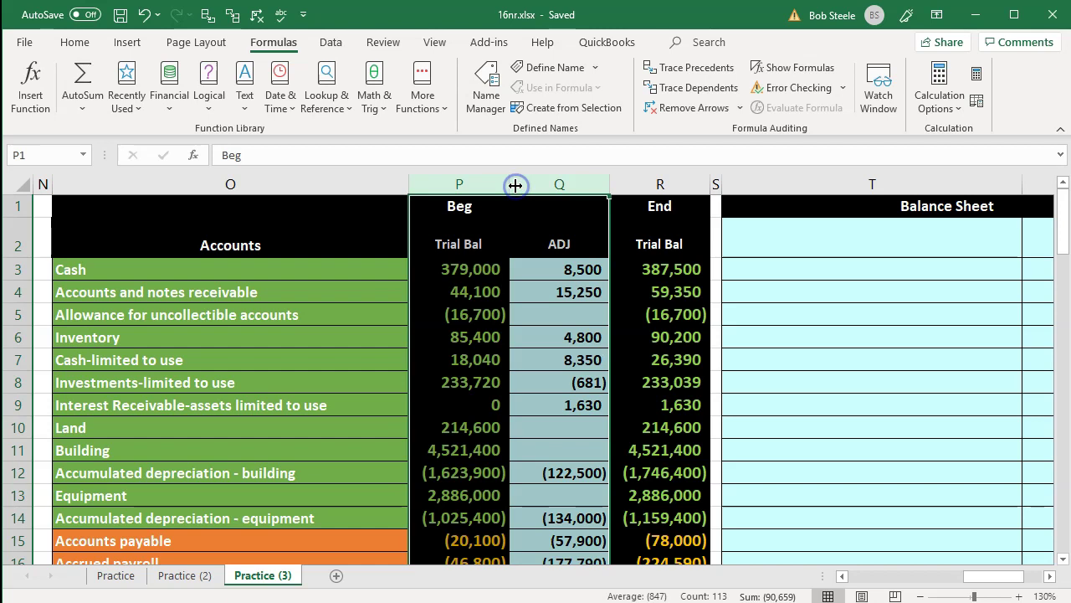
right_click(491, 263)
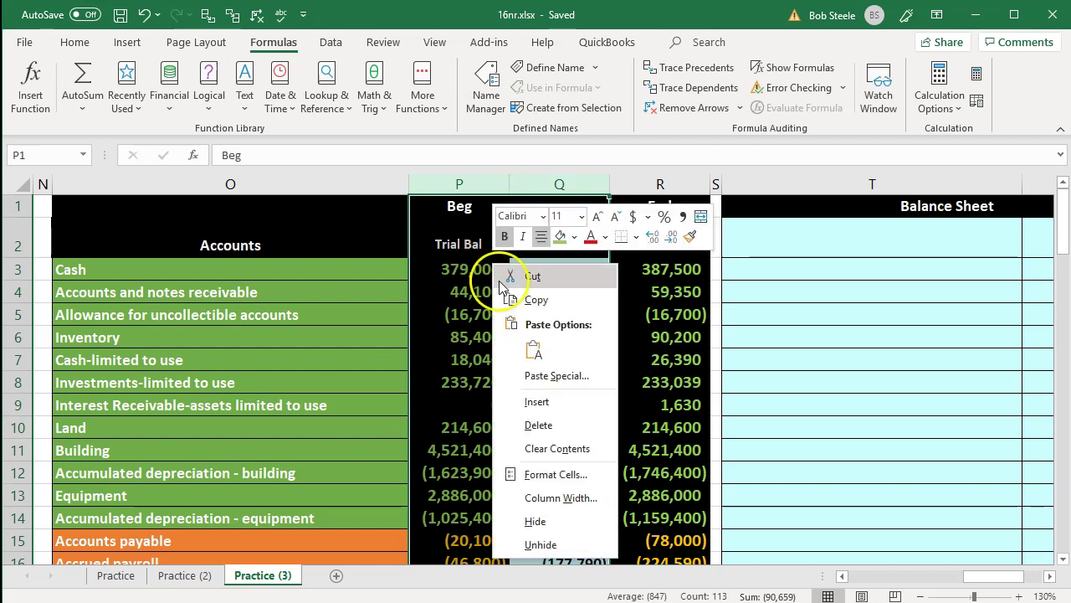
click(536, 520)
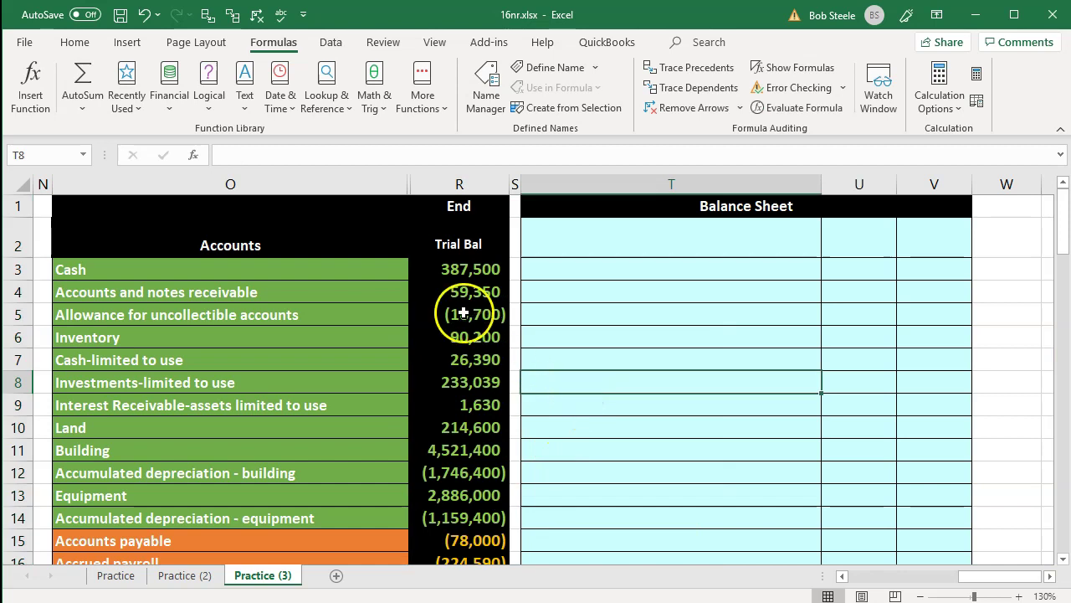
click(473, 286)
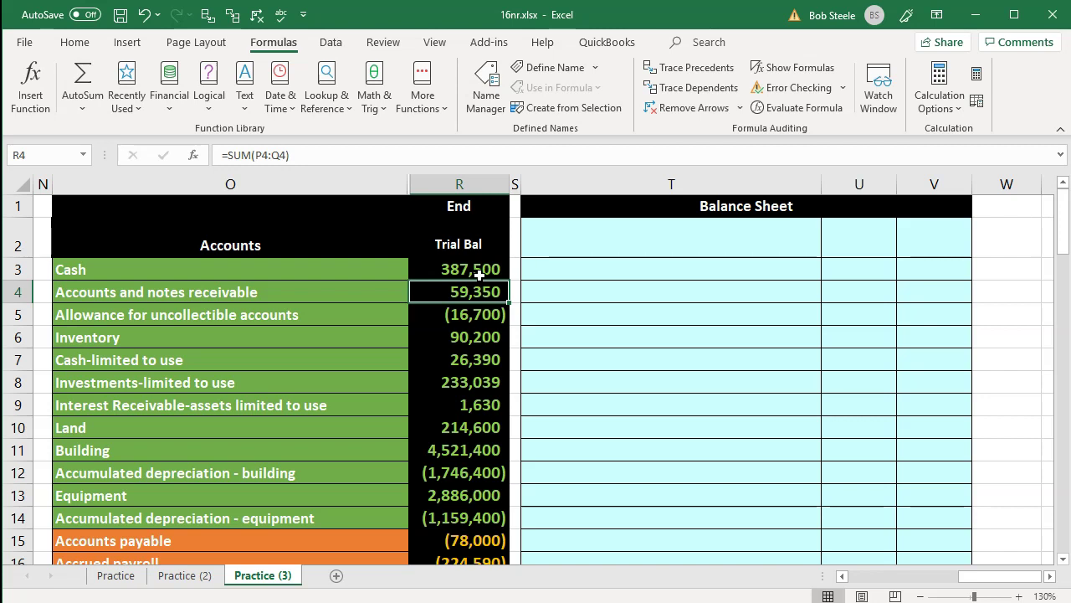
click(593, 309)
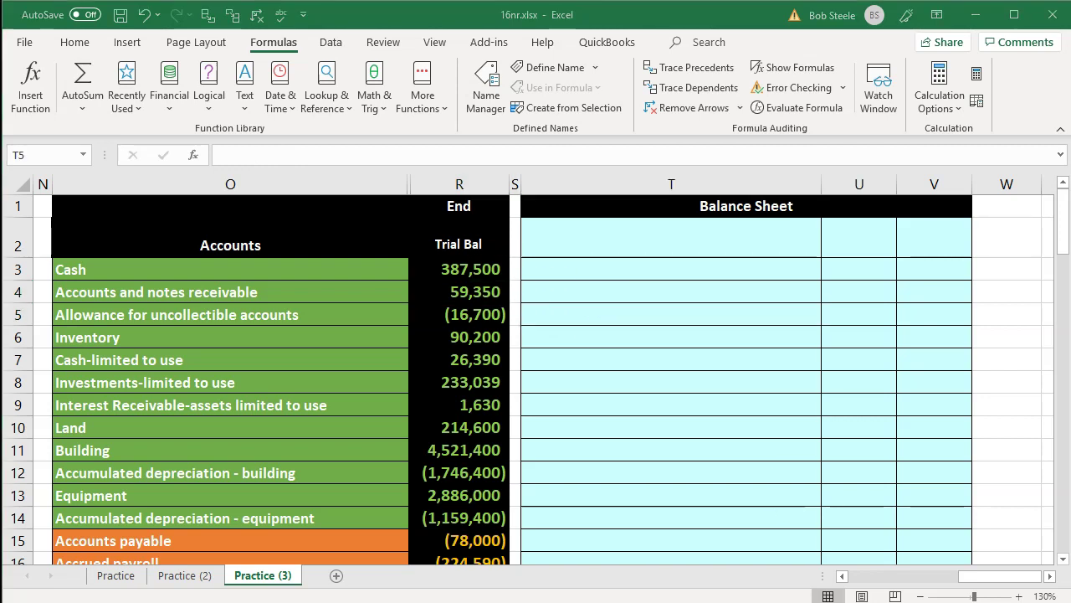
Step: Enter 'Assets' under the Balance Sheet title and 'Currents Assets:' in T3 below it
click(657, 236)
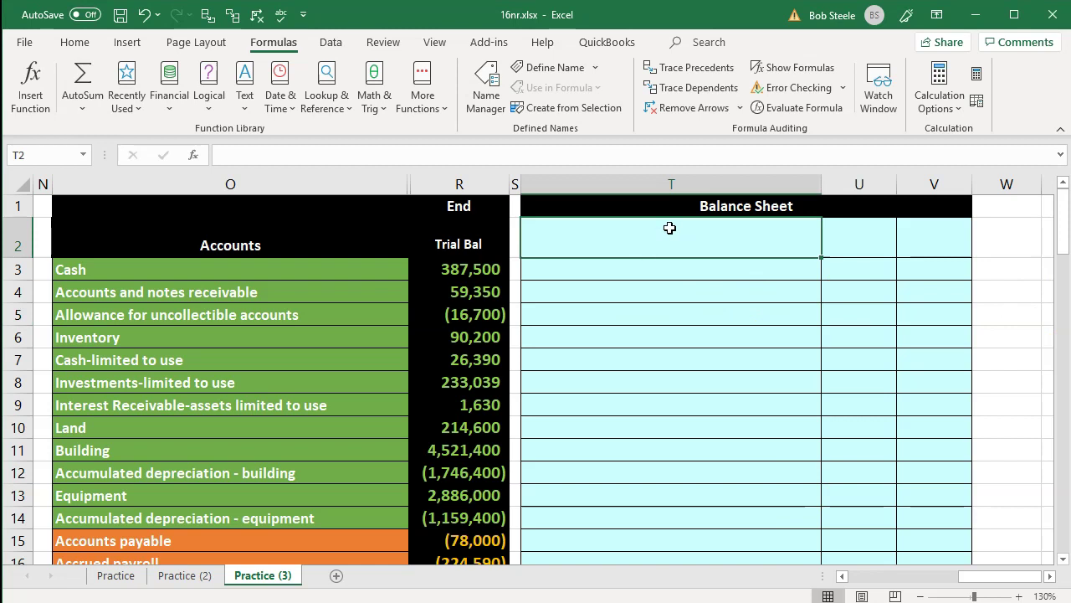
text(Assets)
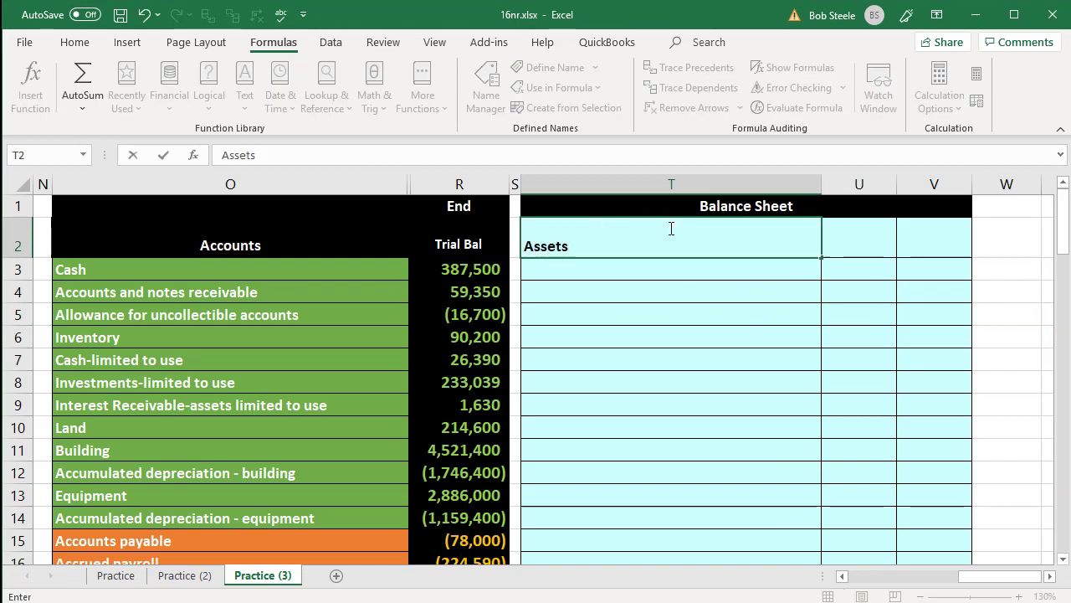
key(Return)
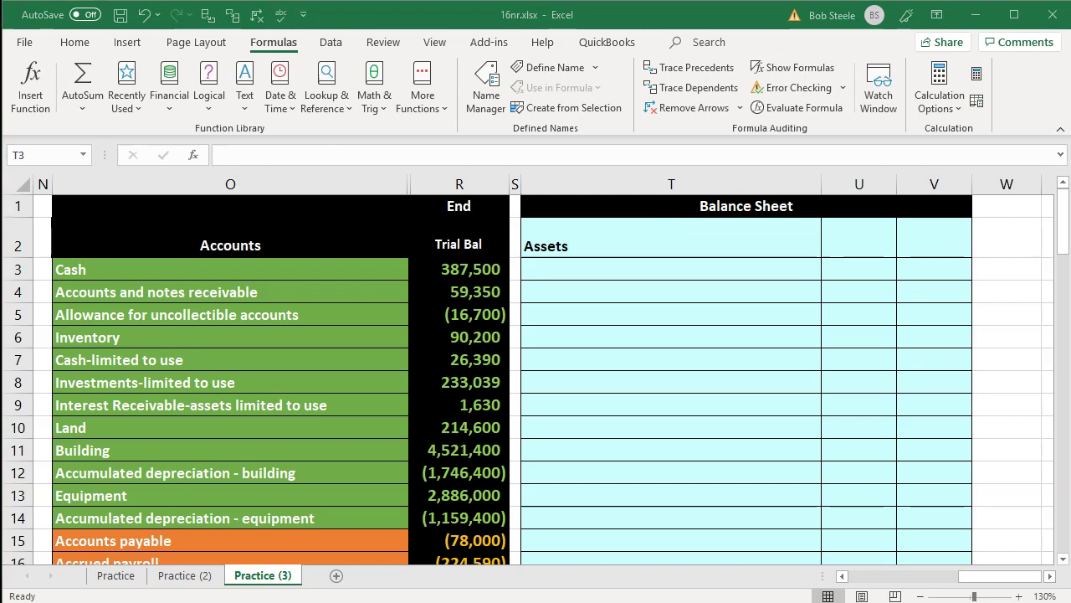
key(ctrl+c)
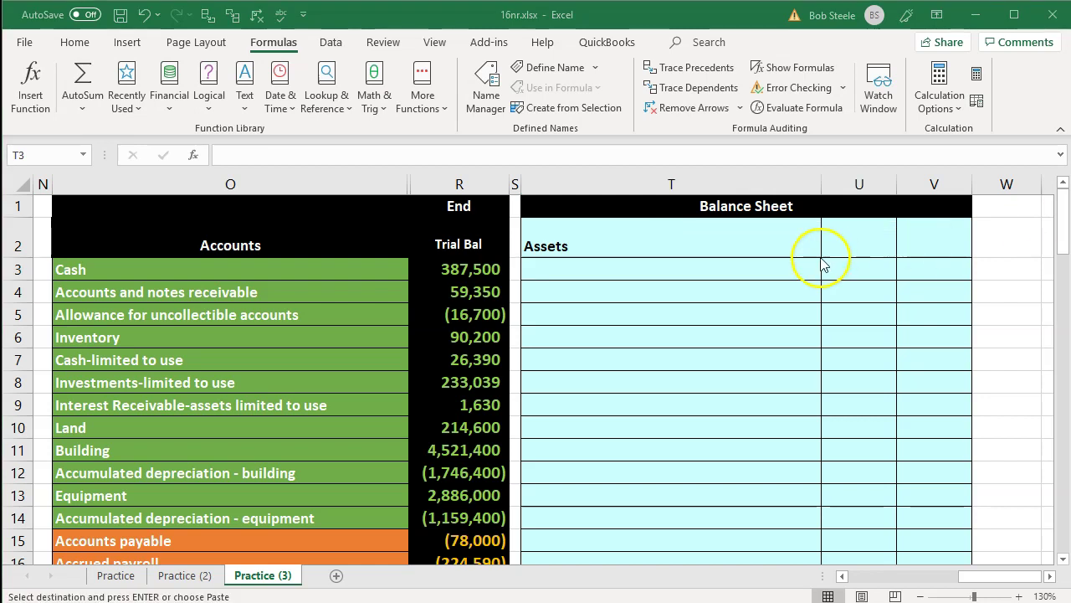
click(706, 264)
text(Currents Assets:)
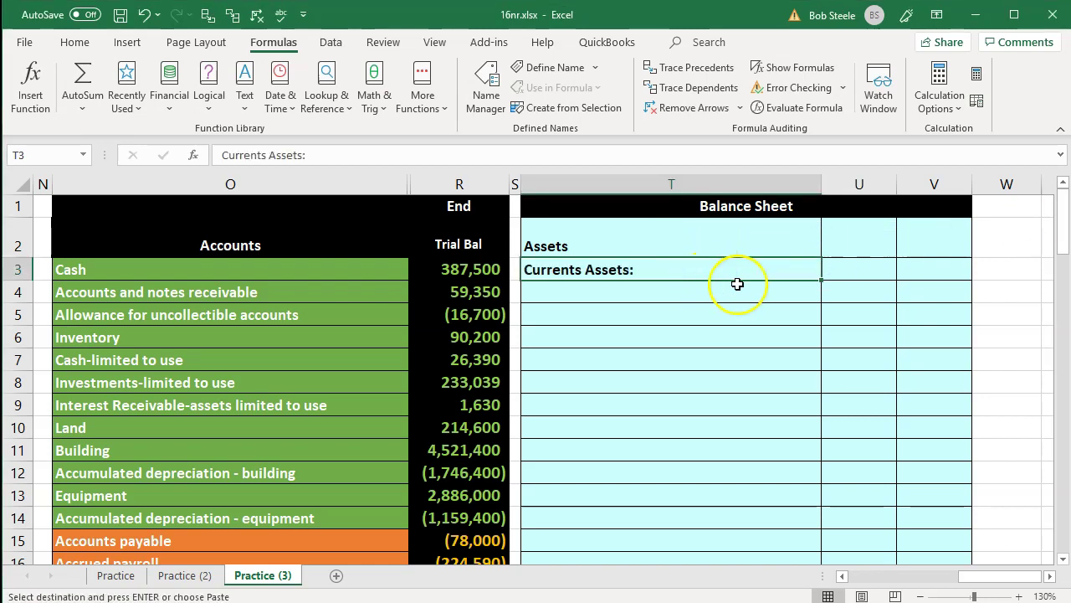
key(Return)
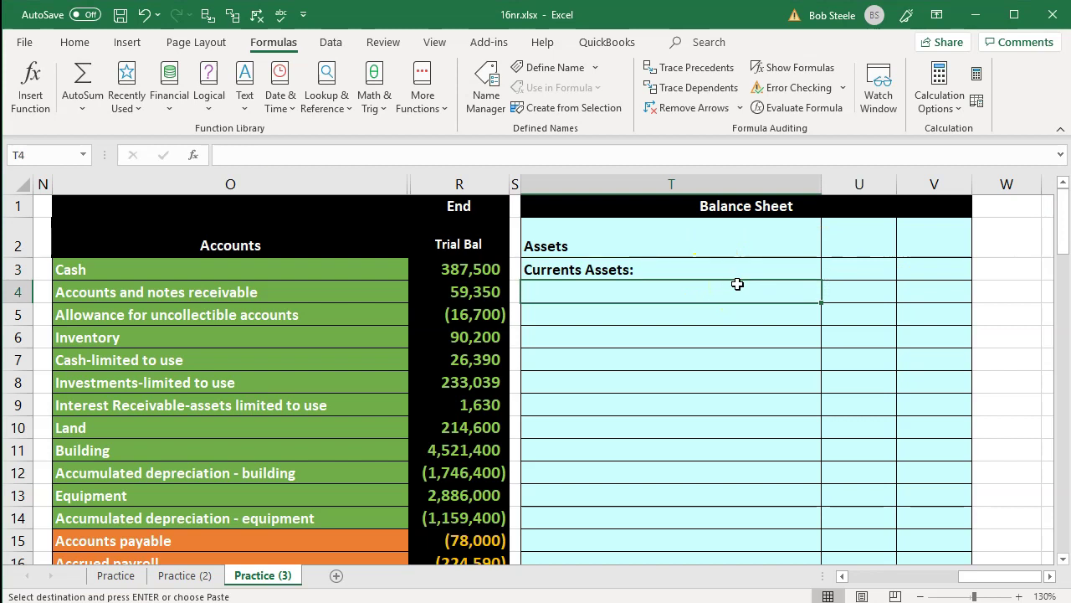
key(Escape)
Step: Link T4 to the Cash account name with =O3
text(=)
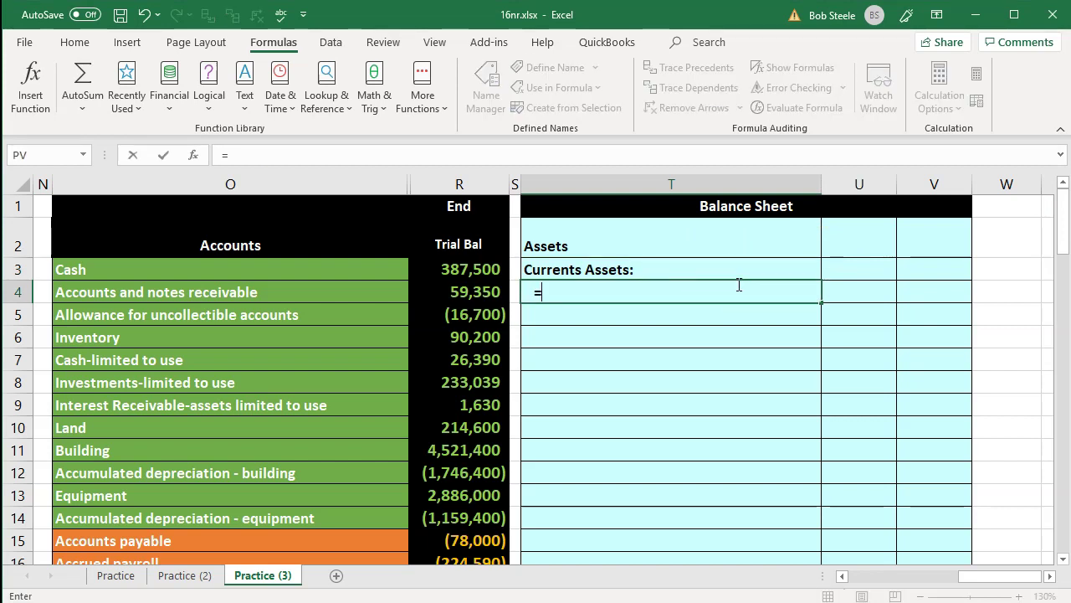
key(Left)
key(Left)
key(Left)
key(Up)
key(Return)
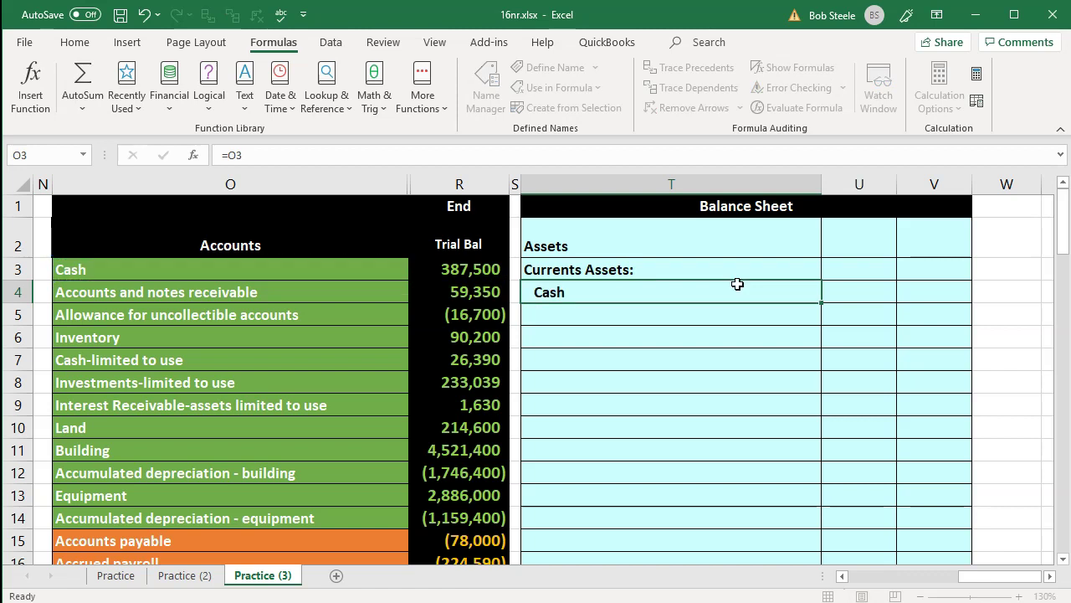
text(=)
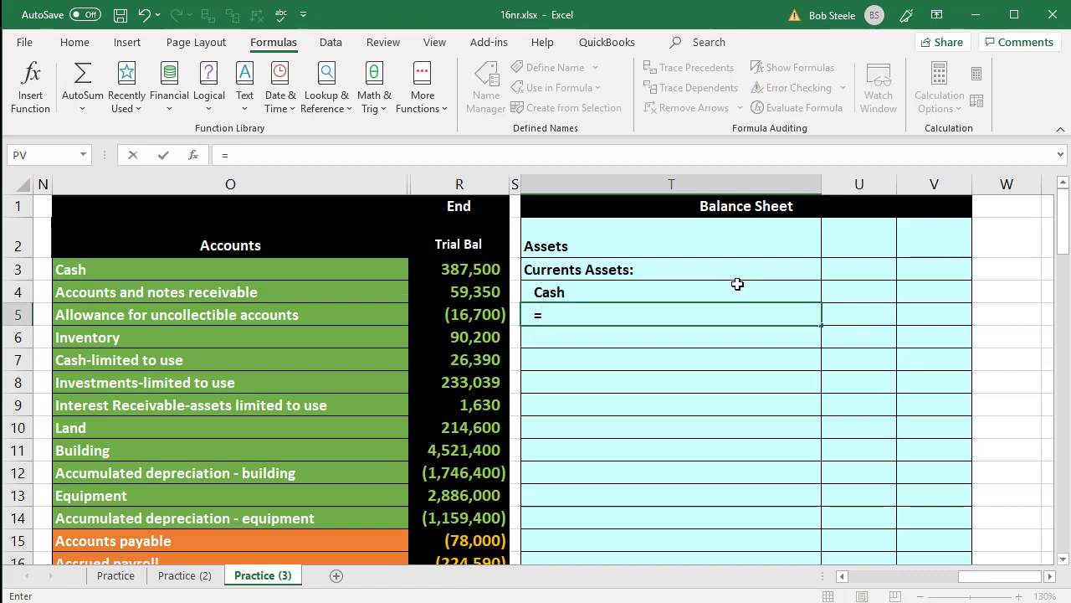
key(Return)
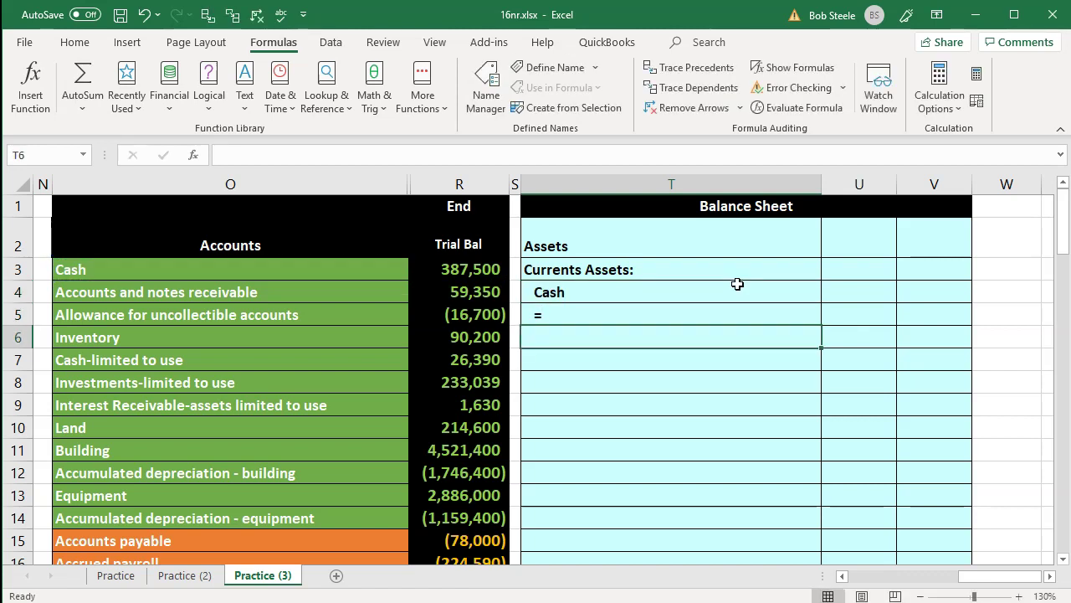
Step: Copy the Accounts and notes receivable name into T5, undoing the paste that carried green fill
click(321, 296)
key(ctrl+c)
click(570, 315)
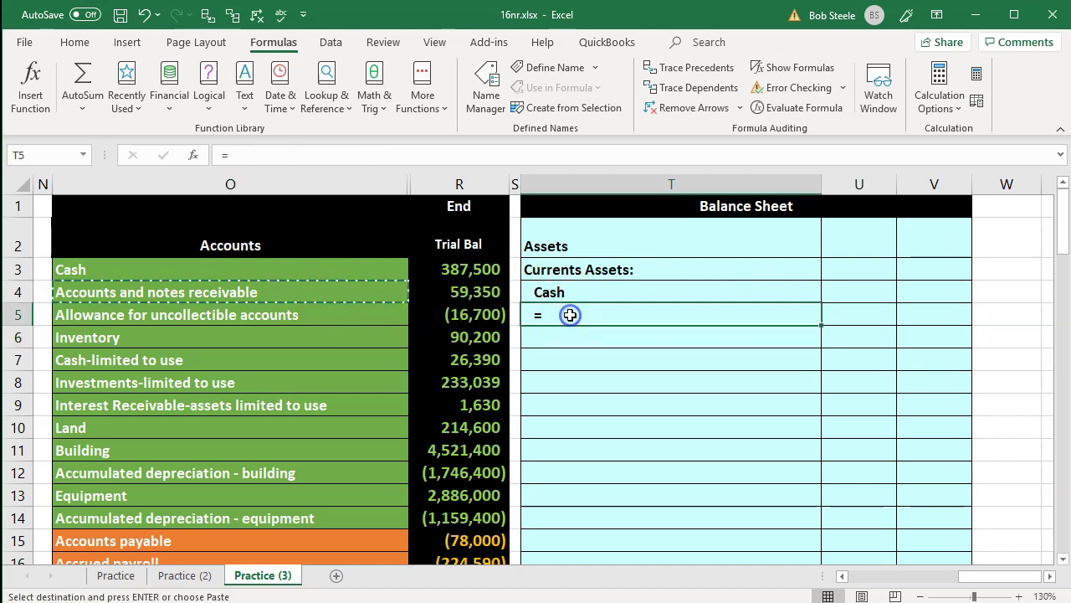
key(ctrl+v)
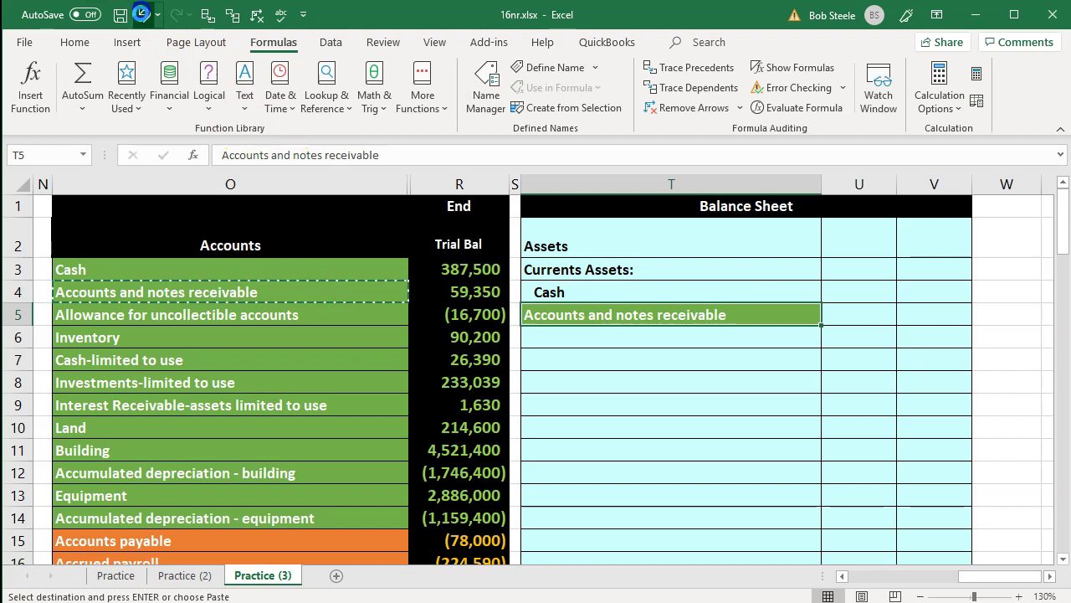
click(143, 14)
Step: Paste the receivables name as values only and append ' (net)' to the label
right_click(559, 316)
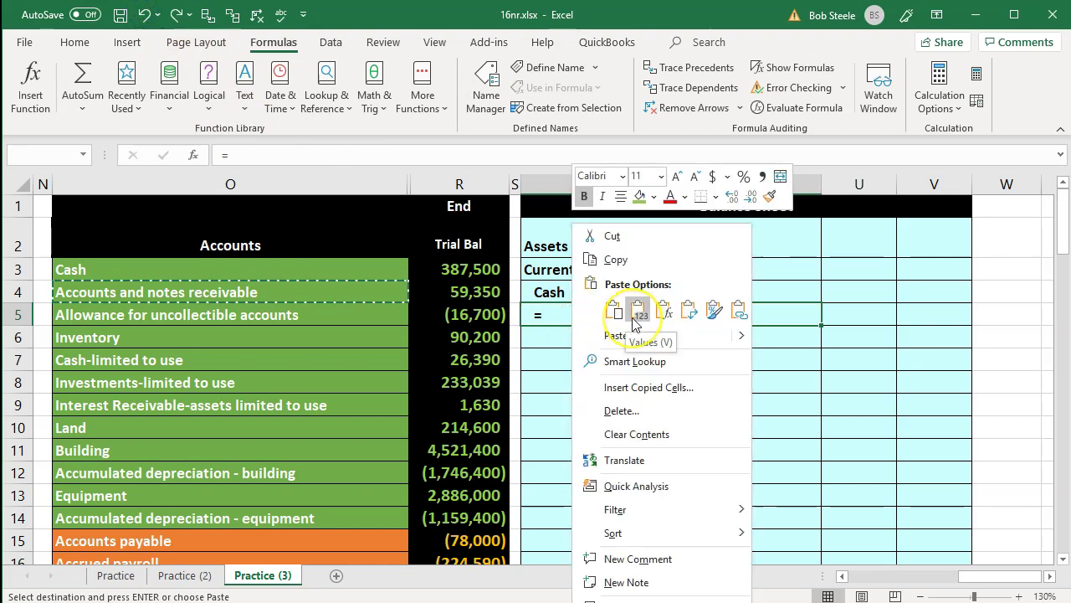
click(636, 311)
key(Escape)
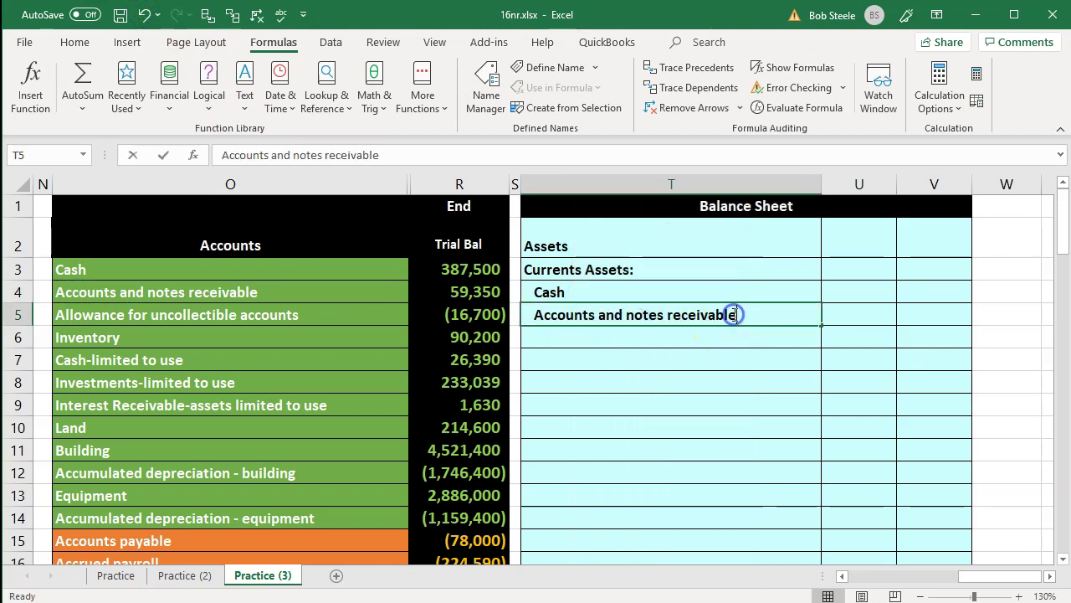
double_click(734, 314)
text(()
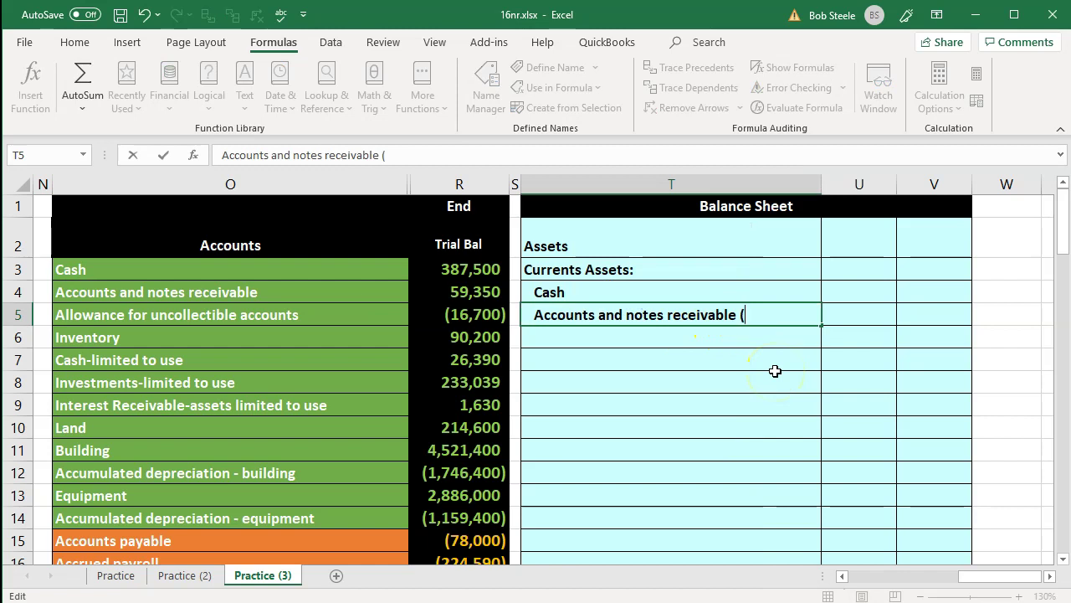
text(net))
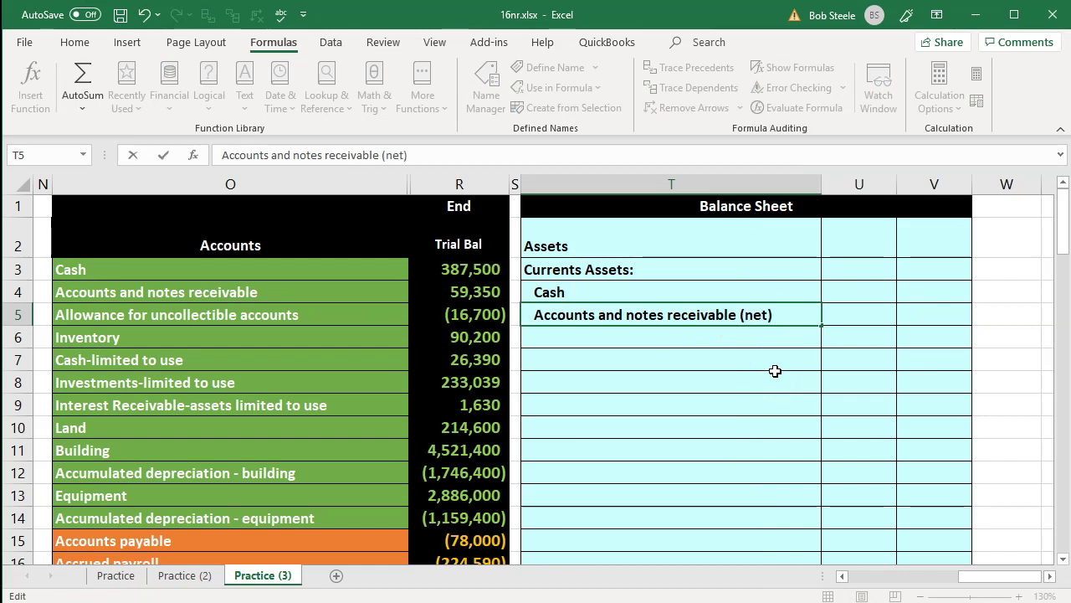
key(Return)
key(Right)
key(Up)
key(Up)
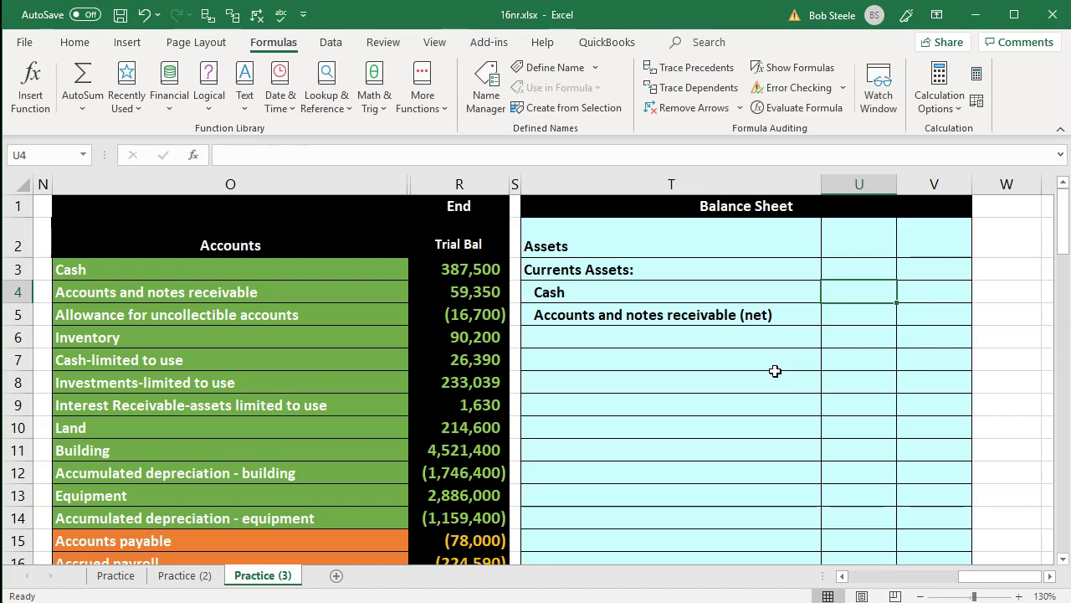
Step: Link U4 to Cash at R3 (387,500) and set U5 to =SUM(R4:R5) (42,650)
text(=)
key(Left)
key(Left)
key(Left)
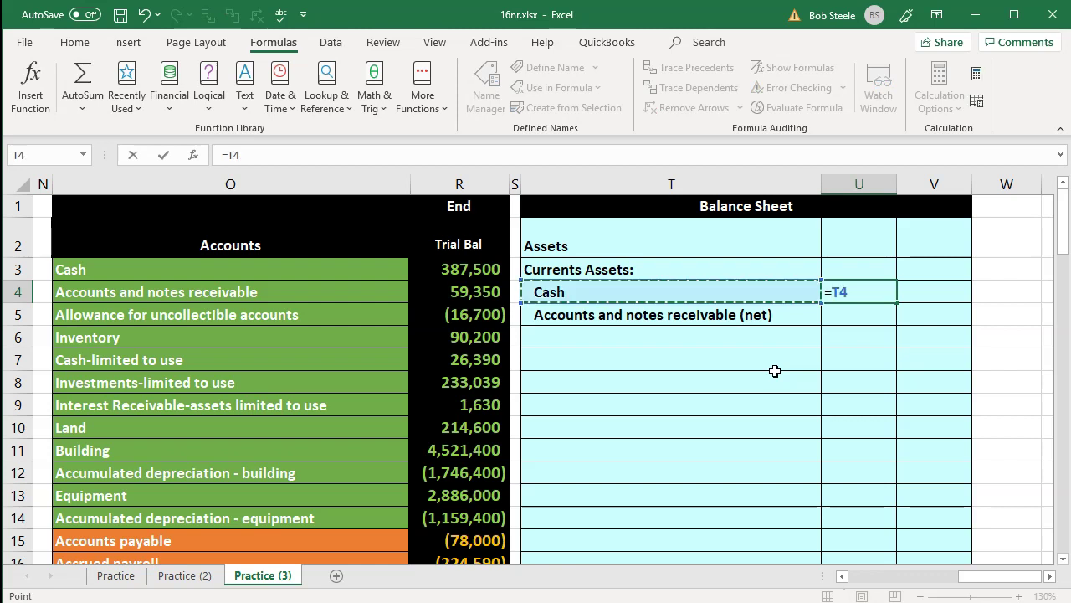
key(Up)
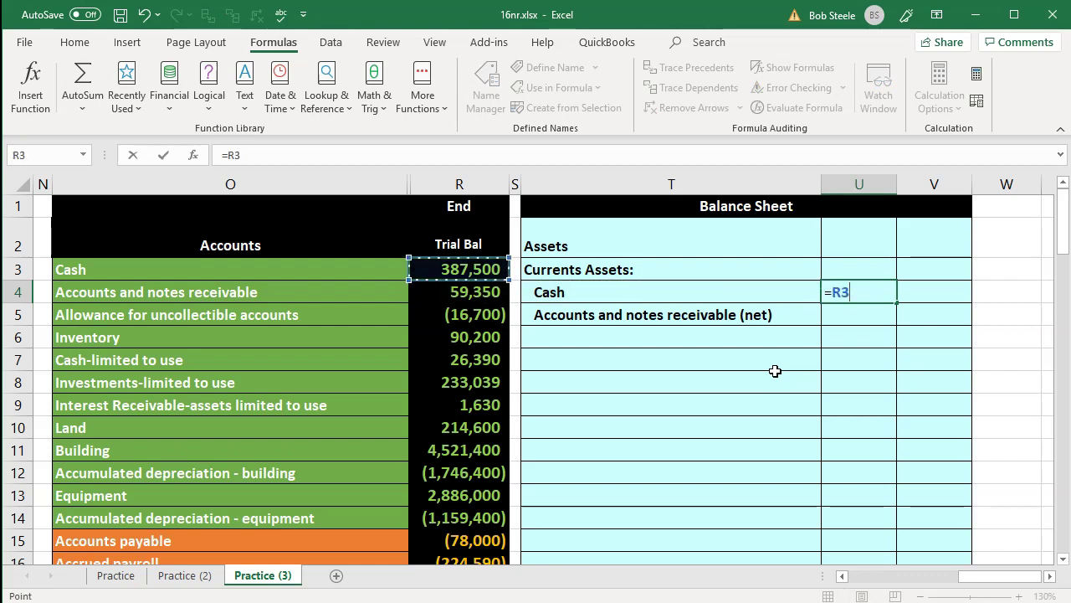
key(Return)
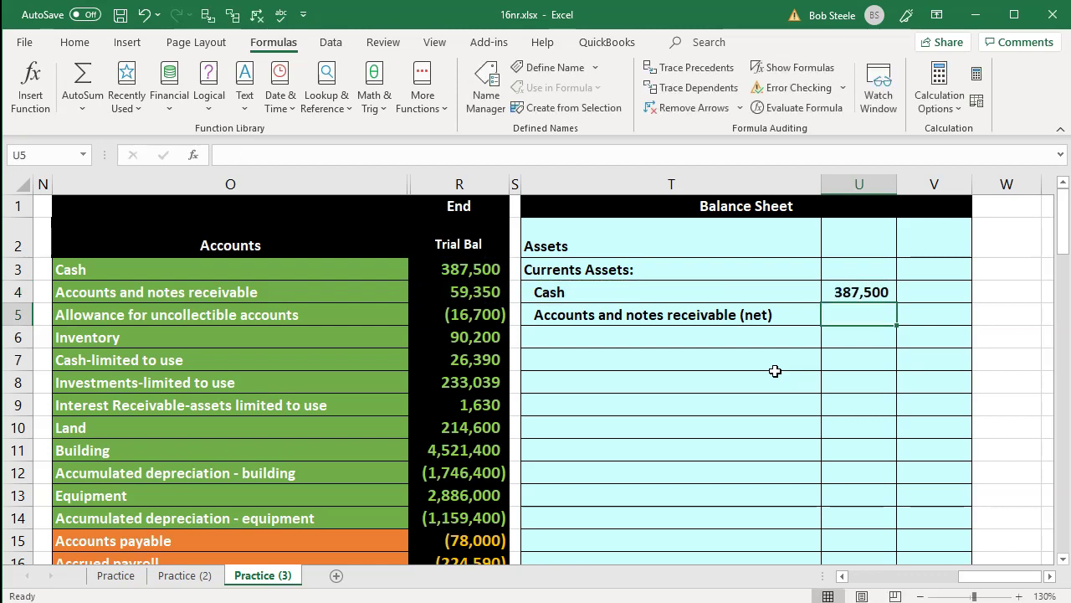
text(=sum()
key(Left)
key(Left)
key(Left)
key(Up)
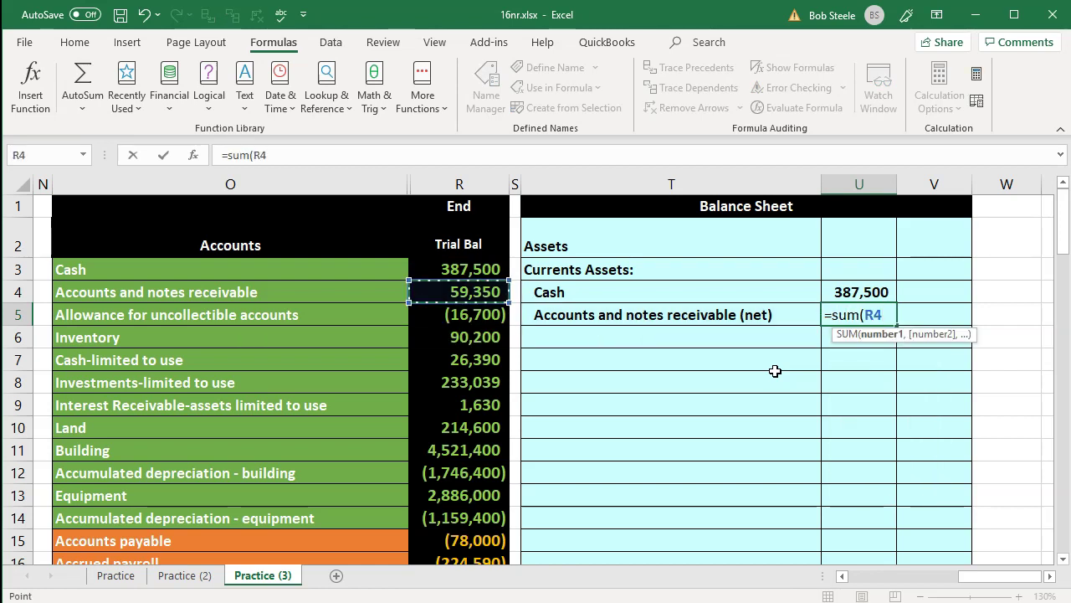
key(shift+Down)
key(Return)
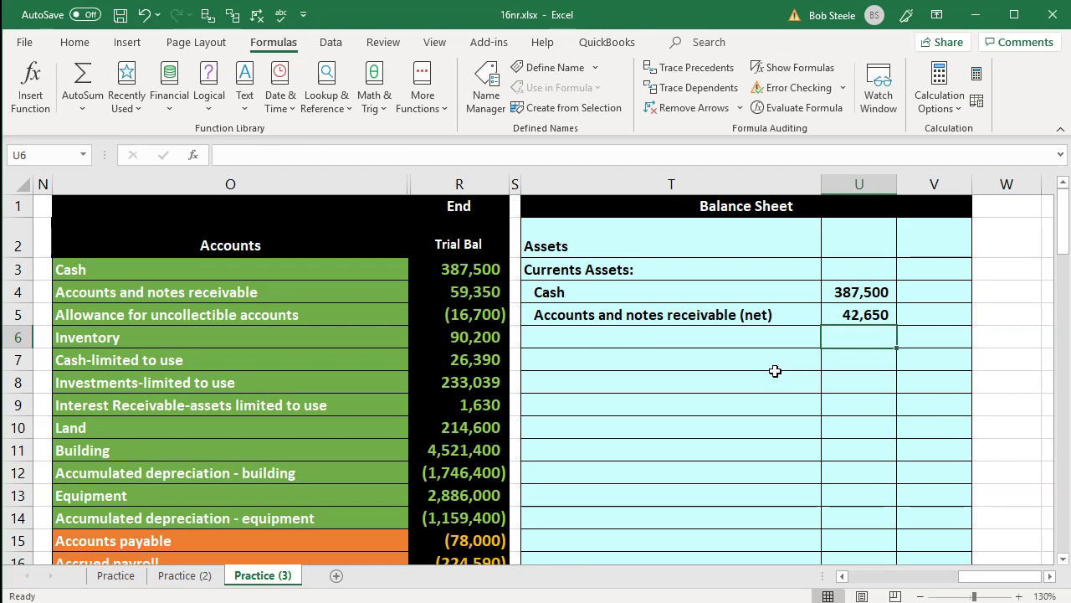
Step: Add the Inventory line, label linked to O6 and amount to R6 (90,200)
key(Left)
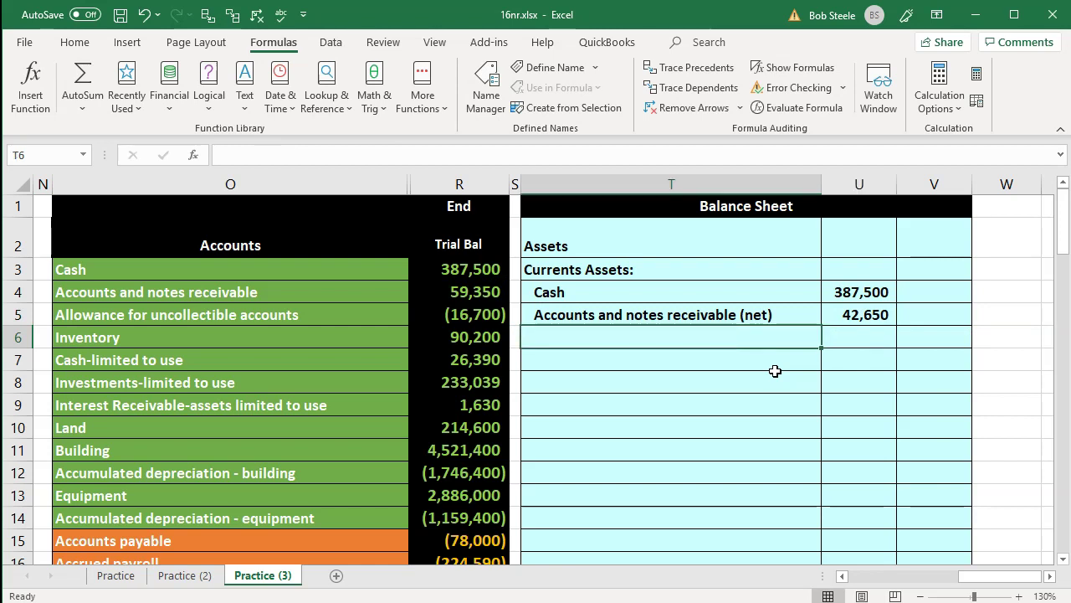
text(=)
key(Left)
key(Left)
key(Left)
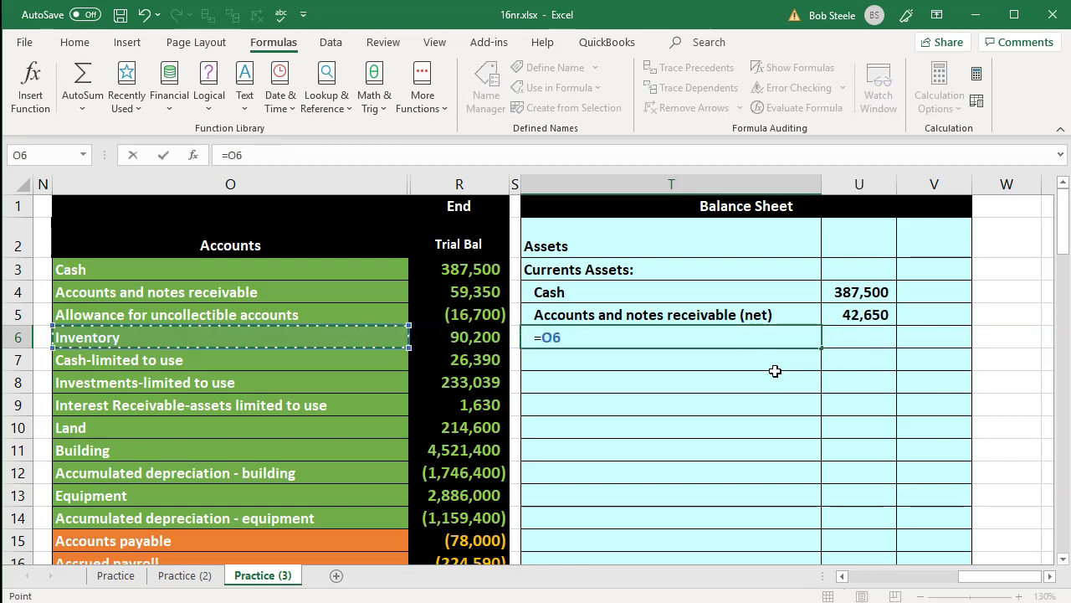
key(Return)
key(Right)
key(Up)
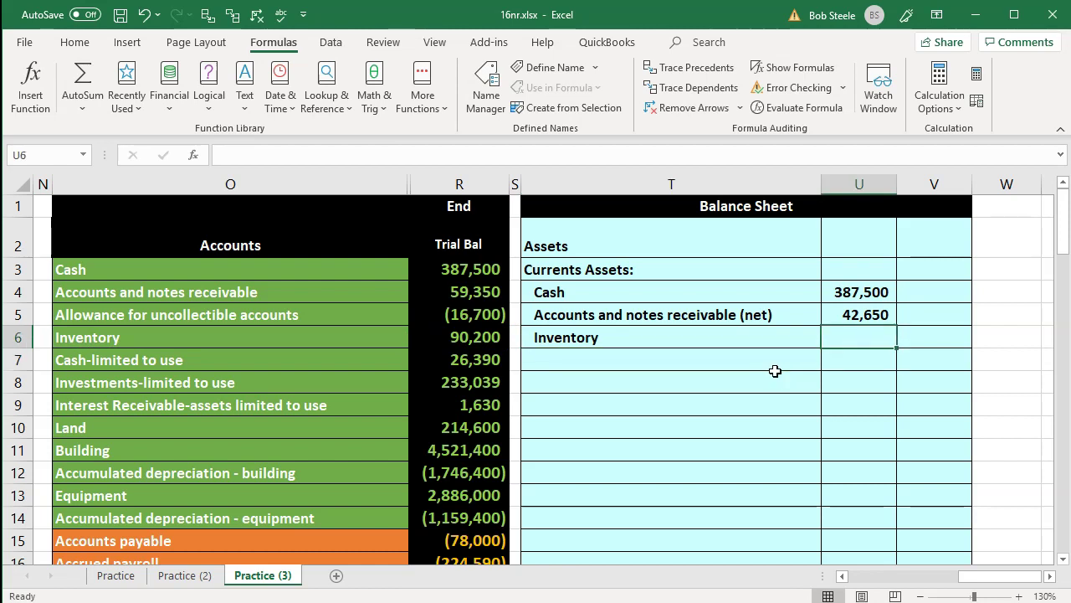
text(=)
key(Left)
key(Left)
key(Left)
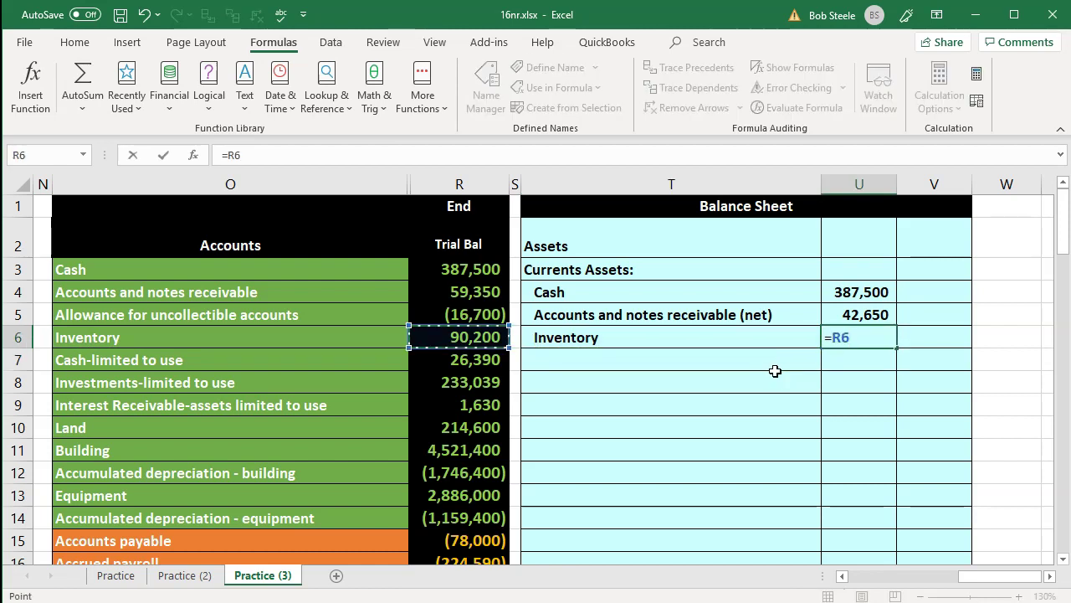
key(Return)
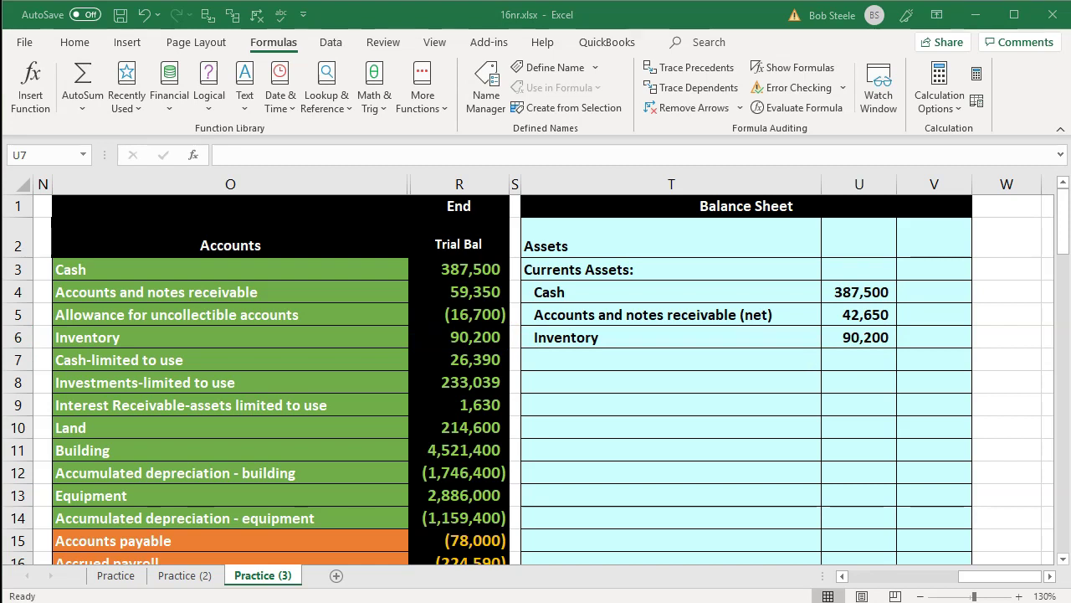
Step: Paste 'Total current assets' into T7 and total =SUM(U4:U6) in V7 at 520,350
click(724, 361)
text(Total current assets)
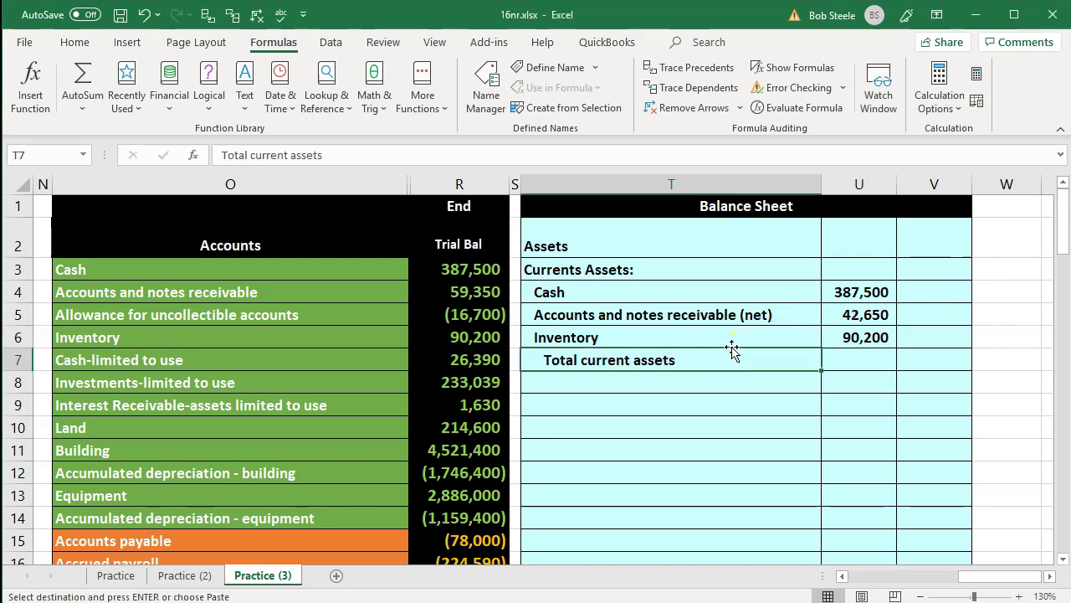
key(Right)
key(Right)
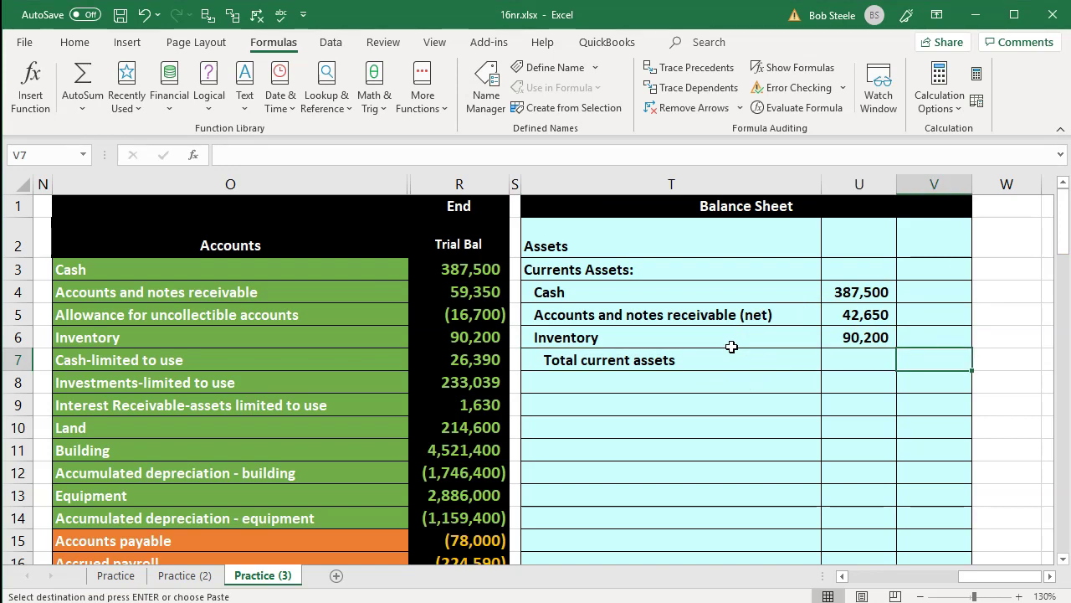
text(=sum()
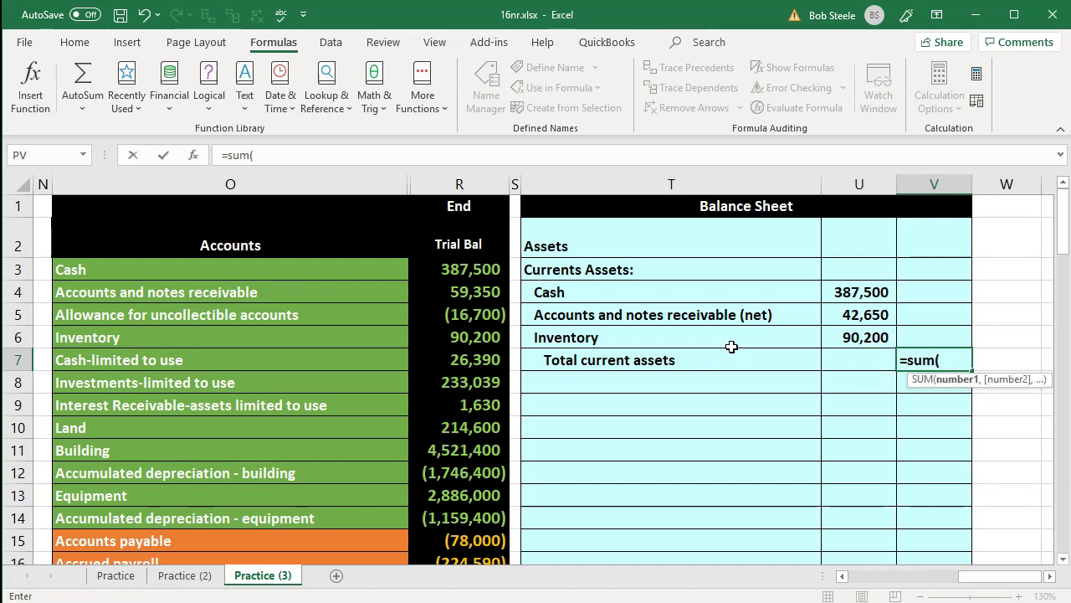
key(Left)
key(Up)
key(shift+Up)
key(shift+Up)
key(Return)
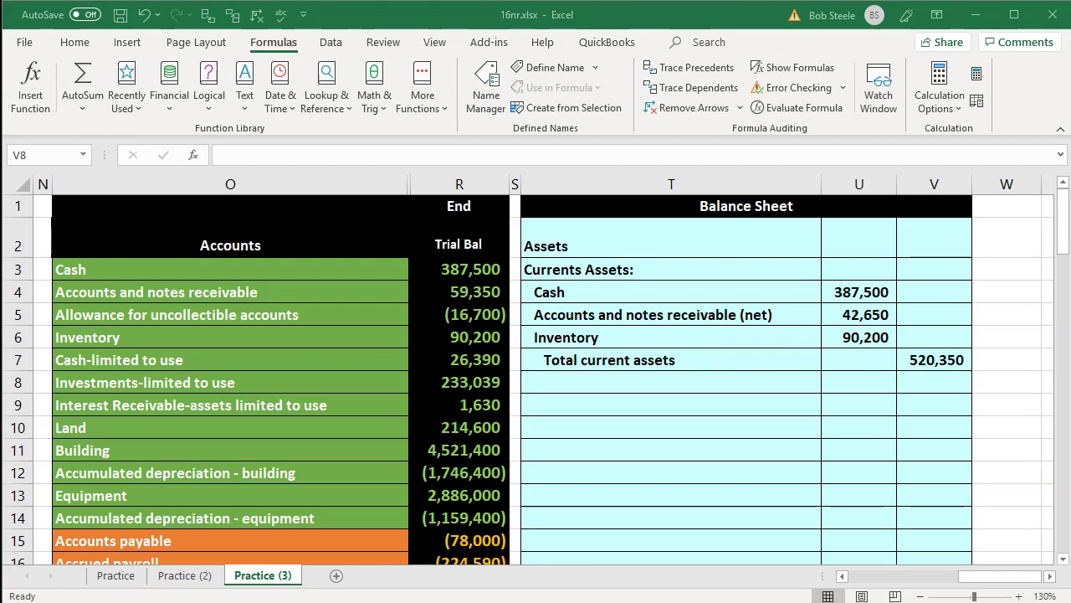
click(586, 383)
Step: Paste the Assets Limits as to Use heading and locate the Cash-limited to use account
text(Assets Limits as to Use:)
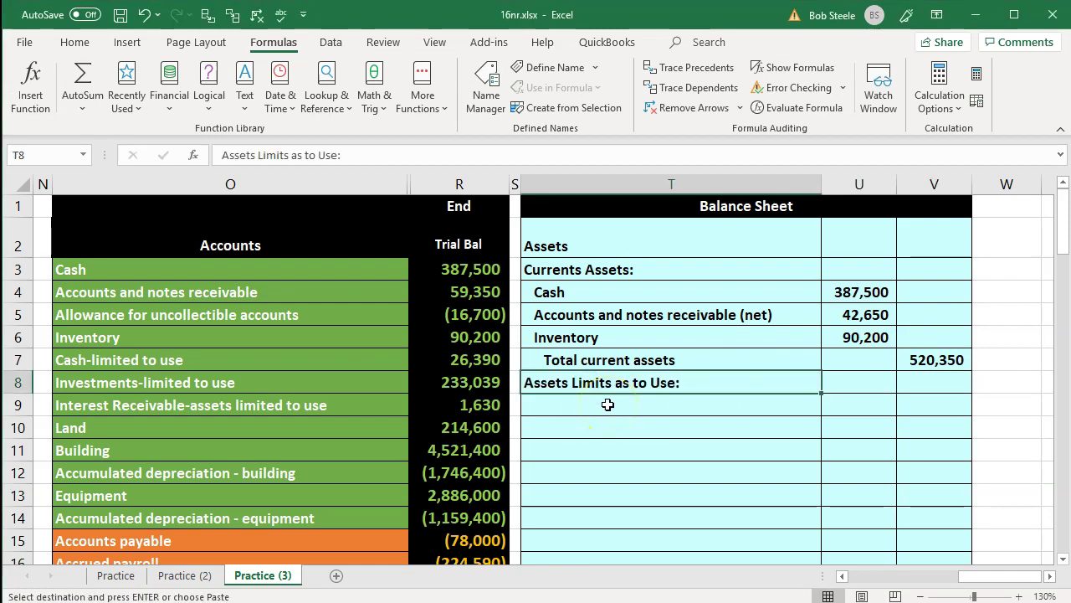
key(Left)
key(Left)
key(Left)
key(Up)
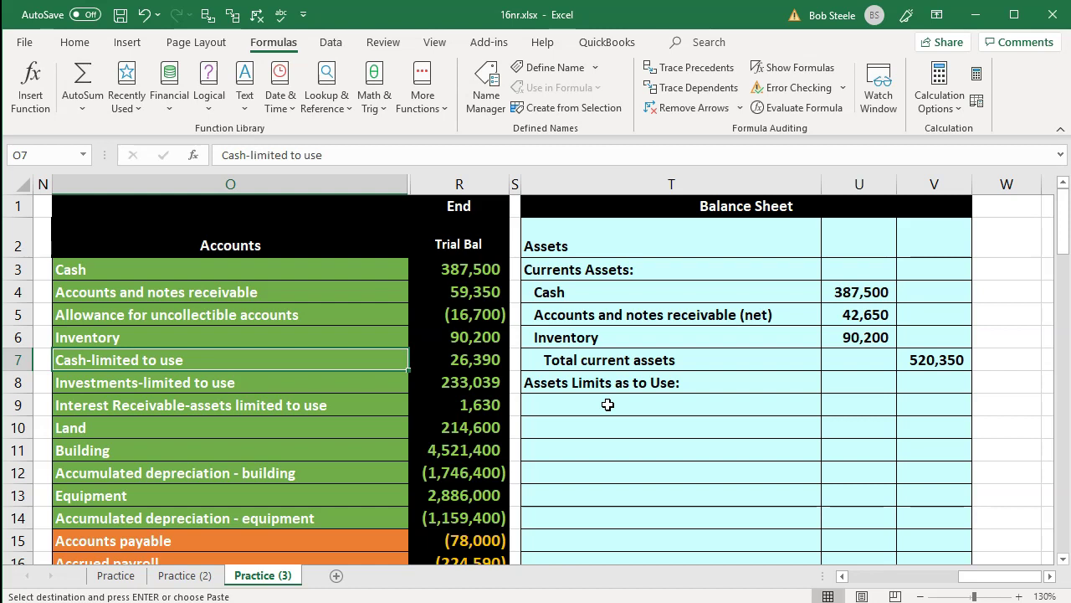
key(Right)
key(Right)
key(Right)
key(Down)
key(Down)
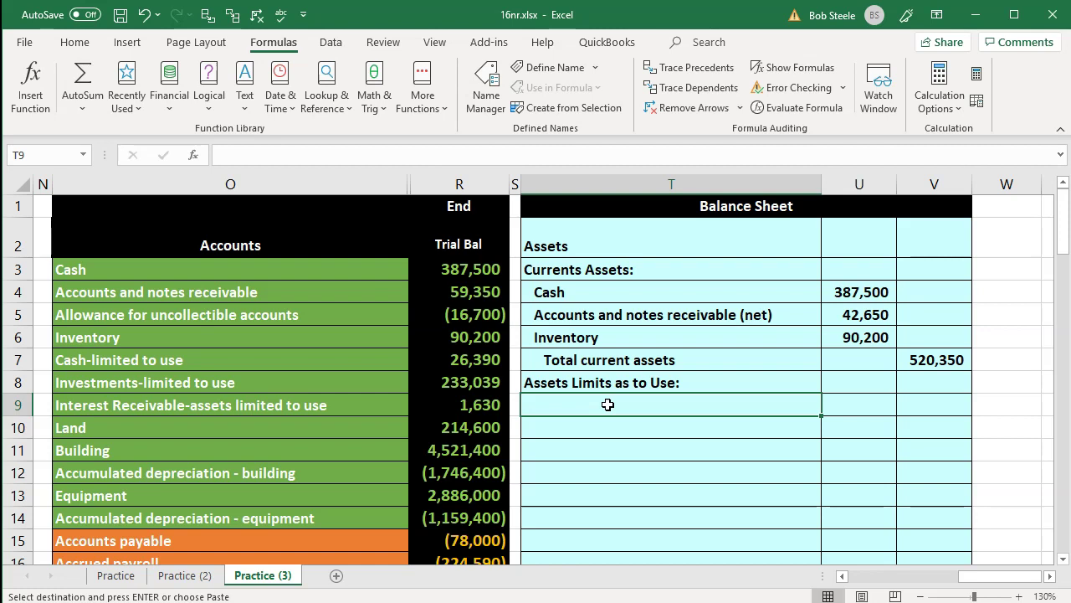
Step: Enter Cash in T9 with its U9 amount linked to R7 at 26,390
text(Cash)
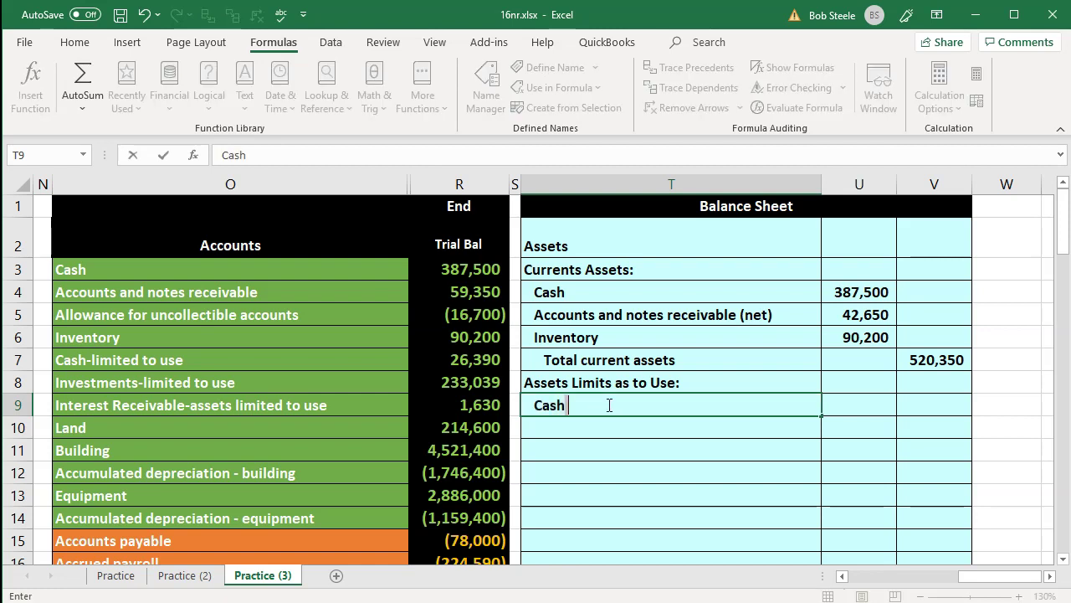
key(Tab)
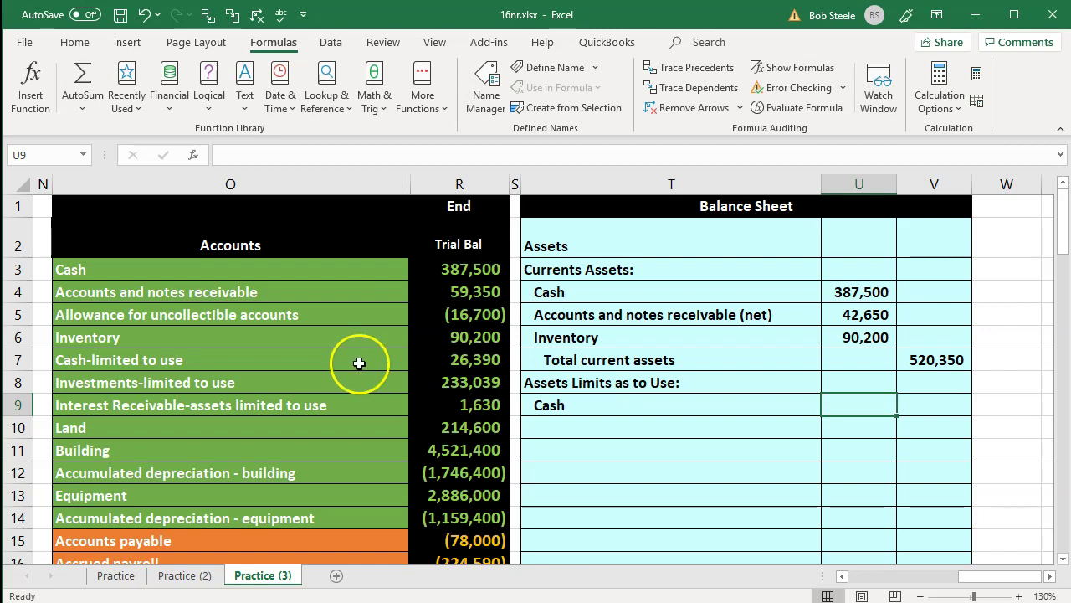
click(333, 362)
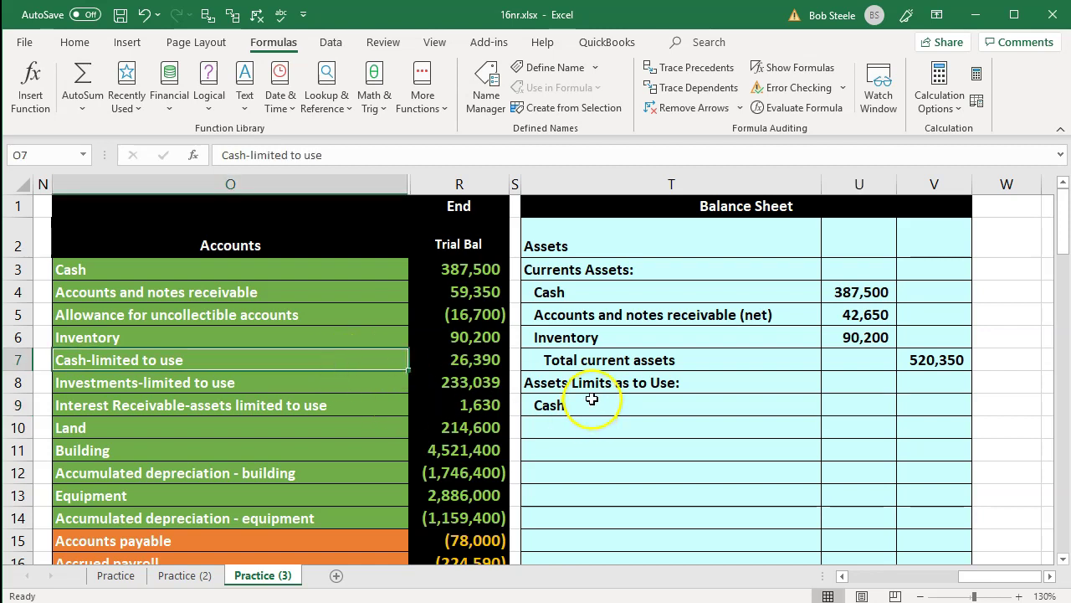
click(859, 402)
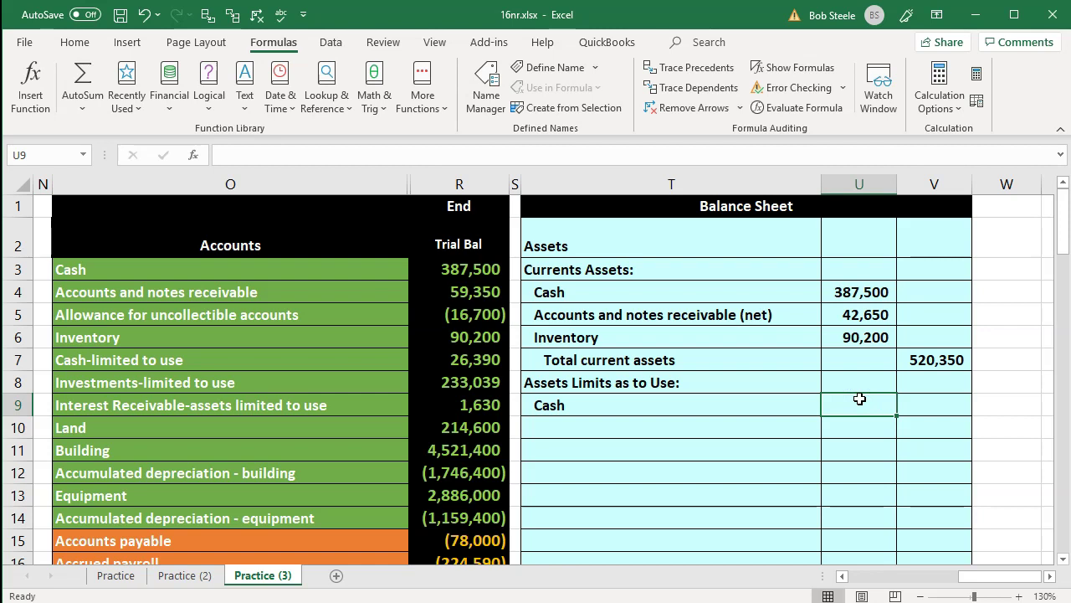
text(=)
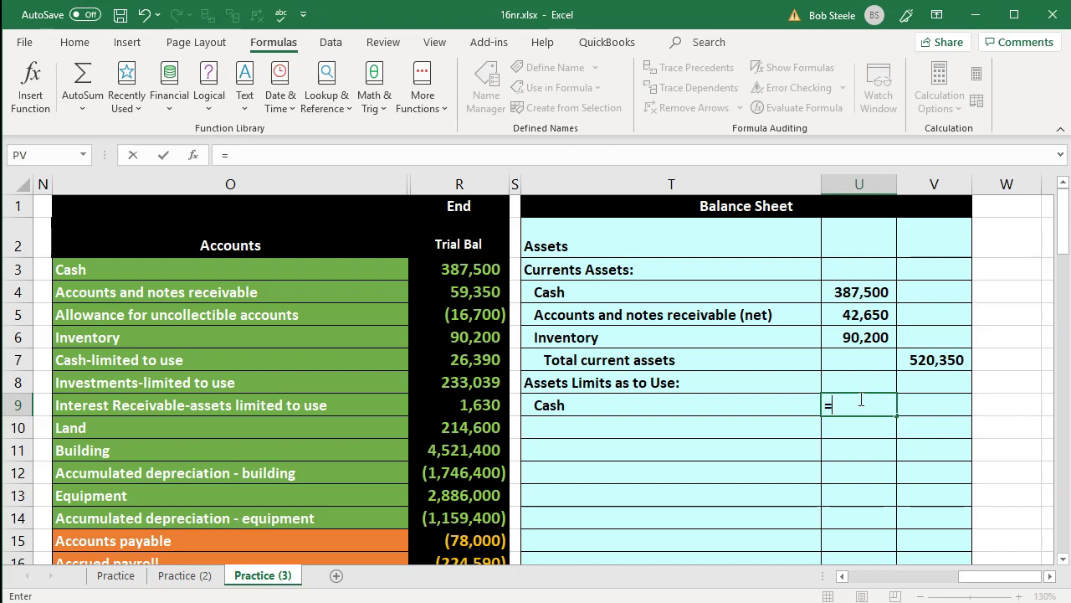
key(Left)
key(Left)
key(Left)
key(Up)
key(Up)
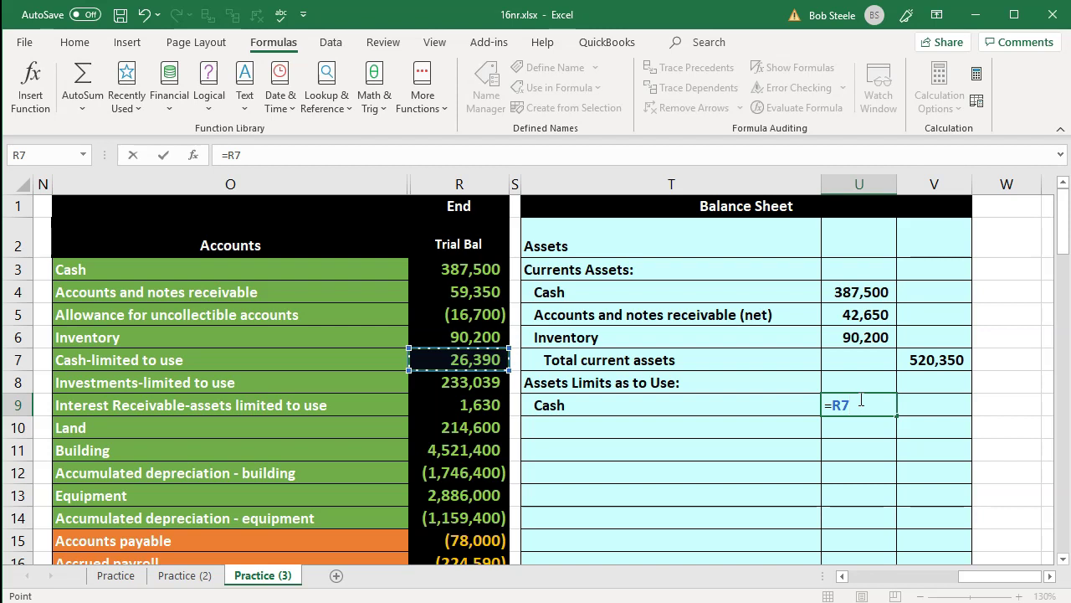
key(Return)
key(Left)
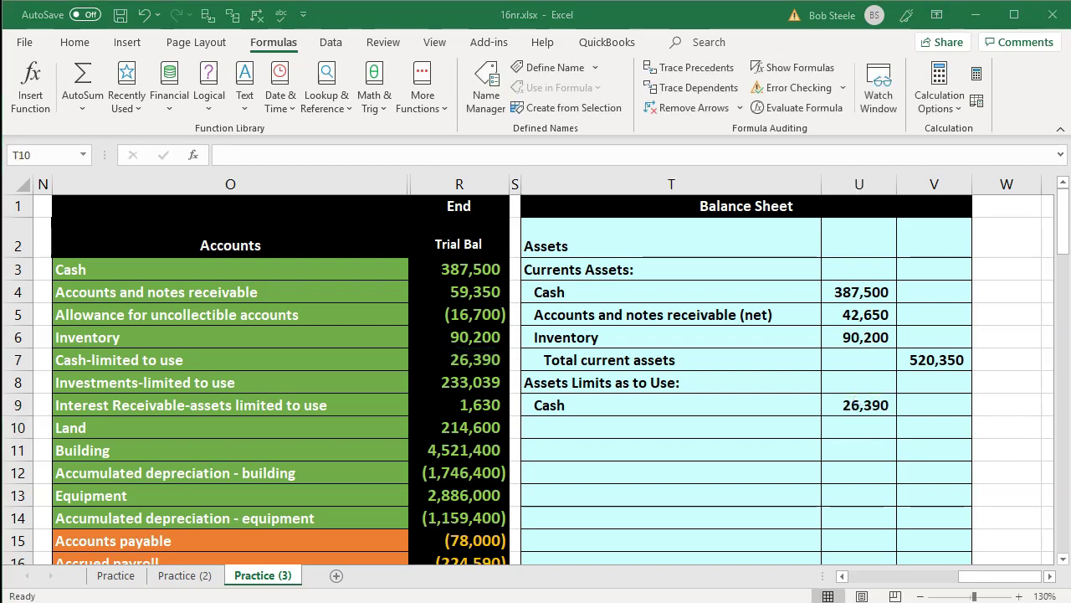
click(661, 419)
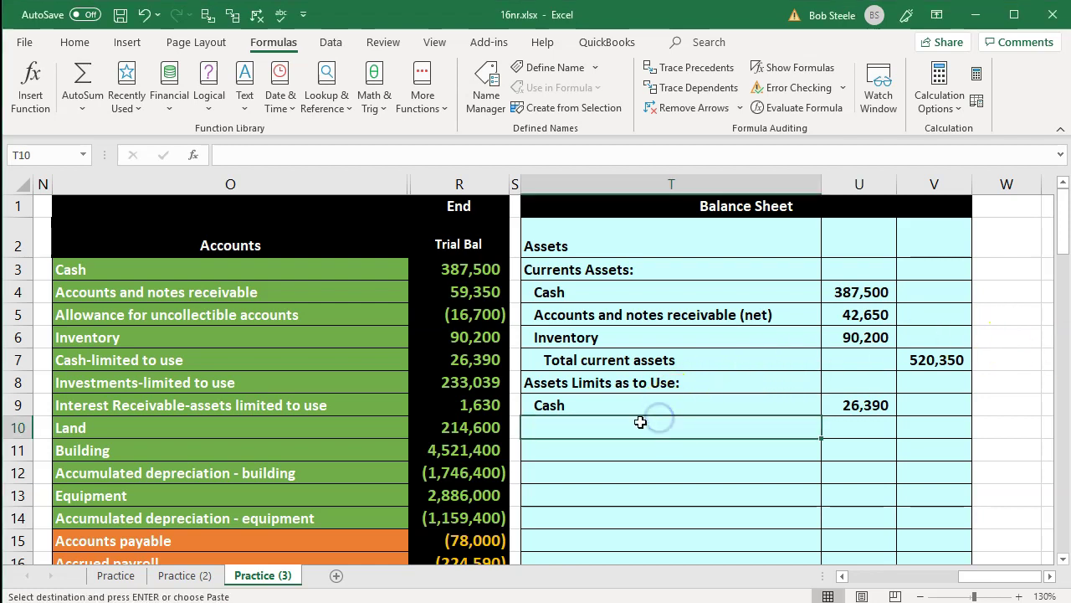
Step: Paste the Interest Receivable label into T10 and link its amount to R9 (1,630)
text(Interest Receivable)
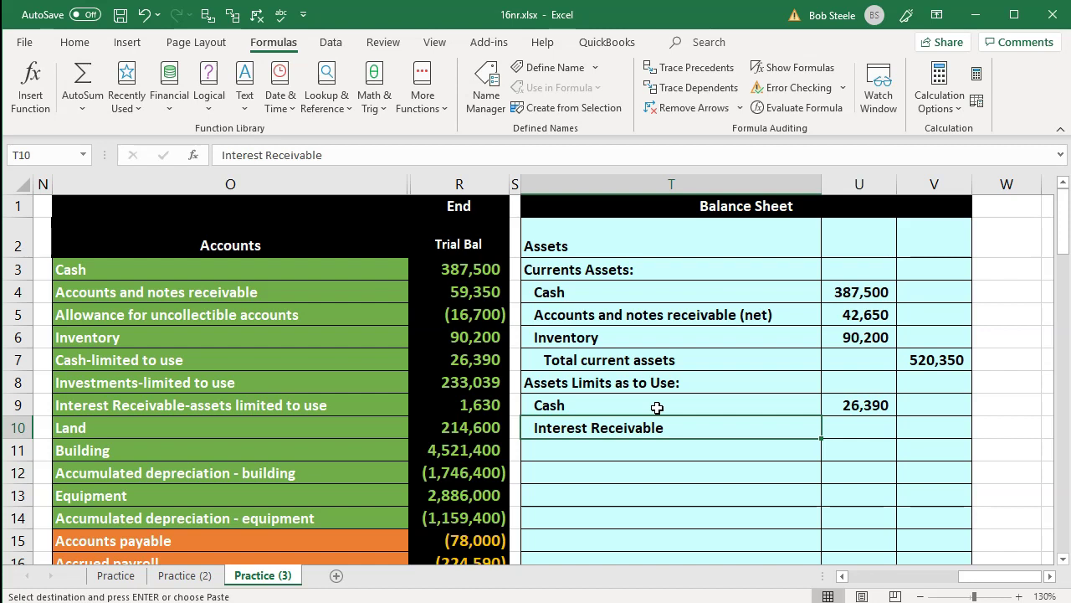
key(Right)
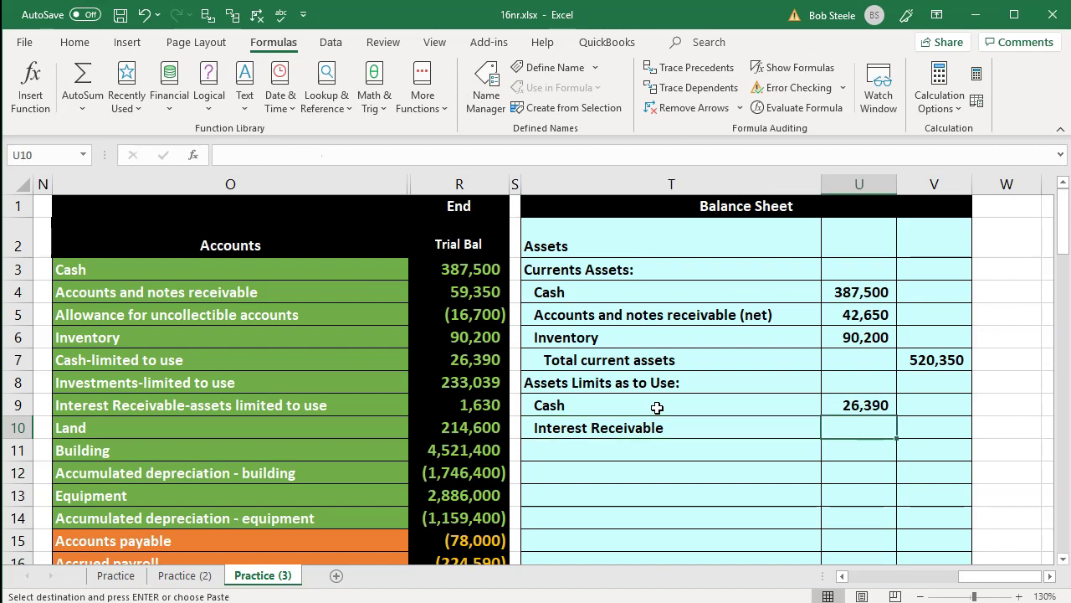
text(=)
key(Left)
key(Left)
key(Left)
key(Up)
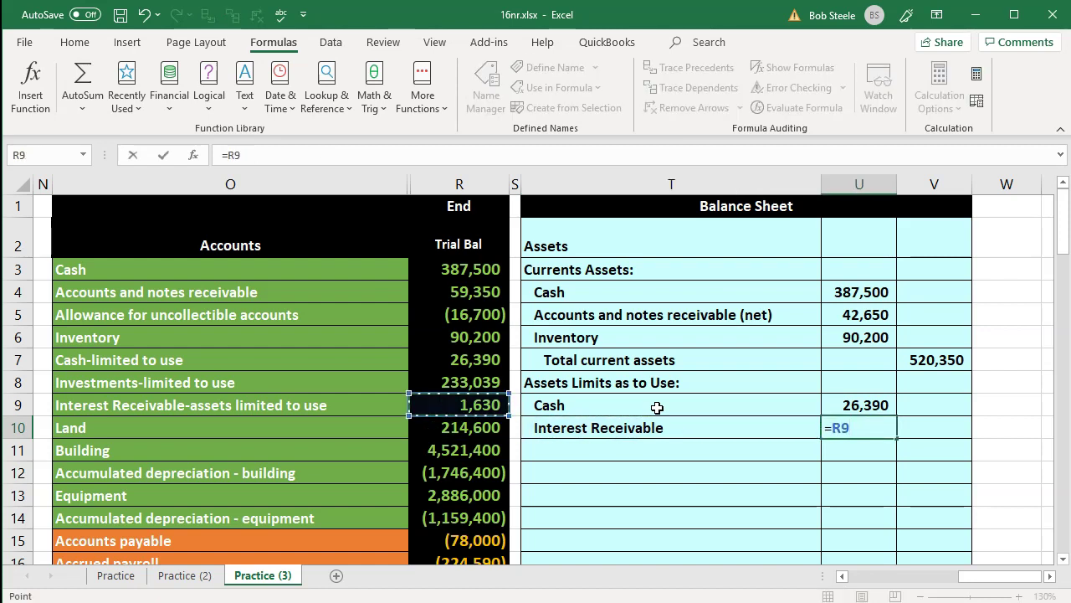
key(Return)
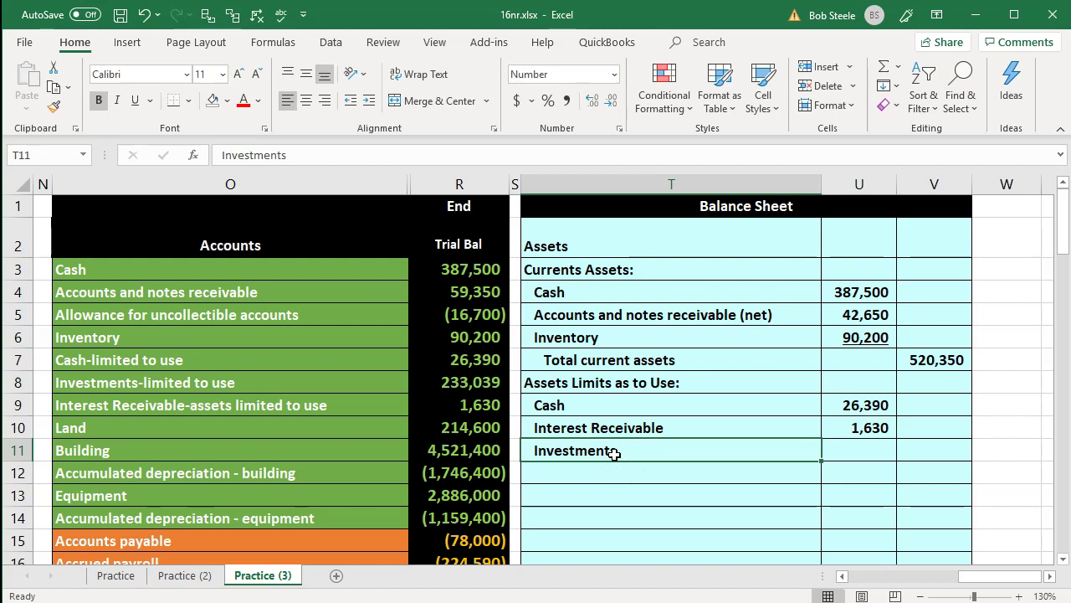
Step: Link the Investments amount in U11 to R8 (233,039)
key(Tab)
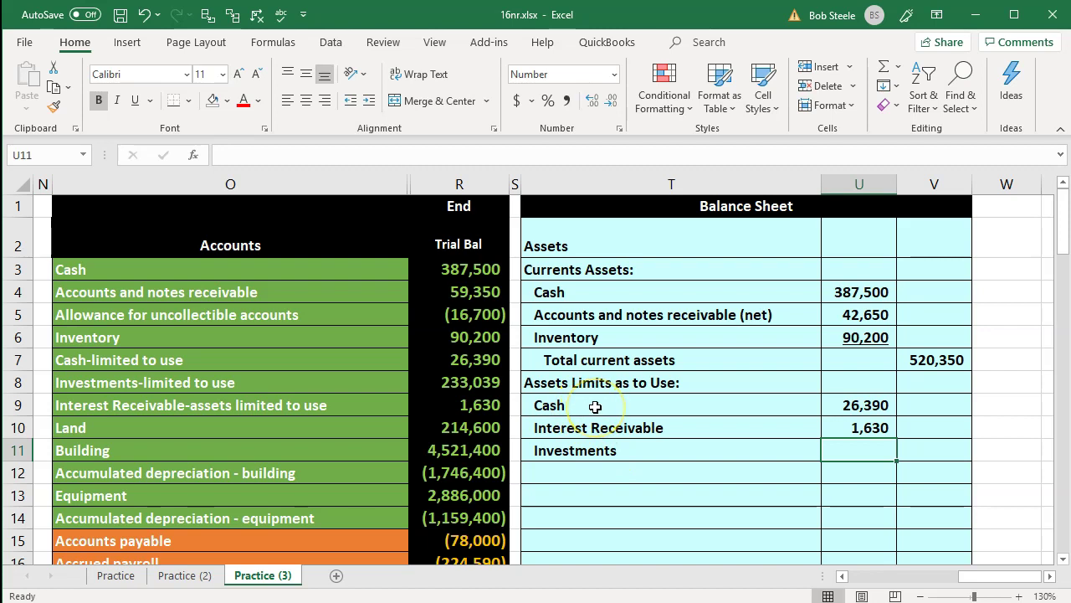
text(=)
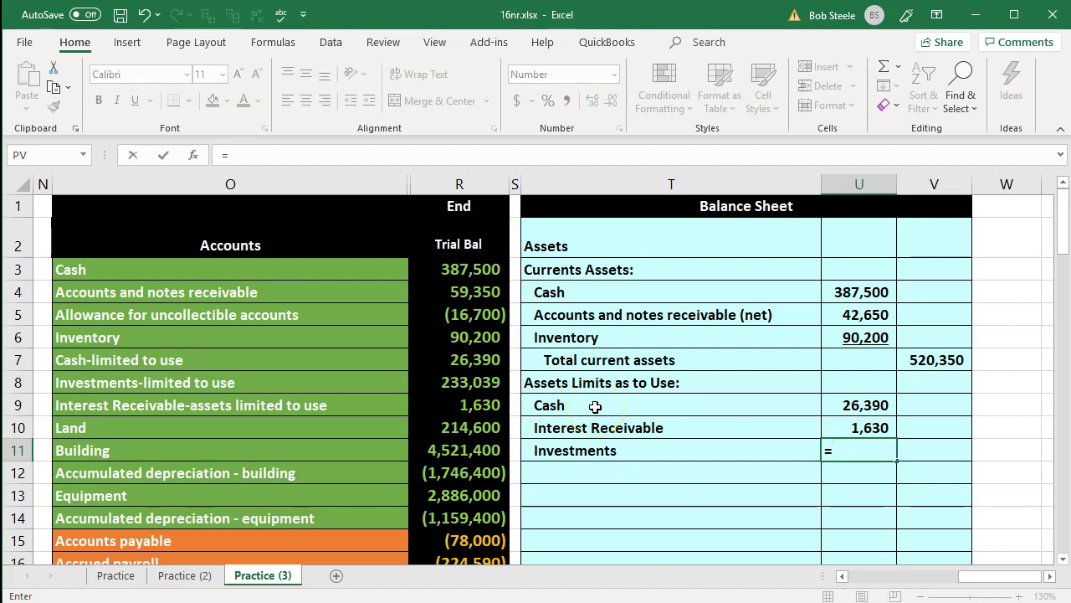
key(Left)
key(Left)
key(Left)
key(Up)
key(Up)
key(Up)
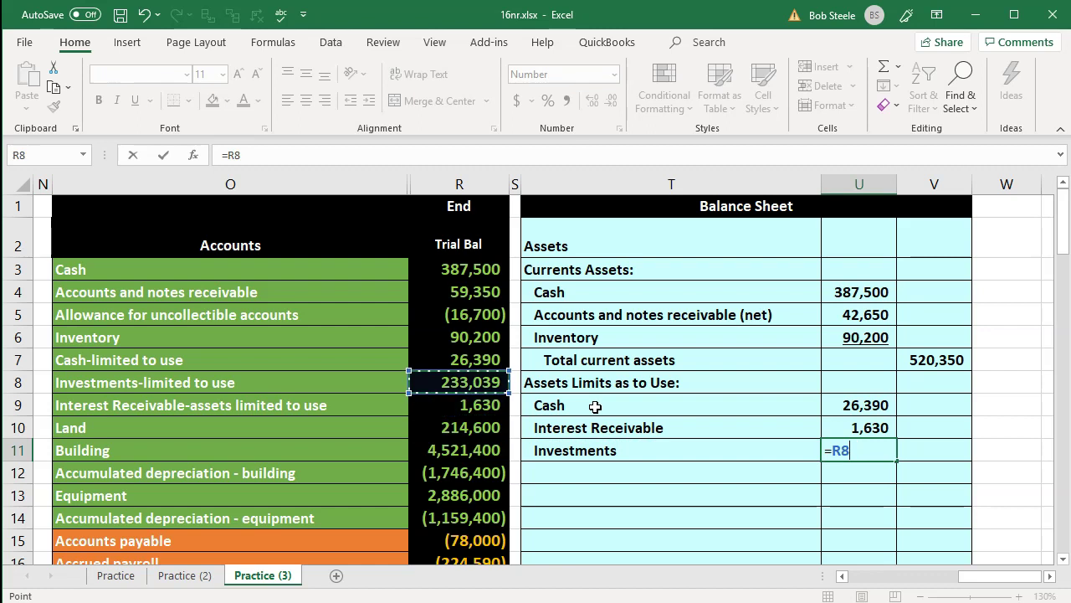
key(Return)
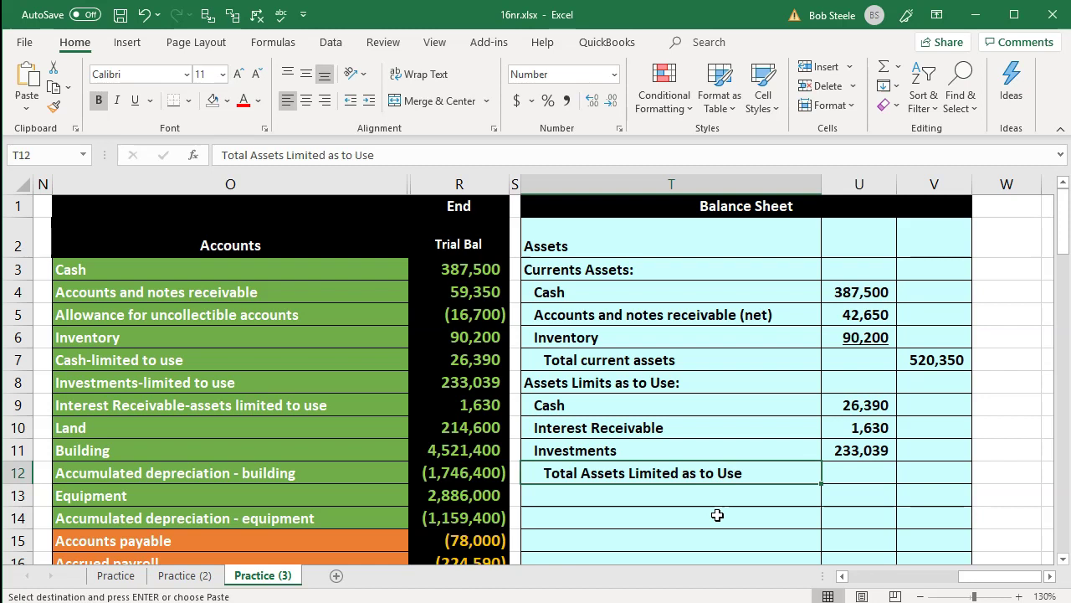
Step: Total assets limited as to use with =SUM(U9:U11) in V12 at 261,059
key(Right)
key(Right)
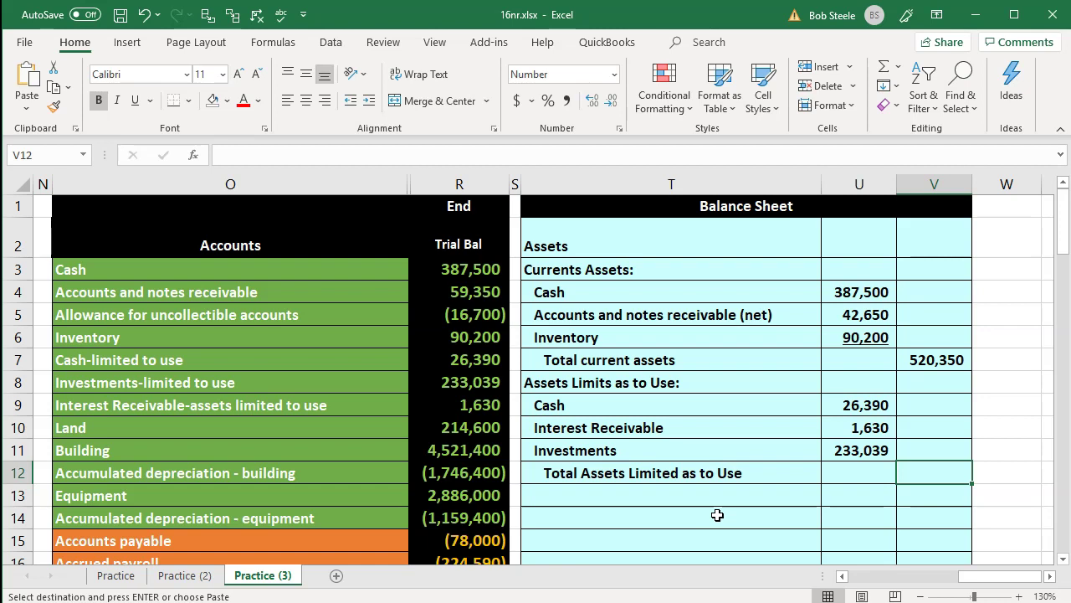
text(=s)
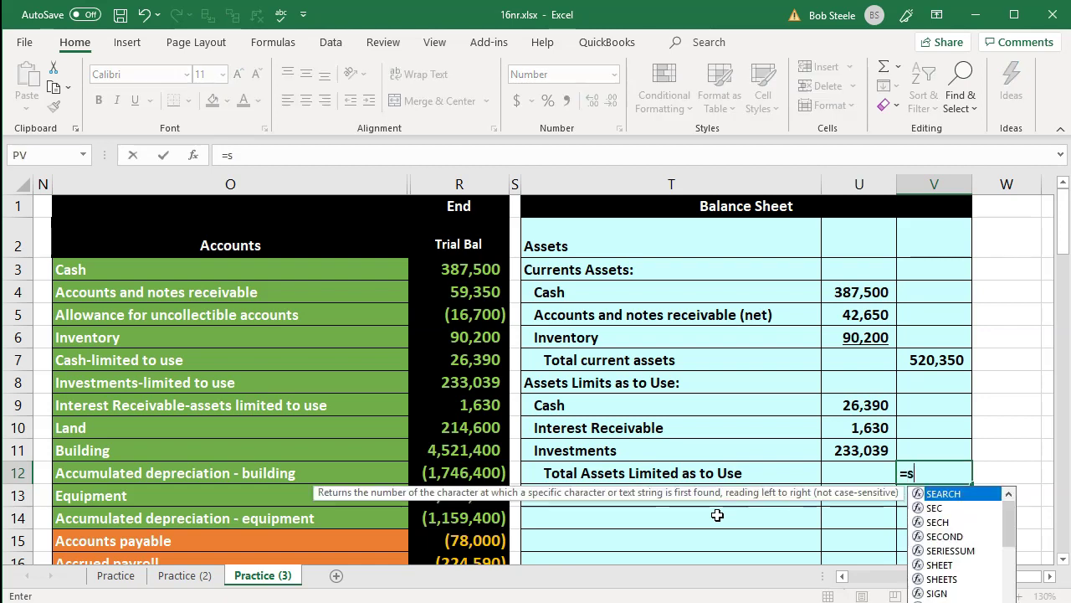
text(um()
key(Left)
key(Up)
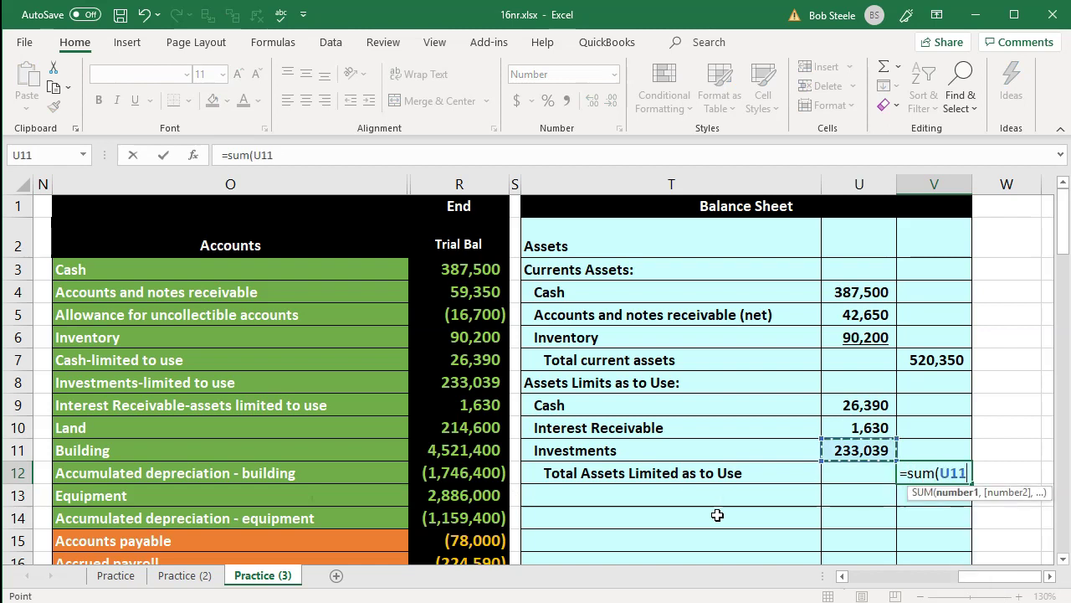
key(shift+Up)
key(Return)
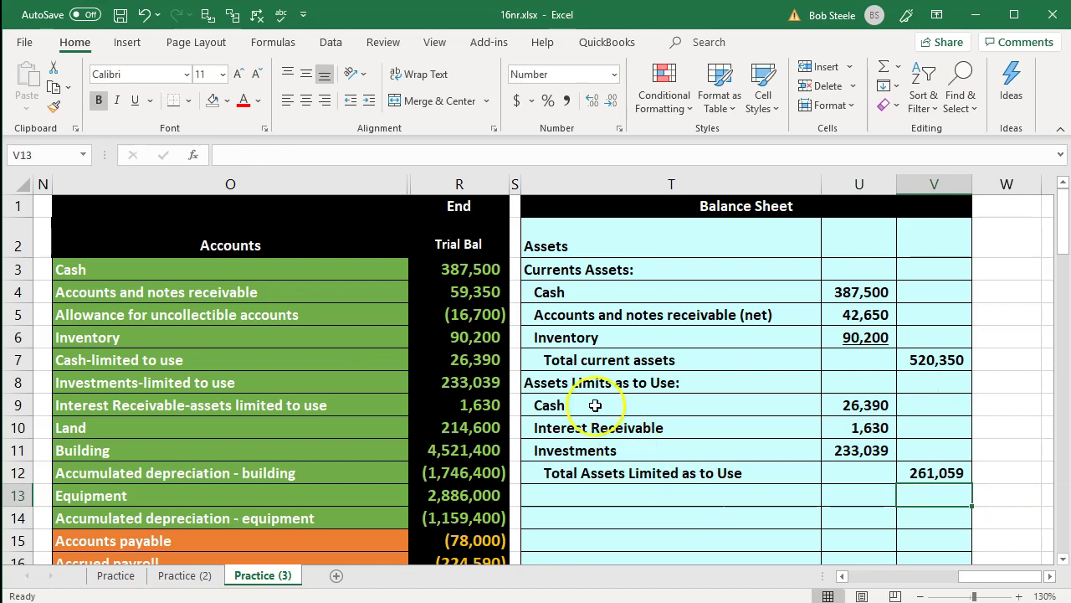
click(513, 271)
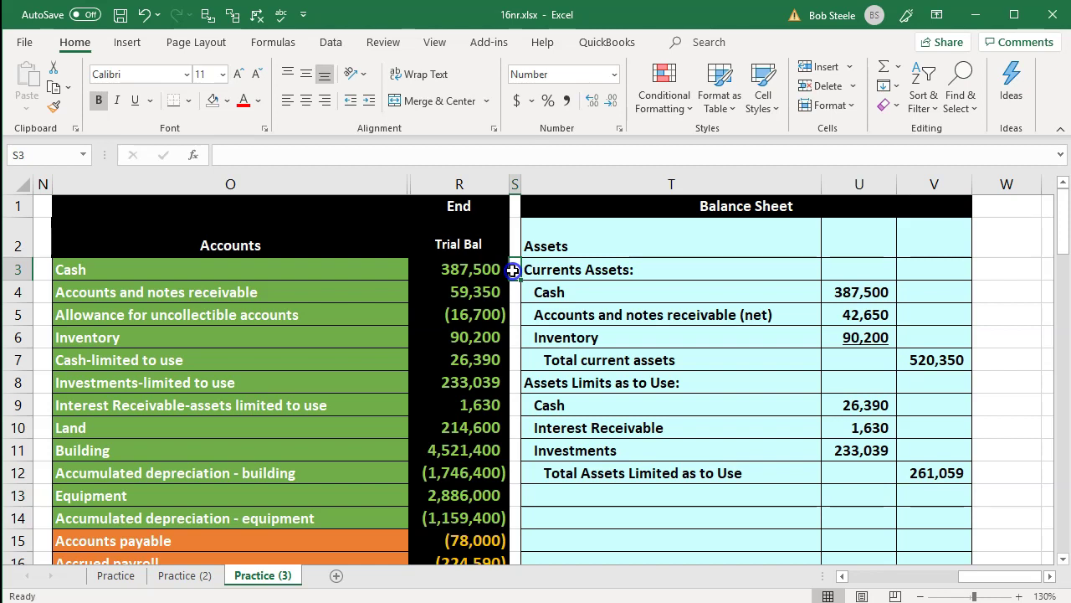
Step: Fill S3:S9 yellow from the right-click mini toolbar's Fill Color palette
drag(513, 270, 519, 405)
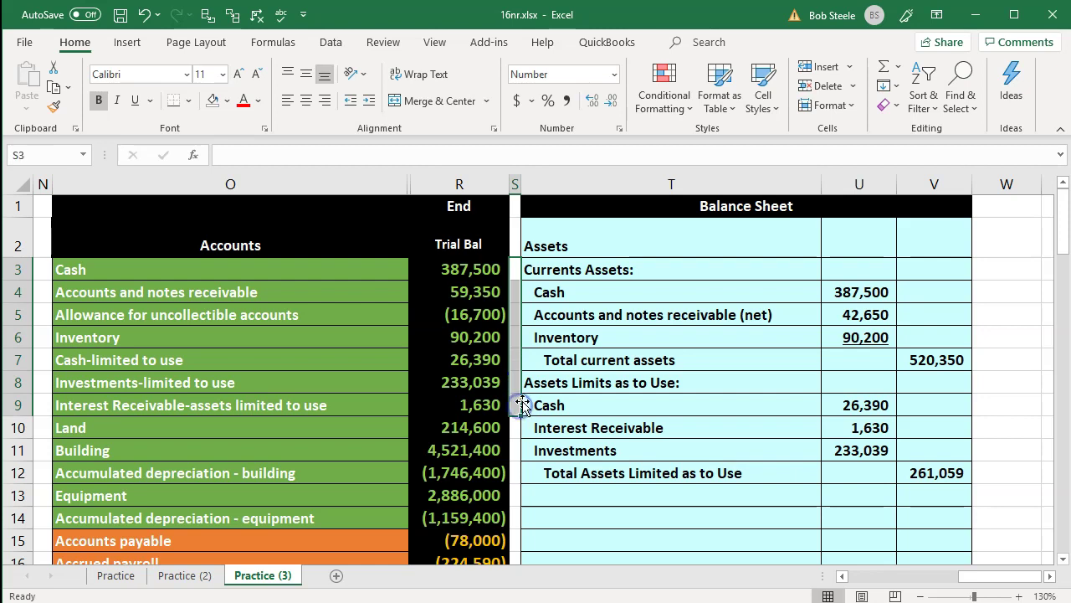
right_click(514, 335)
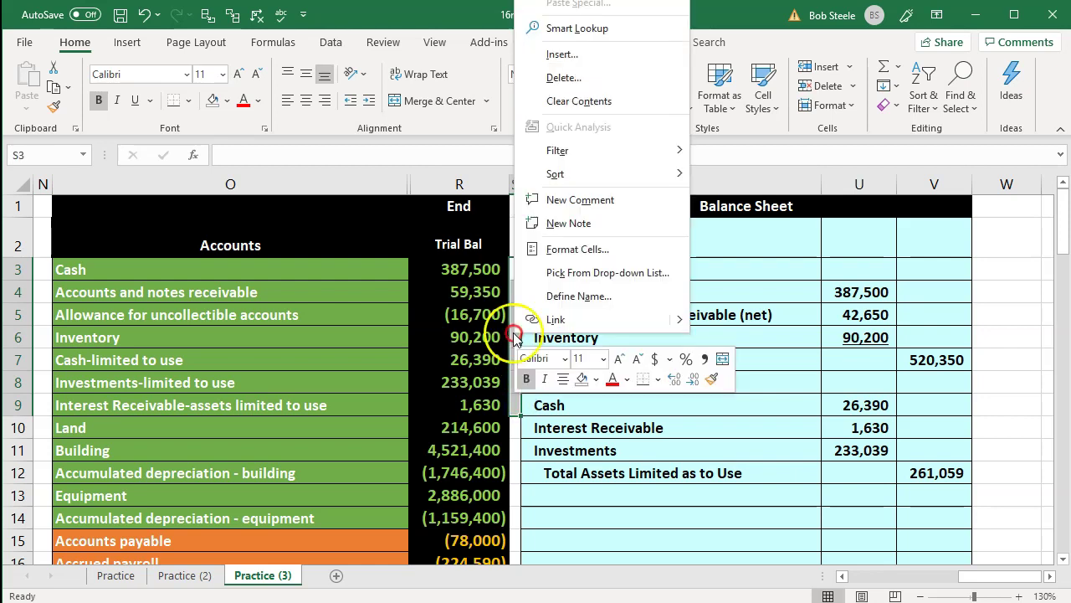
click(596, 381)
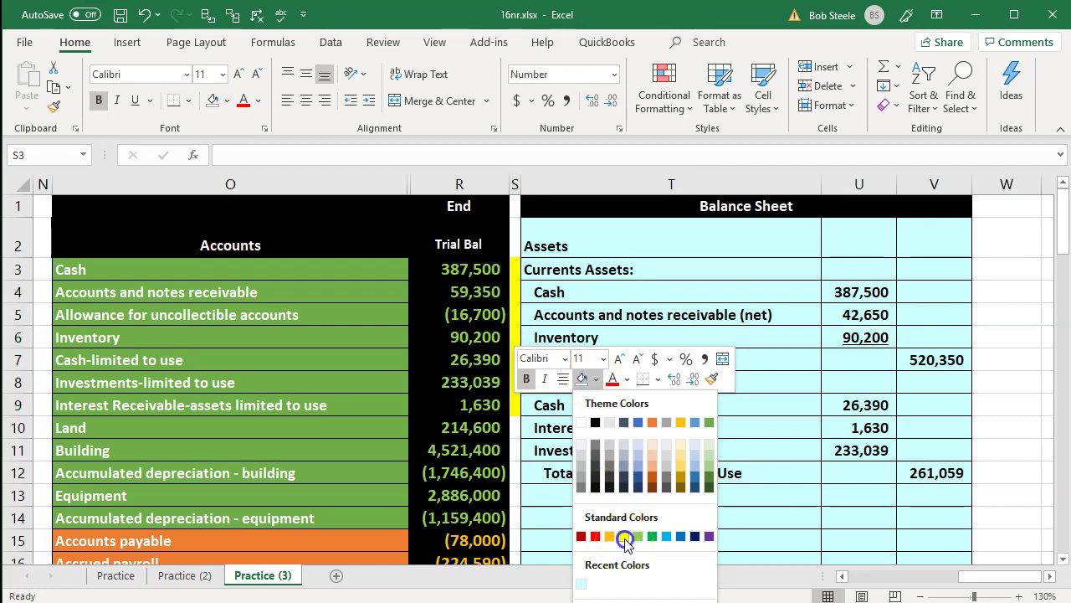
click(546, 489)
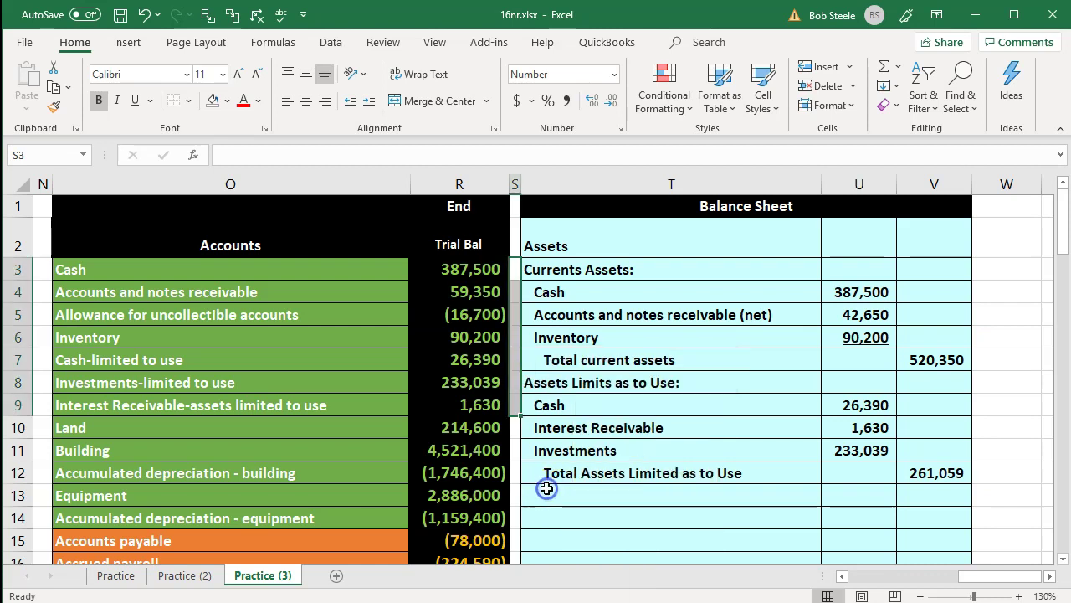
right_click(506, 300)
click(595, 223)
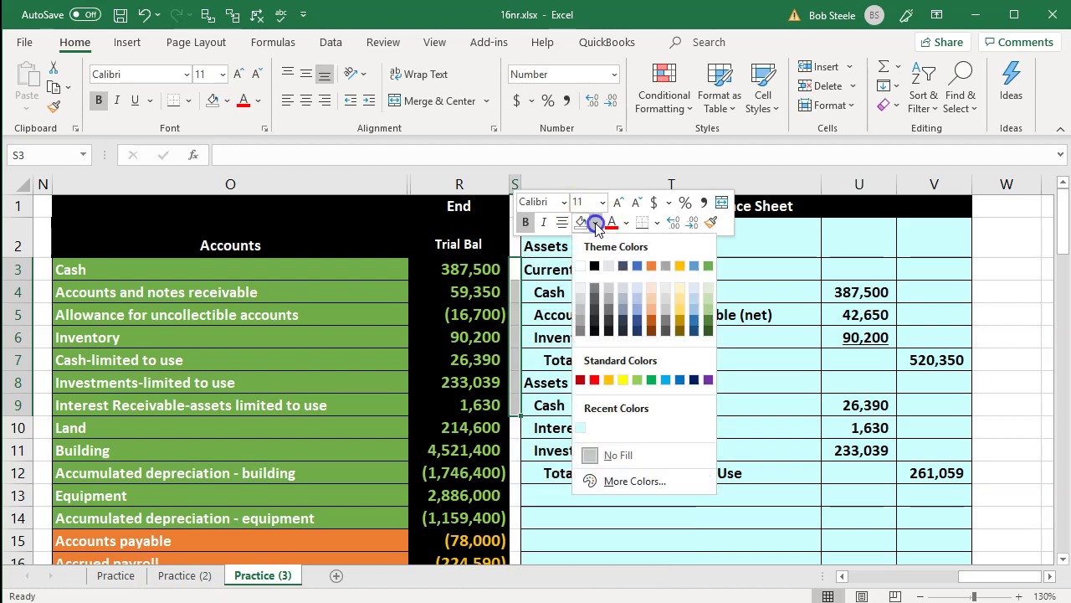
click(624, 380)
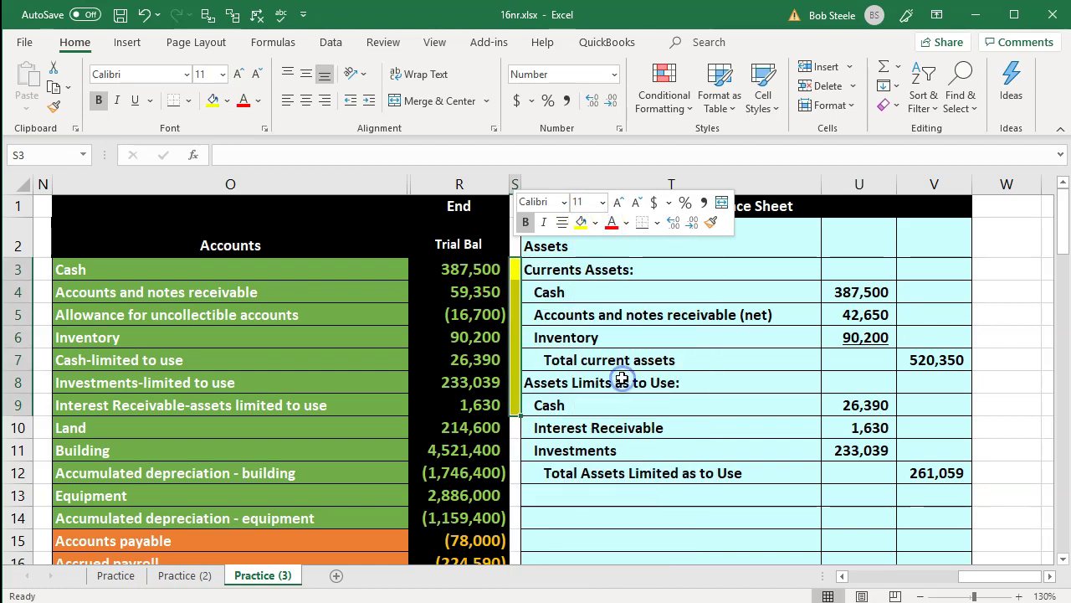
click(645, 471)
click(619, 518)
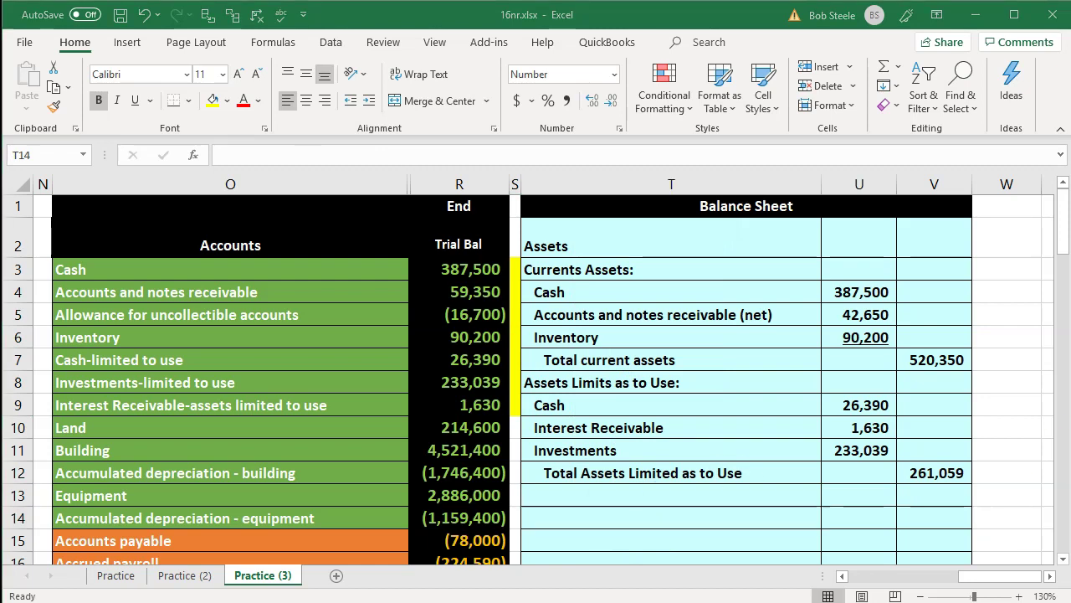
Step: Paste the Property, Plant and Equipment heading into T13
key(ctrl+c)
click(803, 481)
click(608, 489)
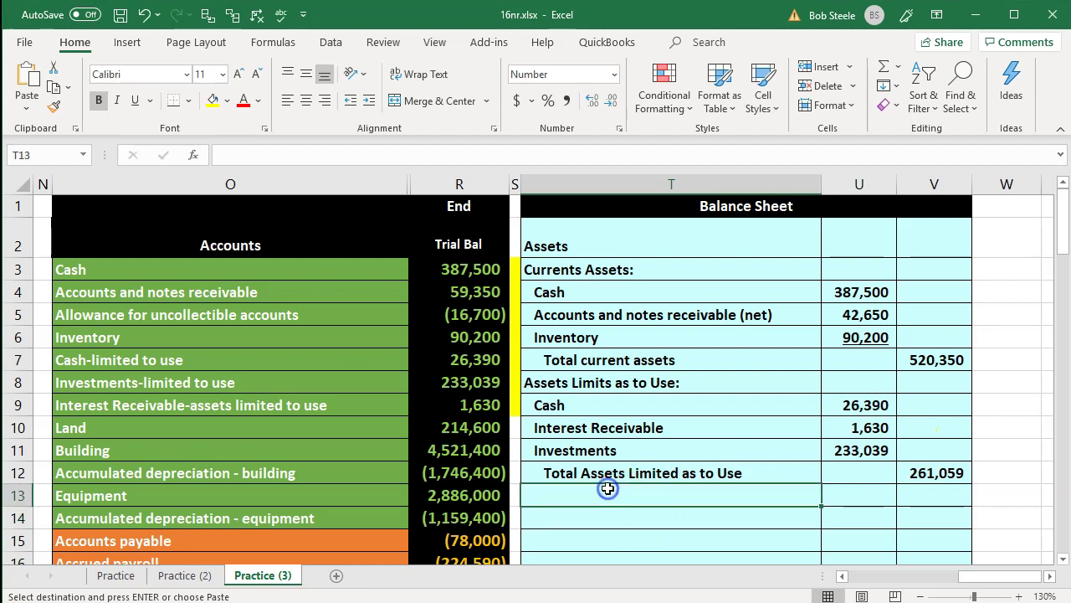
key(ctrl+v)
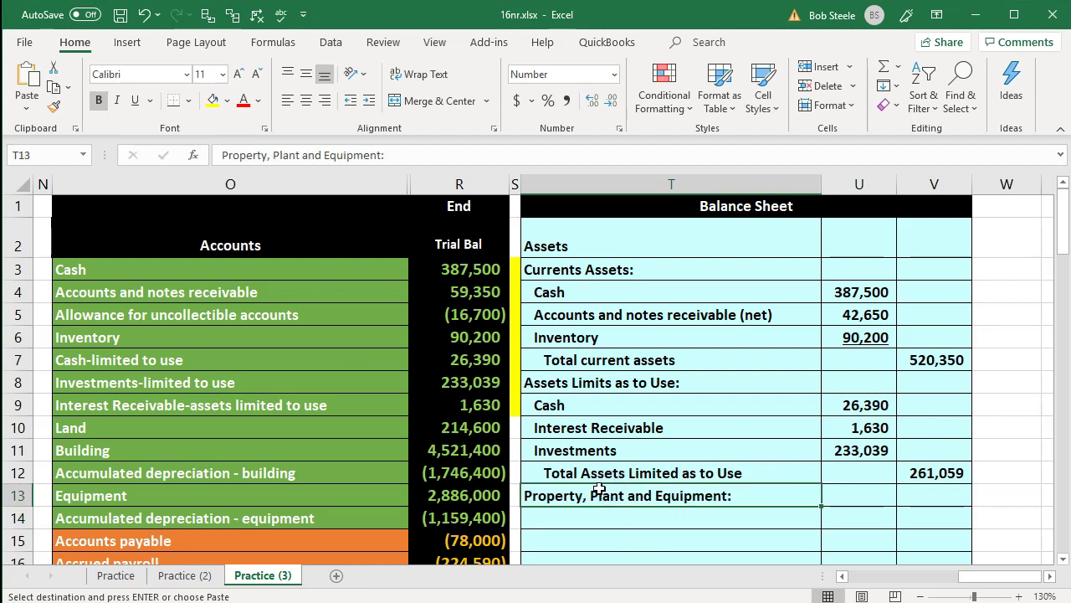
Step: Add a Land line in row 14 with label =O10 and amount =R10 showing 214,600
click(582, 522)
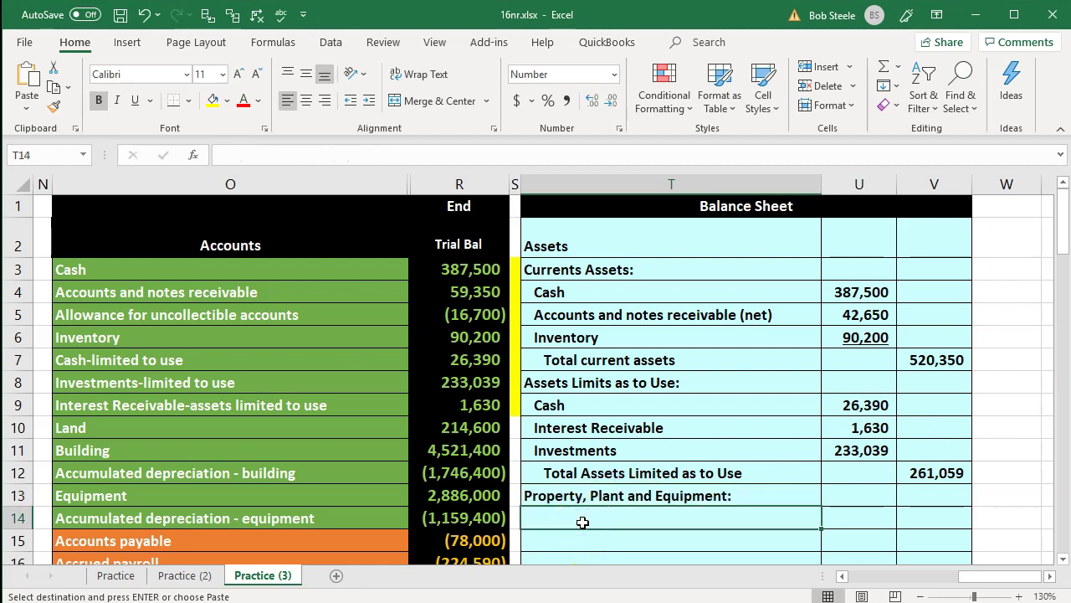
text(=)
key(Left)
key(Left)
key(Up)
key(Up)
key(Up)
key(Up)
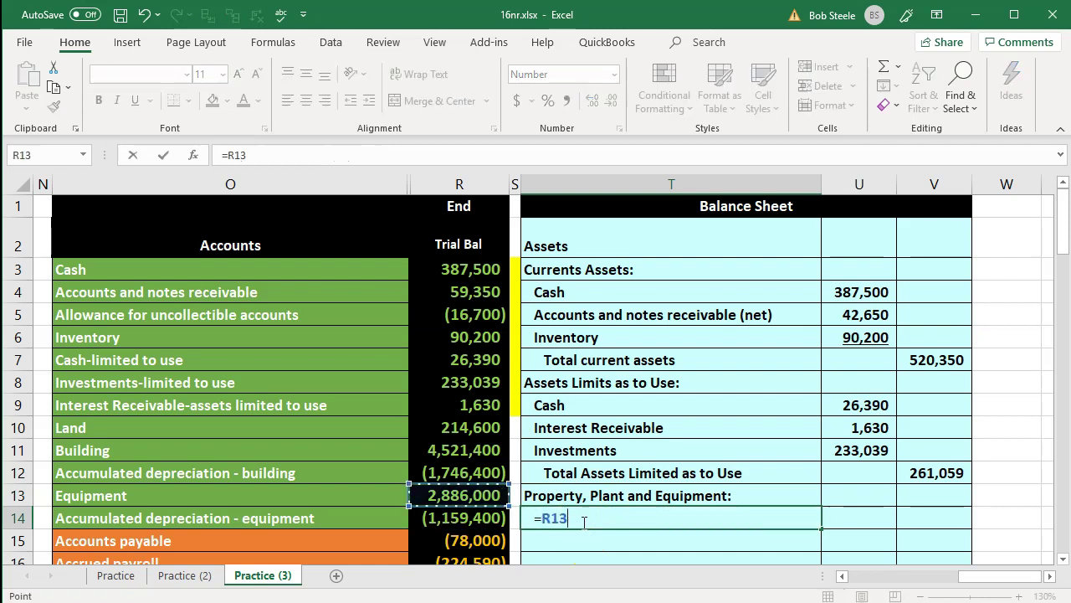
key(Left)
key(Tab)
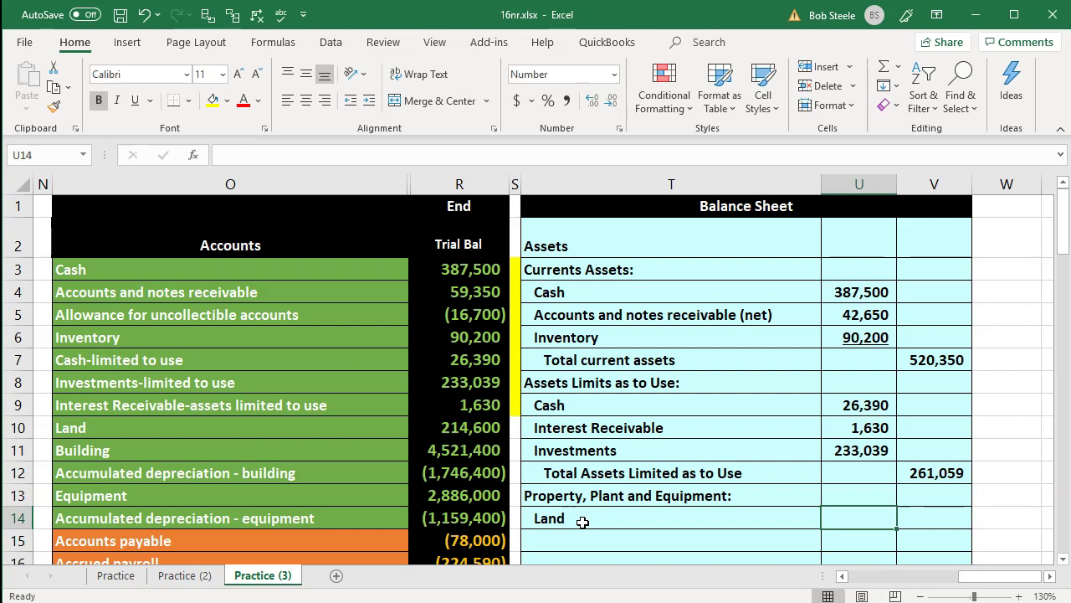
text(=)
key(Left)
key(Left)
key(Left)
key(Up)
key(Up)
key(Up)
key(Up)
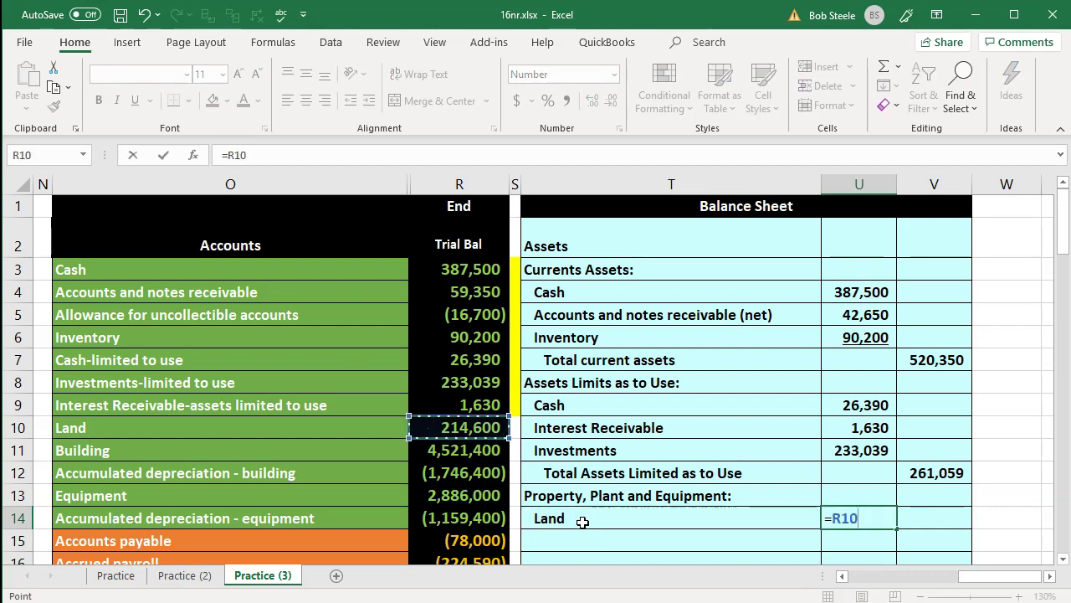
key(Return)
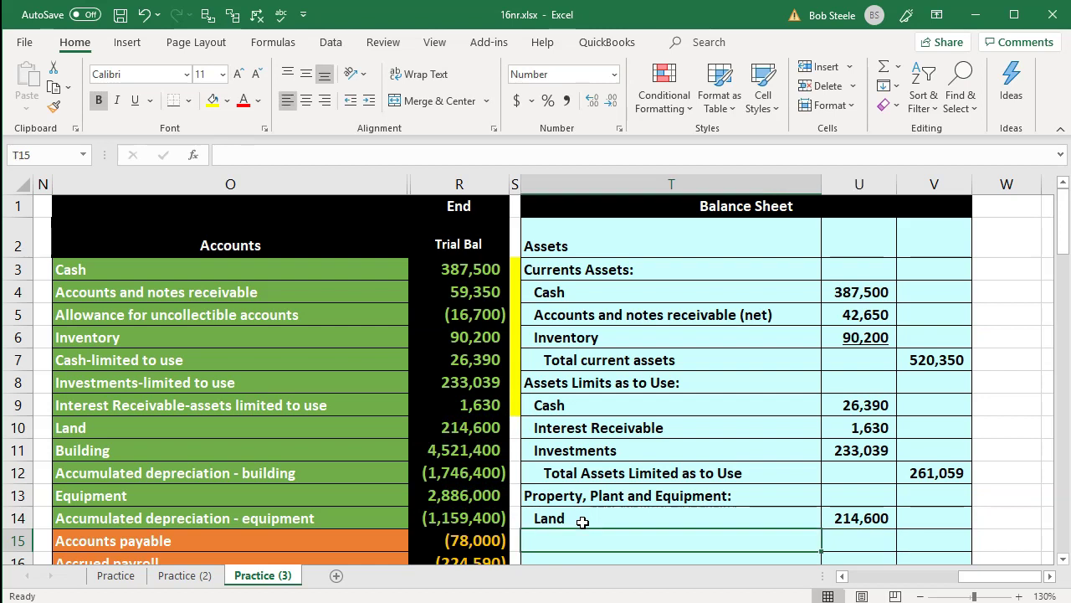
click(219, 455)
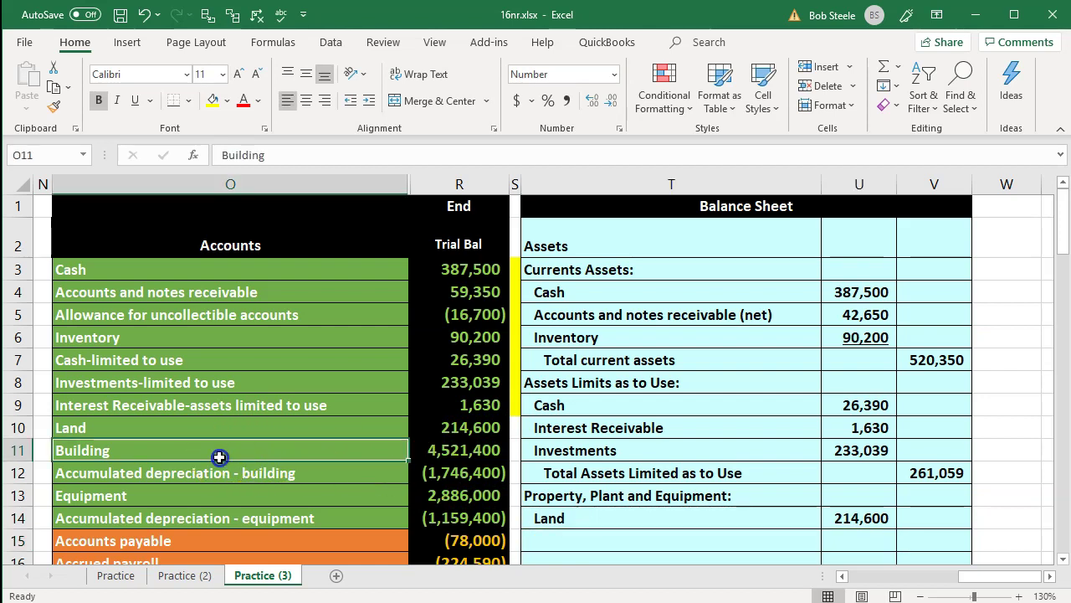
Step: Paste the Building name as a value into T15 and relabel it 'Building (net)'
key(ctrl+c)
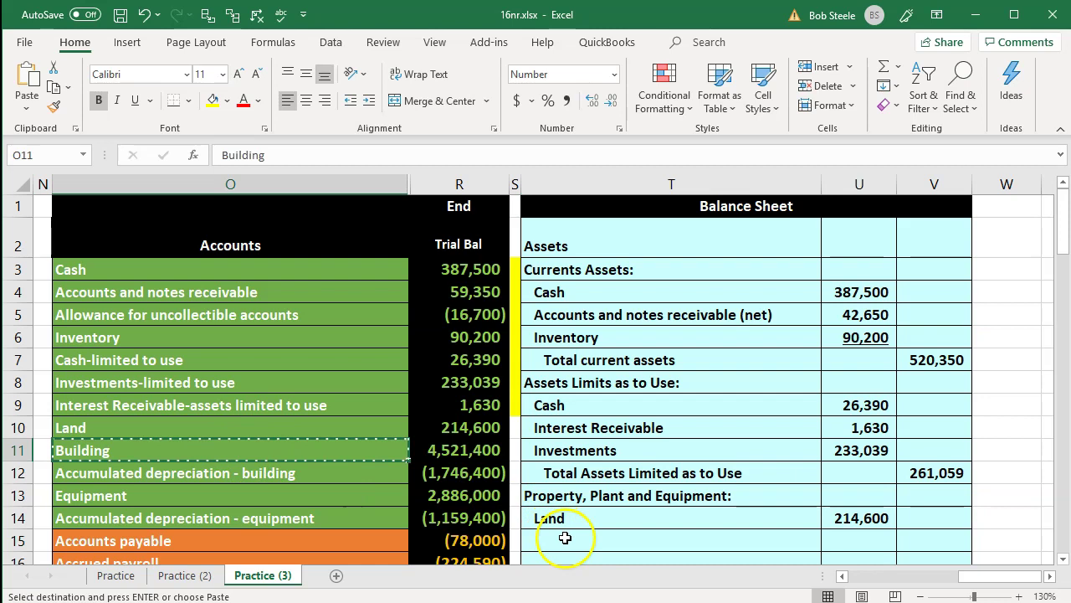
right_click(559, 539)
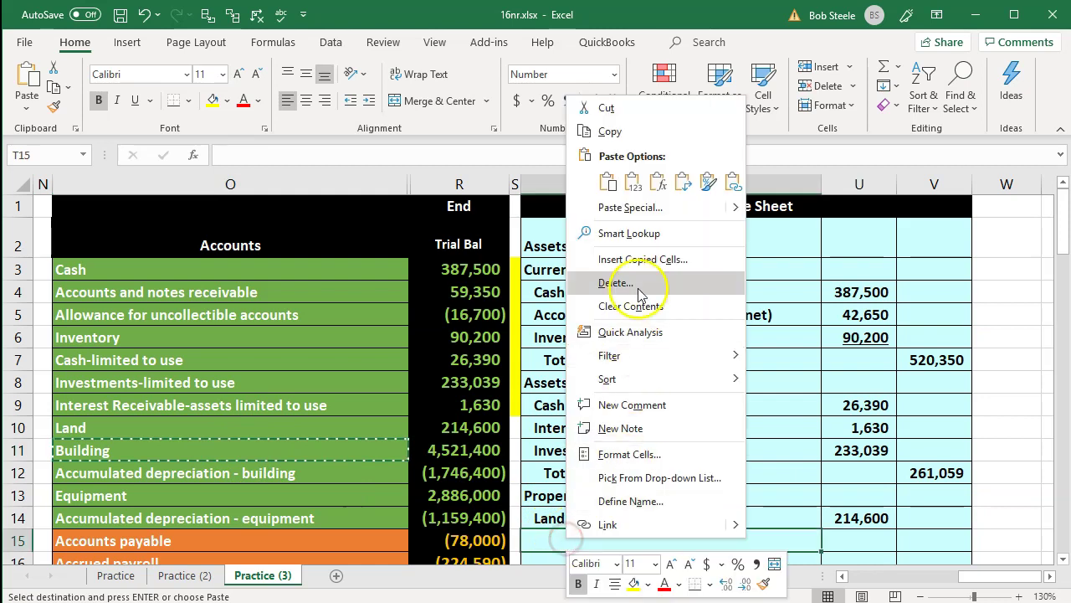
click(631, 181)
double_click(621, 541)
text((ne)
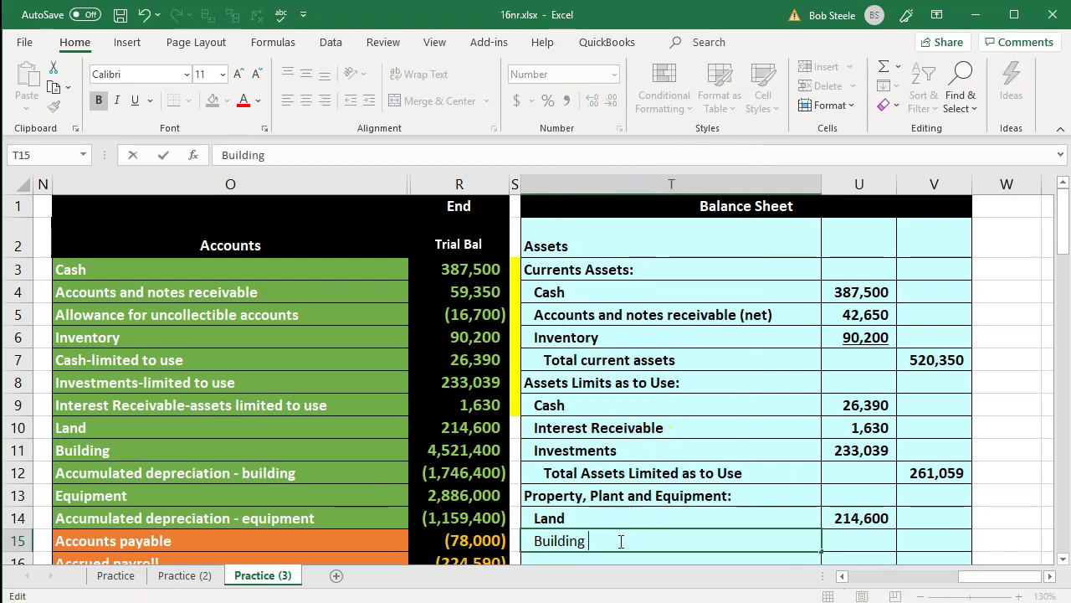
text(t))
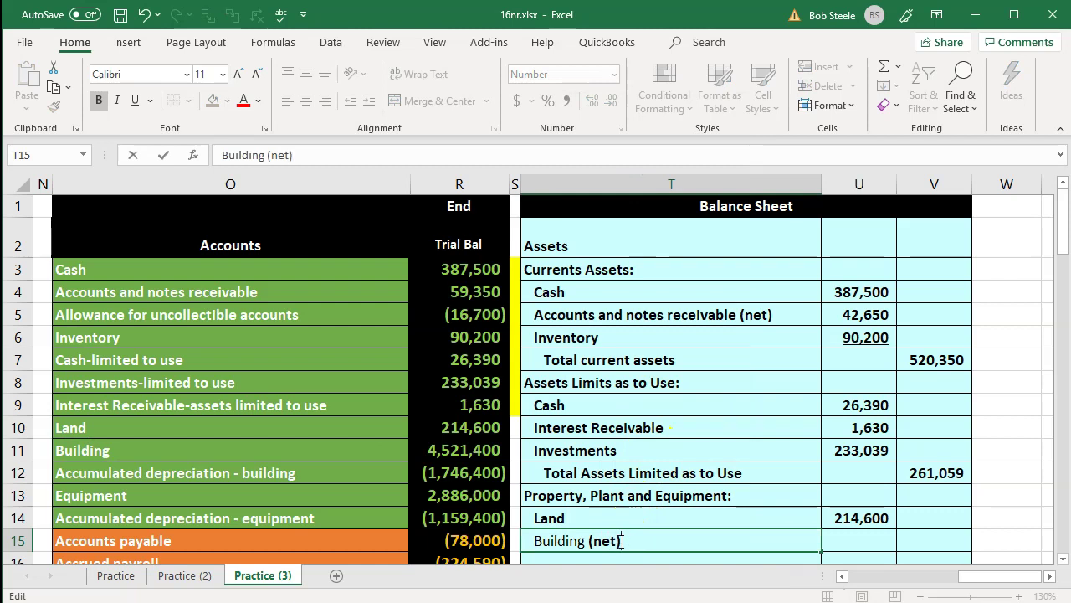
key(Tab)
Step: Enter =SUM(R11:R12) in U15 so Building (net) shows 2,775,000
text(=suM()
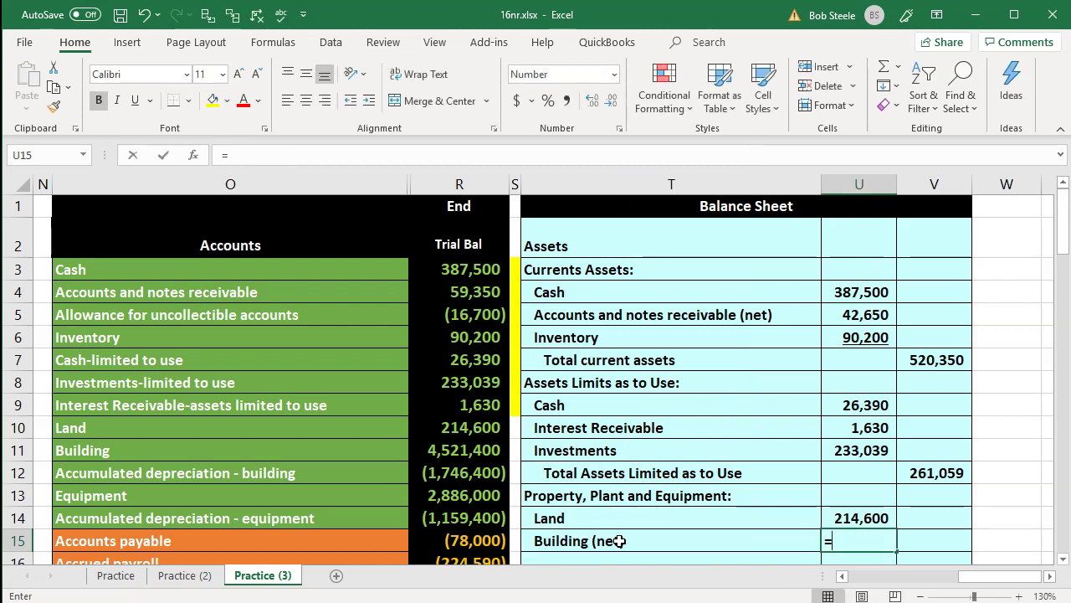
key(Left)
key(Left)
key(Left)
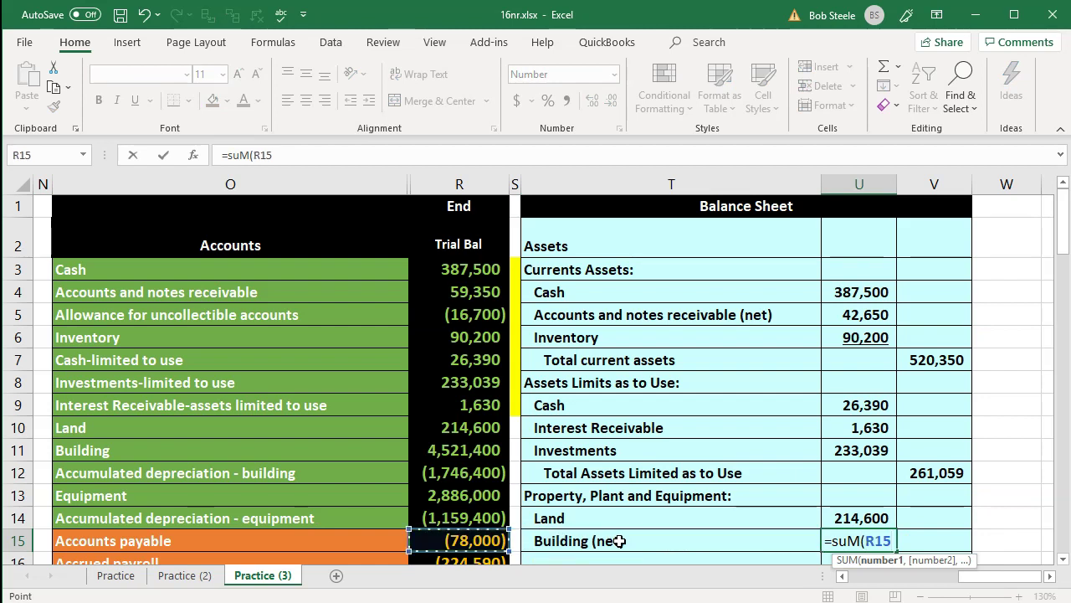
key(Up)
key(Up)
key(Up)
key(Up)
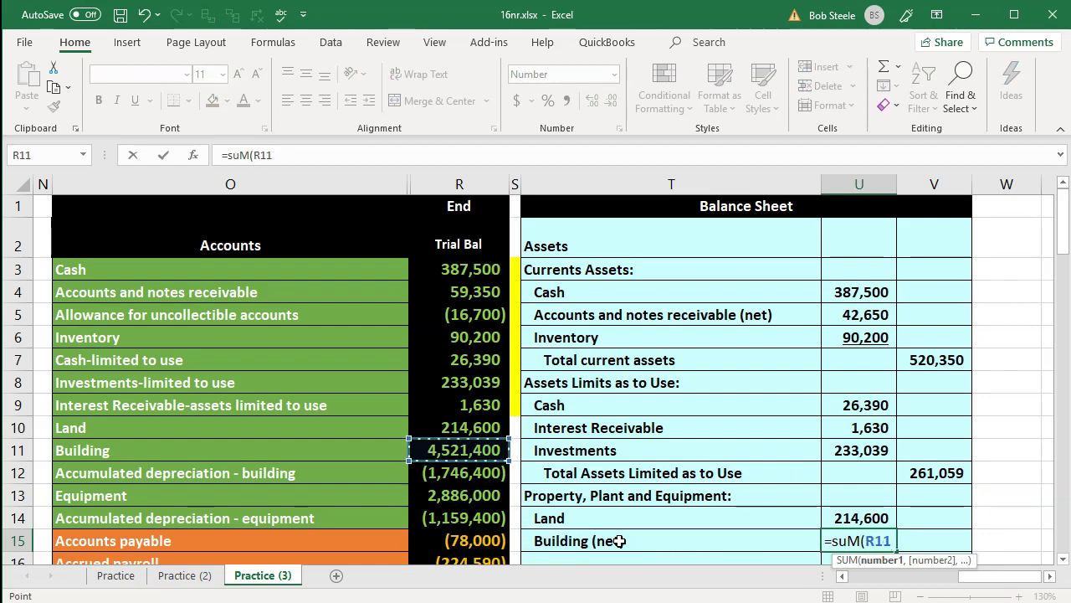
key(Left)
key(Right)
key(shift+Down)
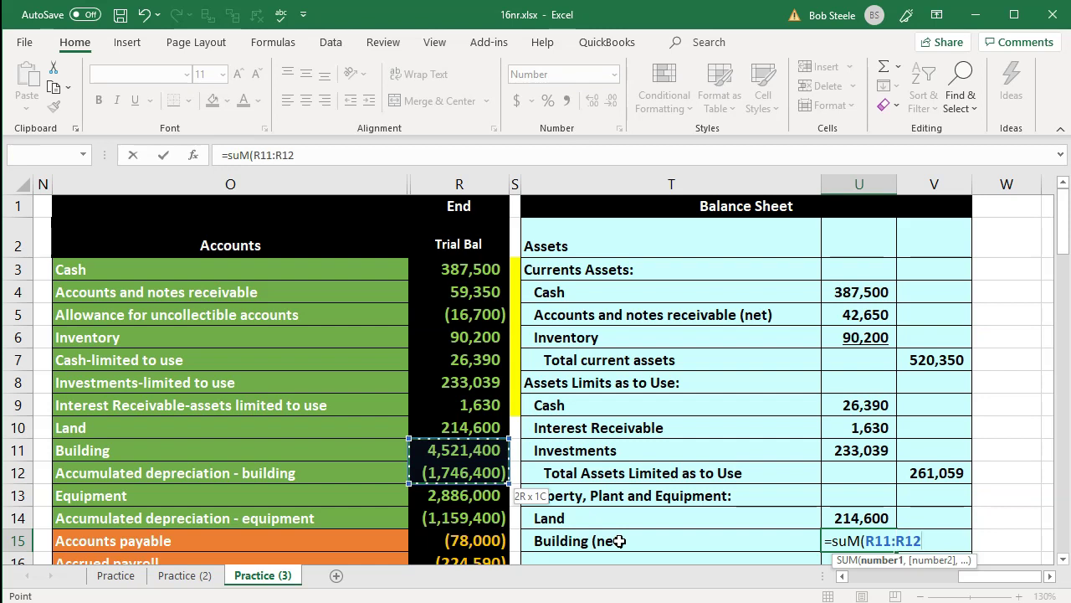
key(Return)
Step: Widen amount columns U and V so the figures display fully
click(619, 540)
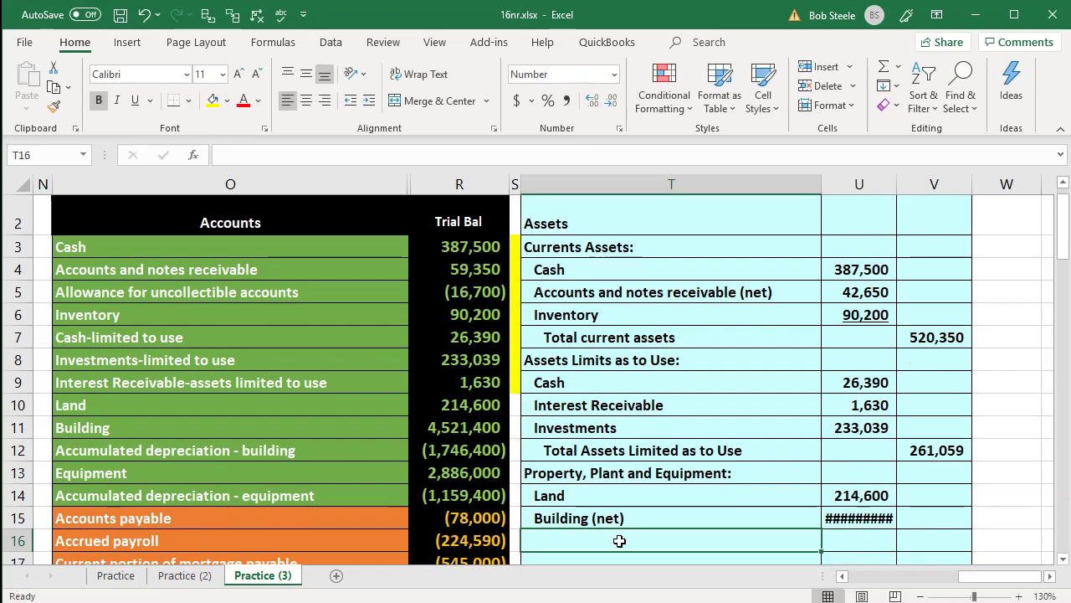
drag(884, 184, 904, 184)
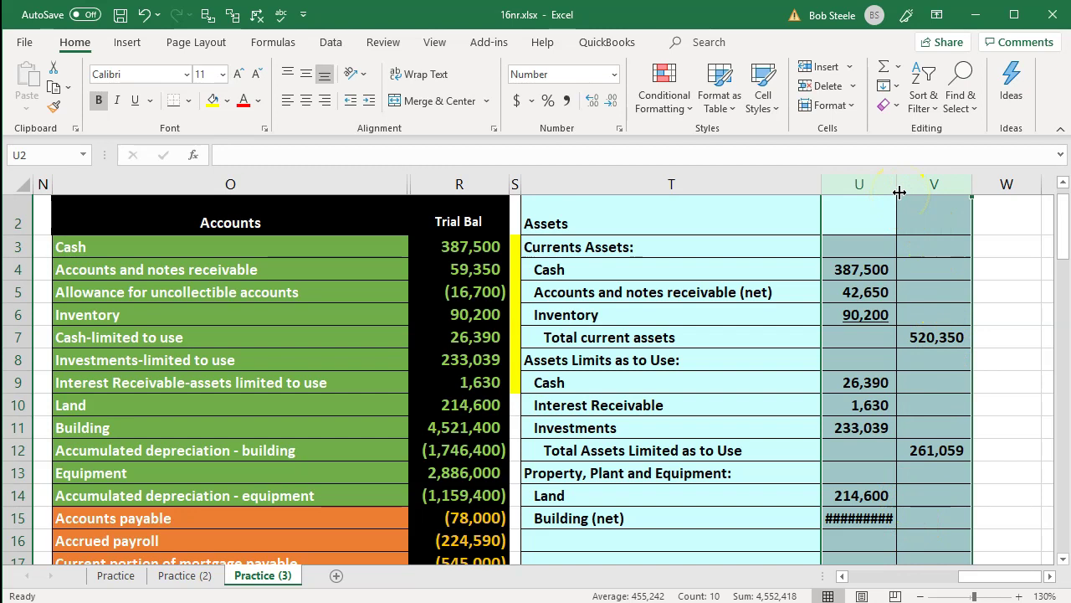
drag(899, 192, 907, 185)
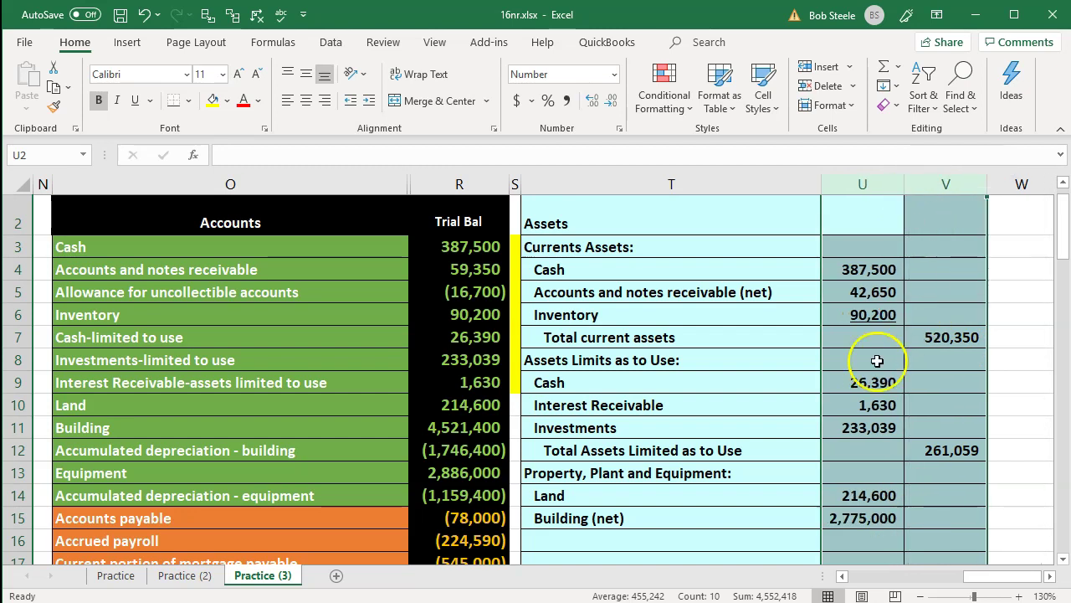
click(713, 510)
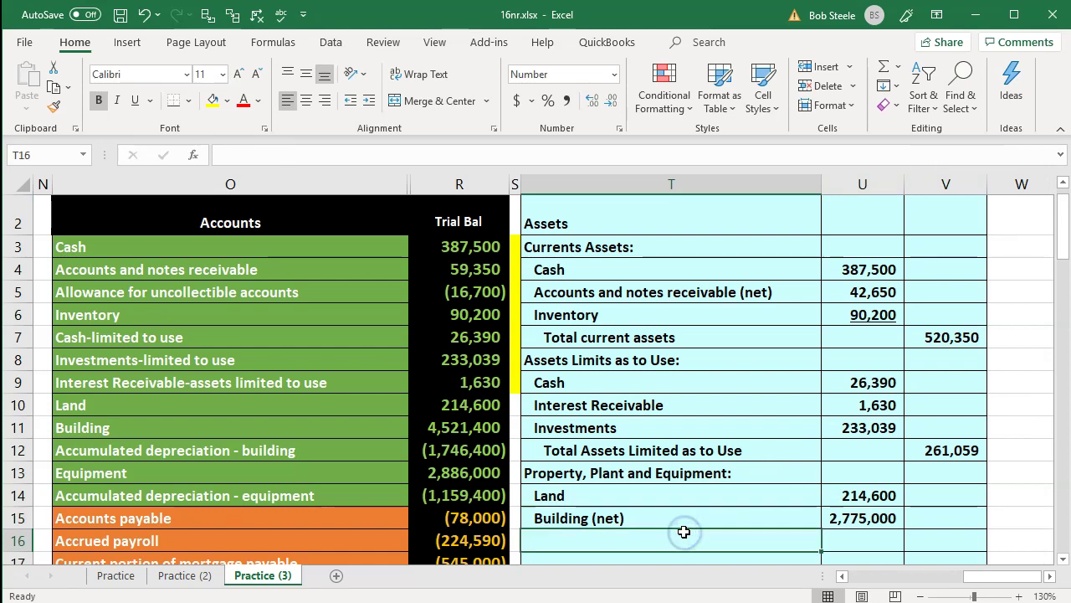
Step: Paste the Equipment name as a value into T16 and relabel it 'Equipment (net)'
click(200, 470)
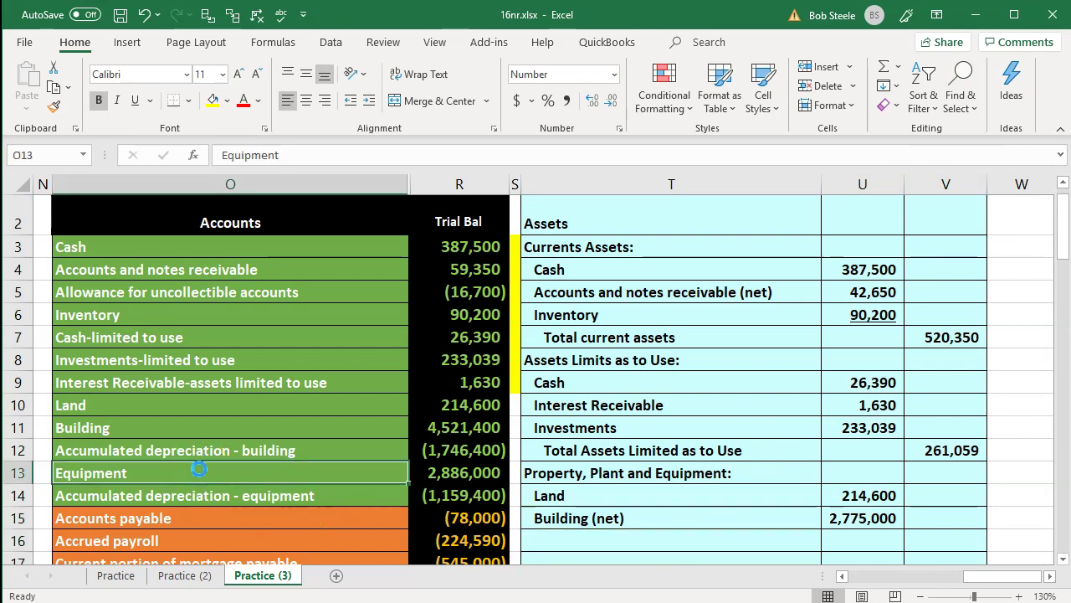
key(ctrl+c)
click(588, 492)
scroll(590, 486, down, 1)
click(583, 462)
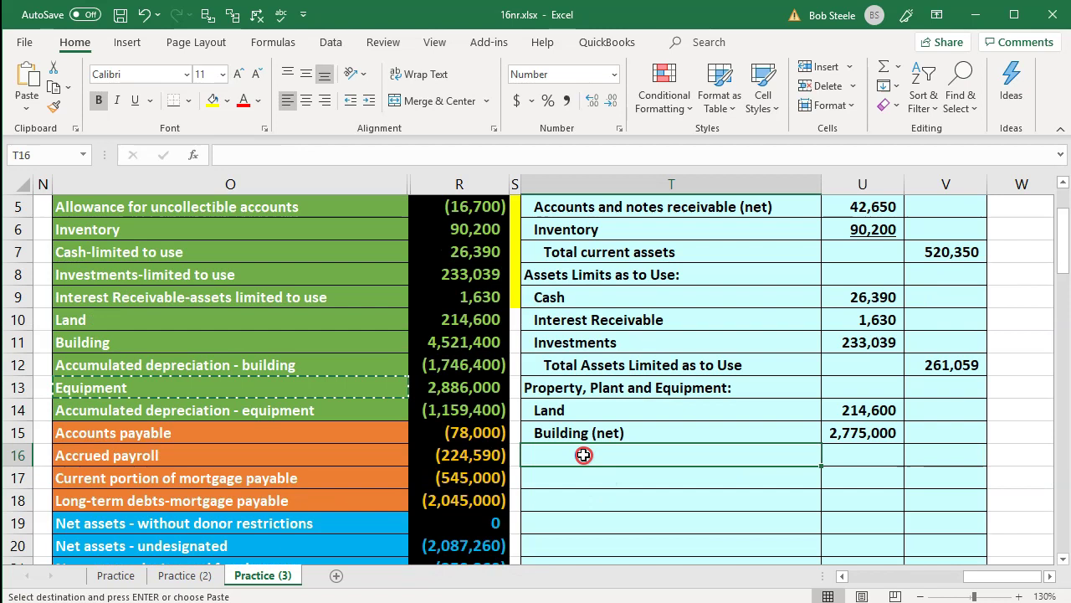
right_click(583, 458)
click(651, 99)
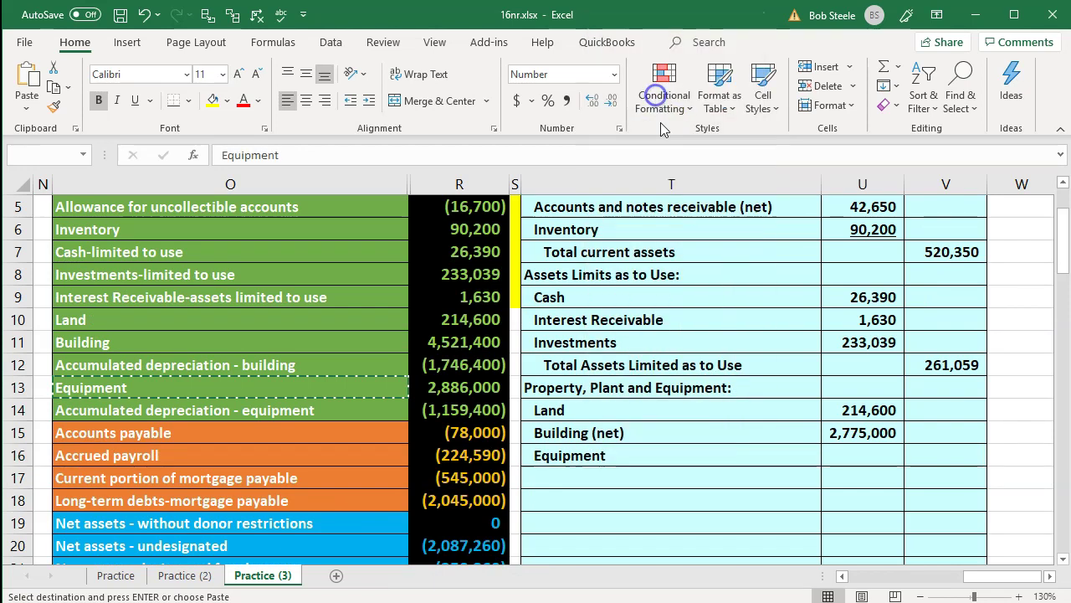
double_click(632, 455)
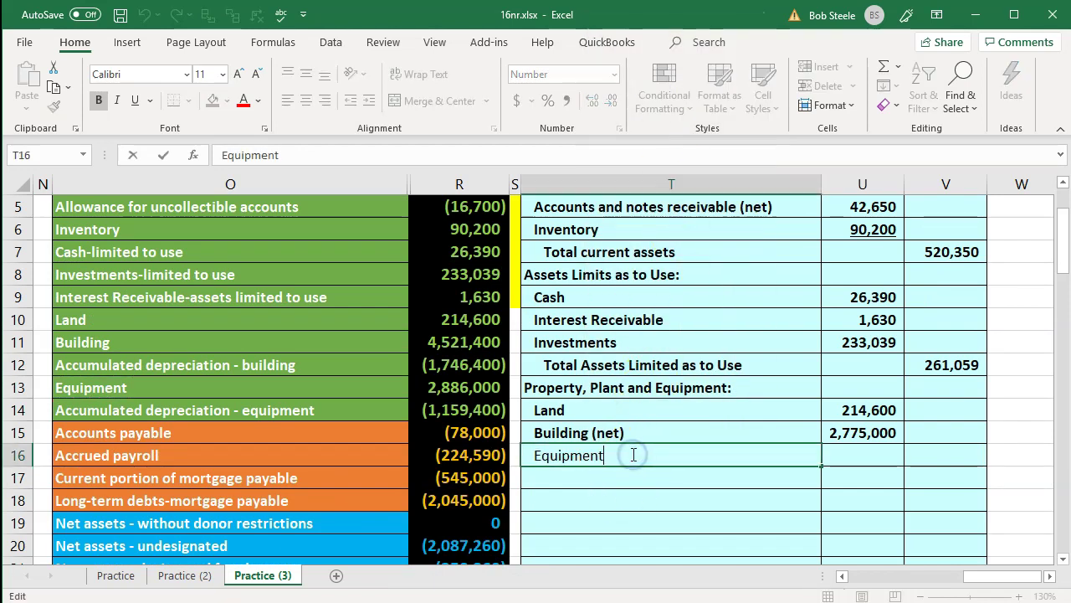
text((net)
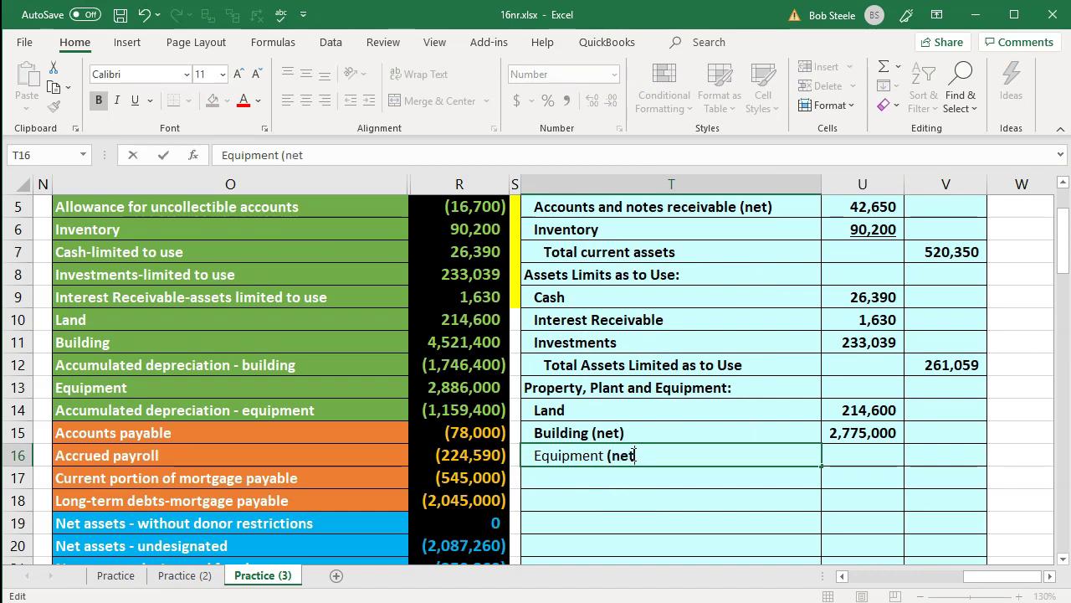
text())
key(Tab)
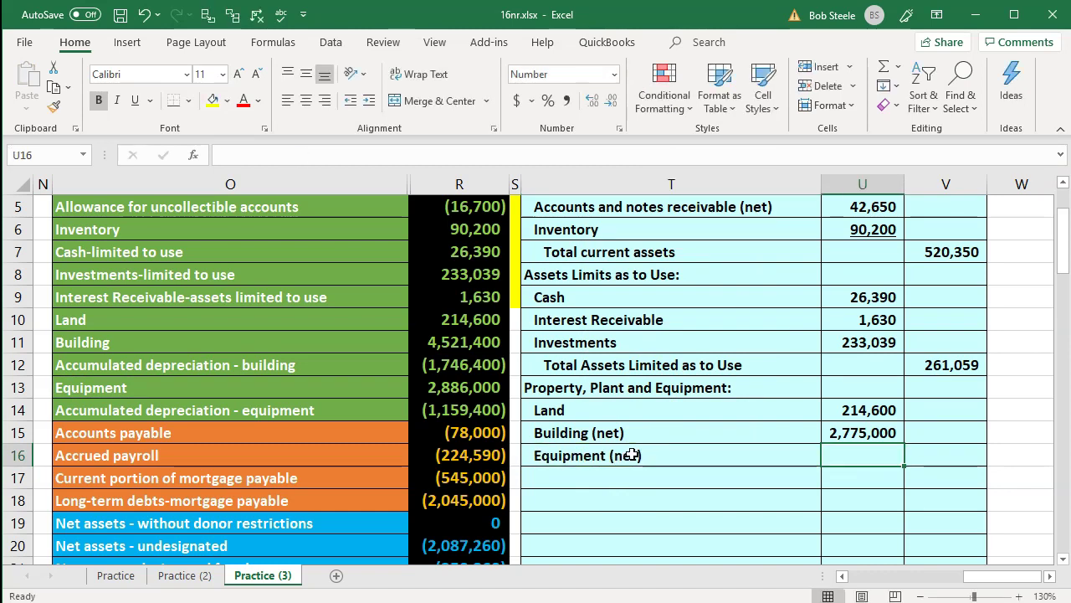
Step: Enter =SUM(R13:R14) for 1,726,600 and add the Total Property, Plant and Equipment label in T17
text(=)
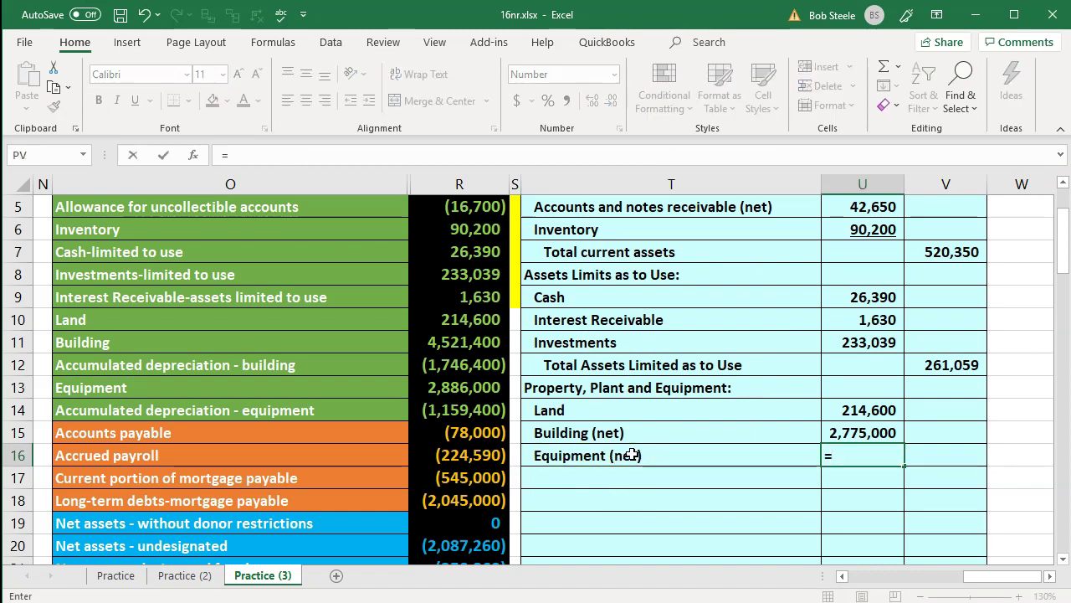
text(sum()
key(Left)
key(Left)
key(Left)
key(Left)
key(Up)
key(Up)
key(Up)
key(Right)
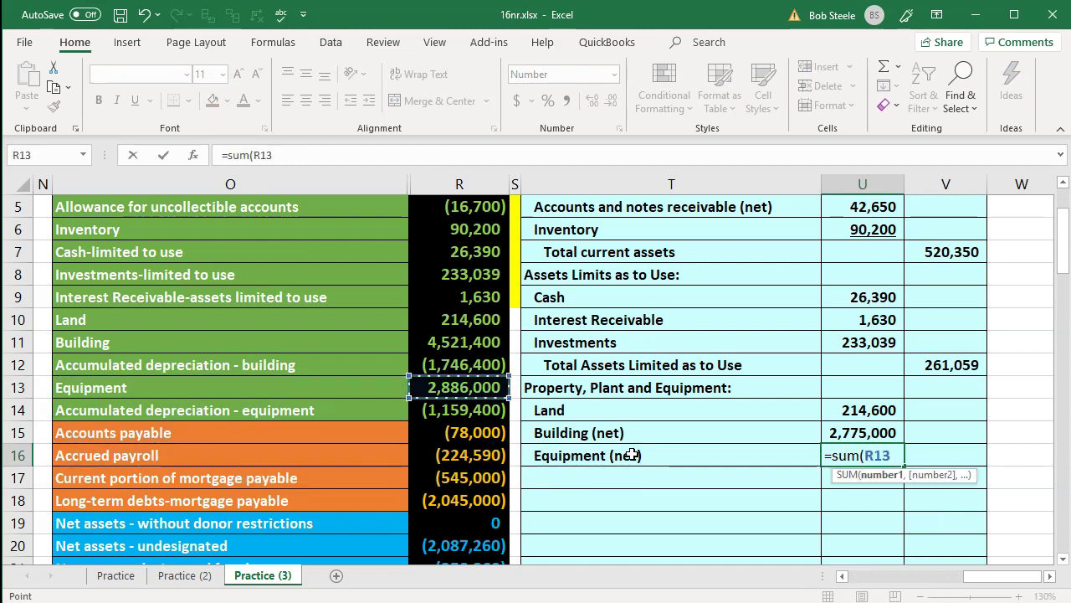
key(shift+Down)
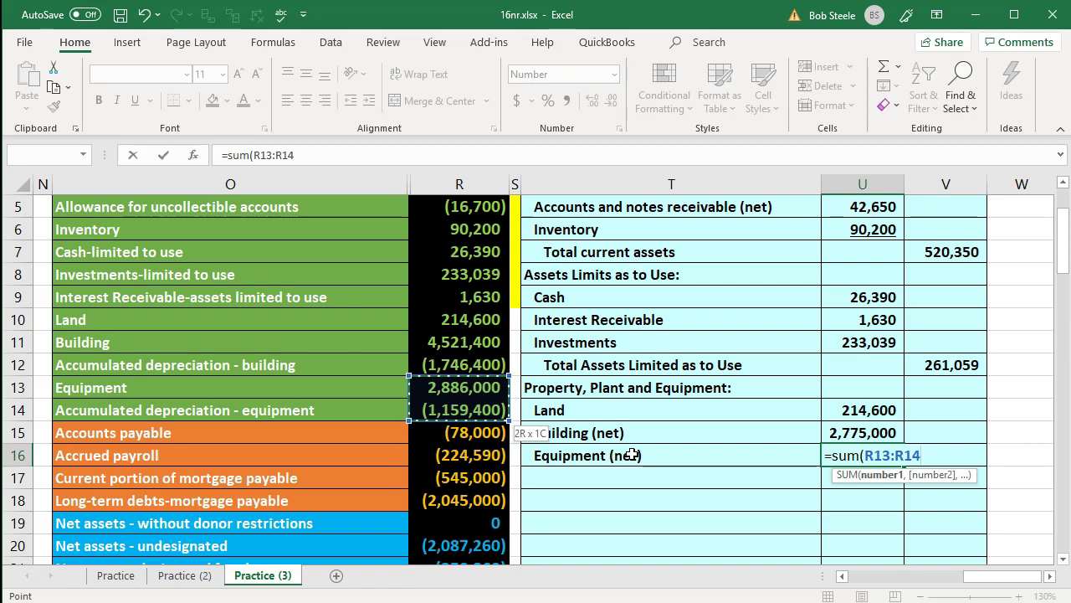
key(Return)
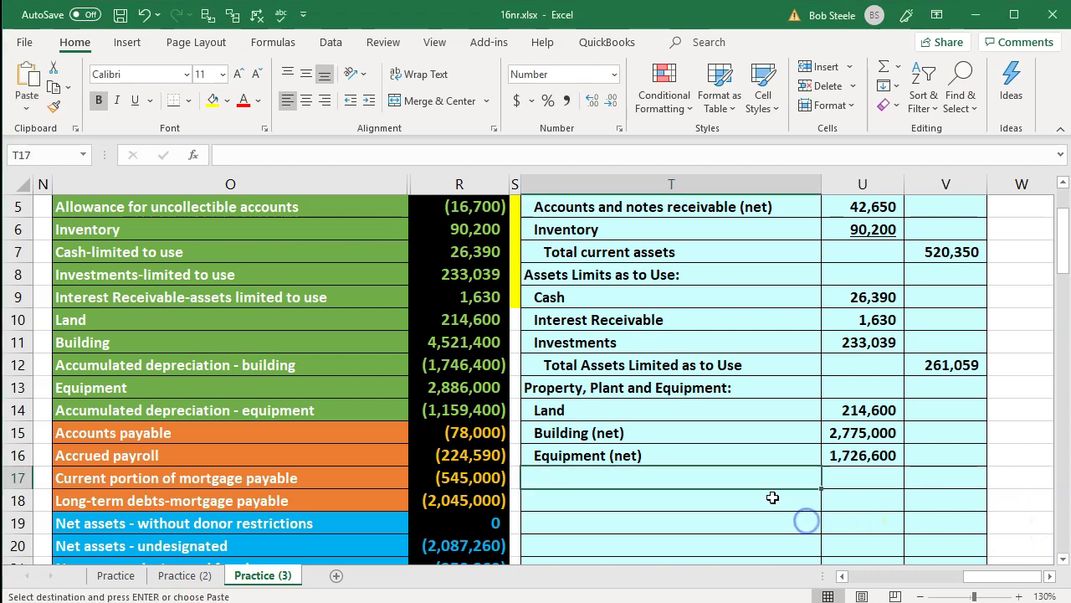
key(ctrl+v)
key(Right)
key(Right)
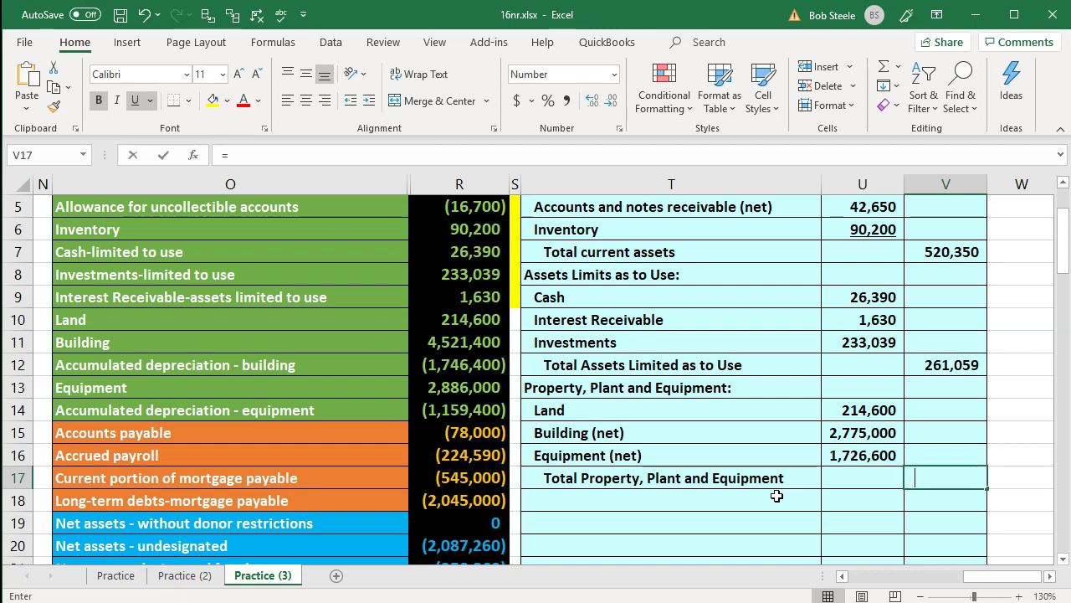
Step: Enter =SUM(U14:U16) in V17 so the section total reads 4,716,200
text(=sum()
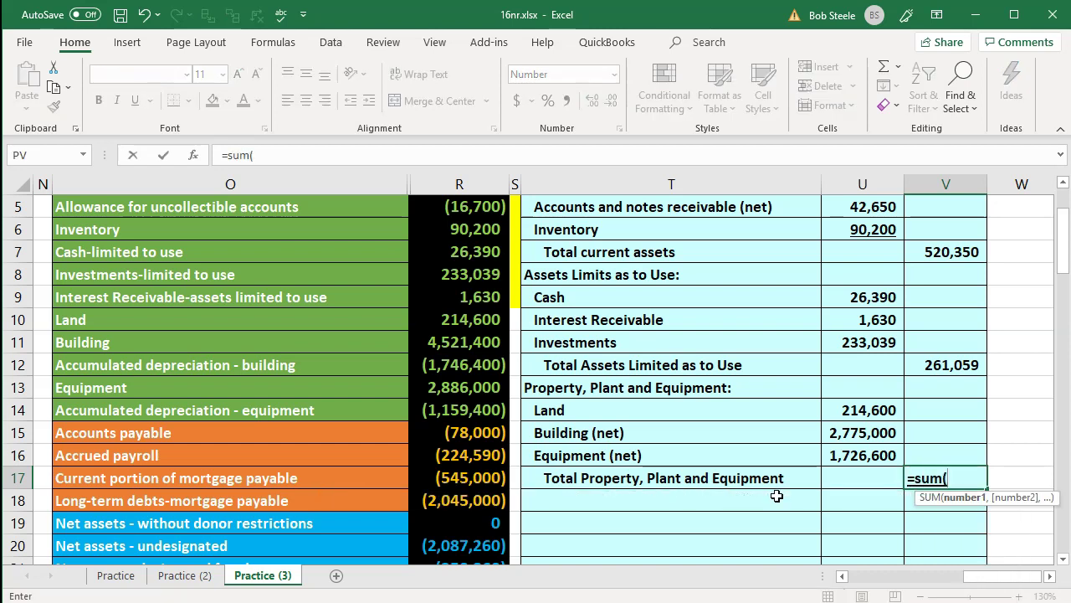
key(Left)
key(Up)
key(shift+Up)
key(shift+Up)
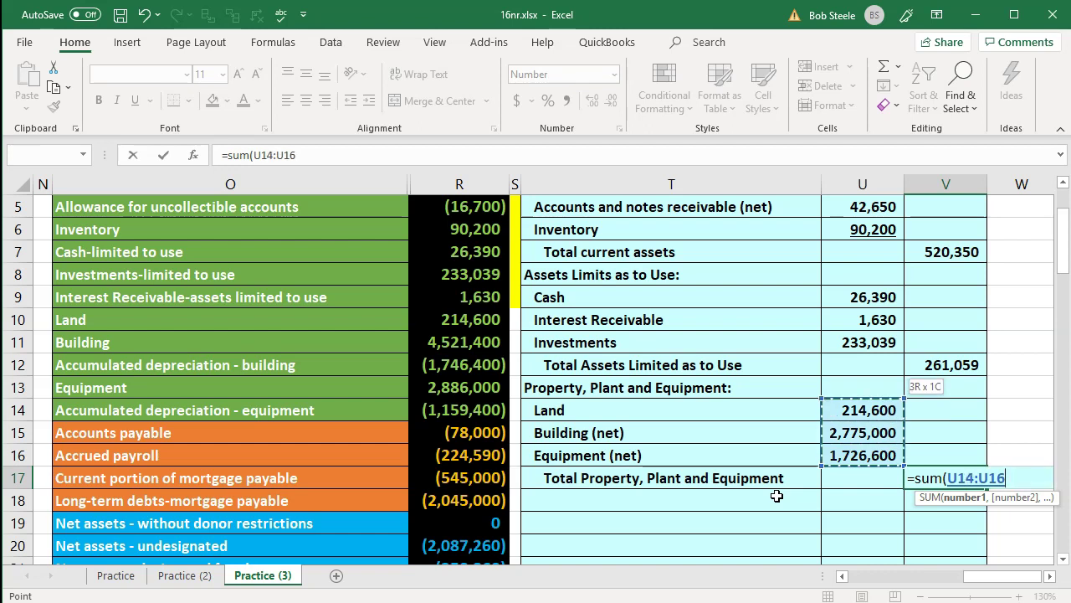
key(Return)
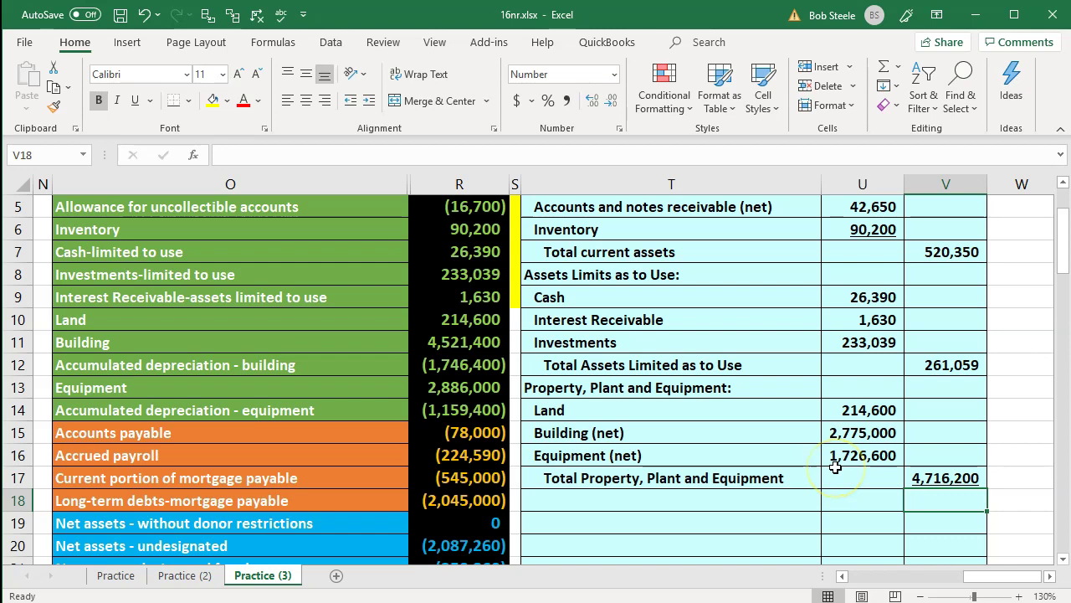
Step: Underline the Investments amount 233,039 in U11 and Equipment (net) 1,726,600 in U16
click(876, 343)
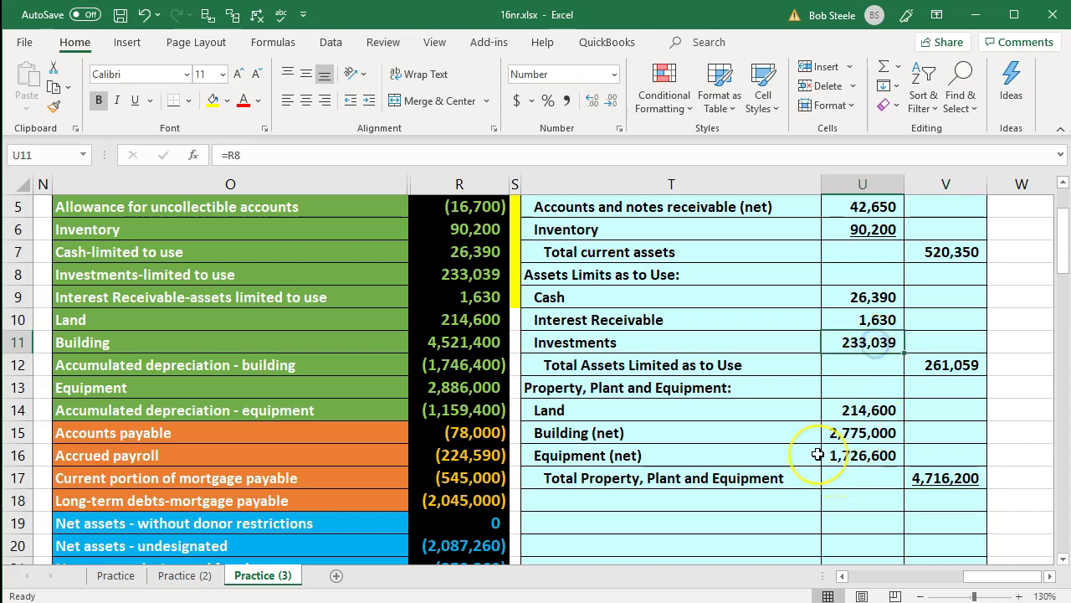
click(135, 100)
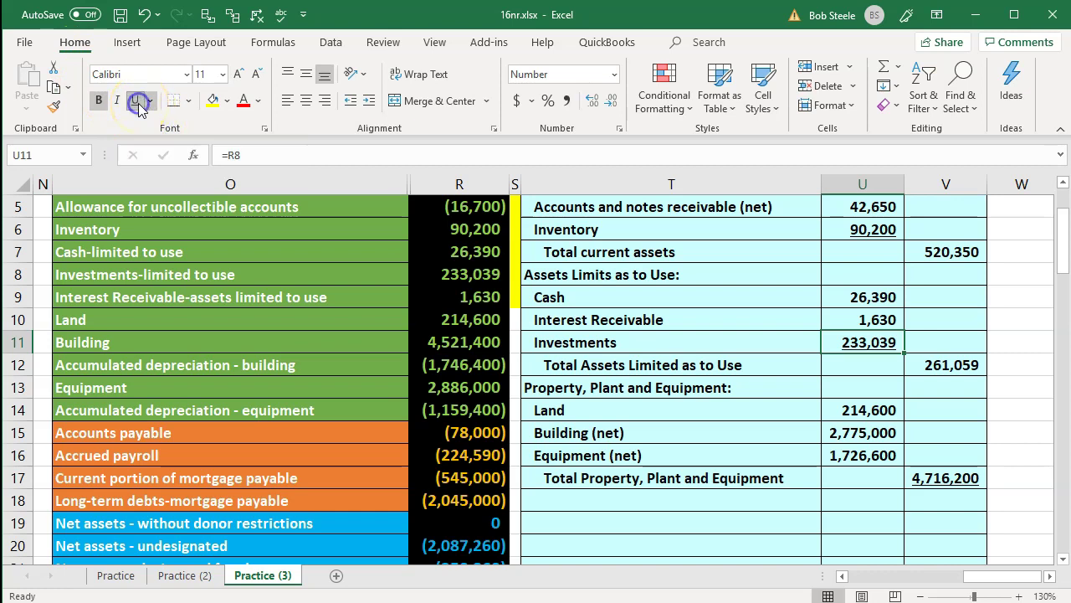
click(769, 446)
click(837, 455)
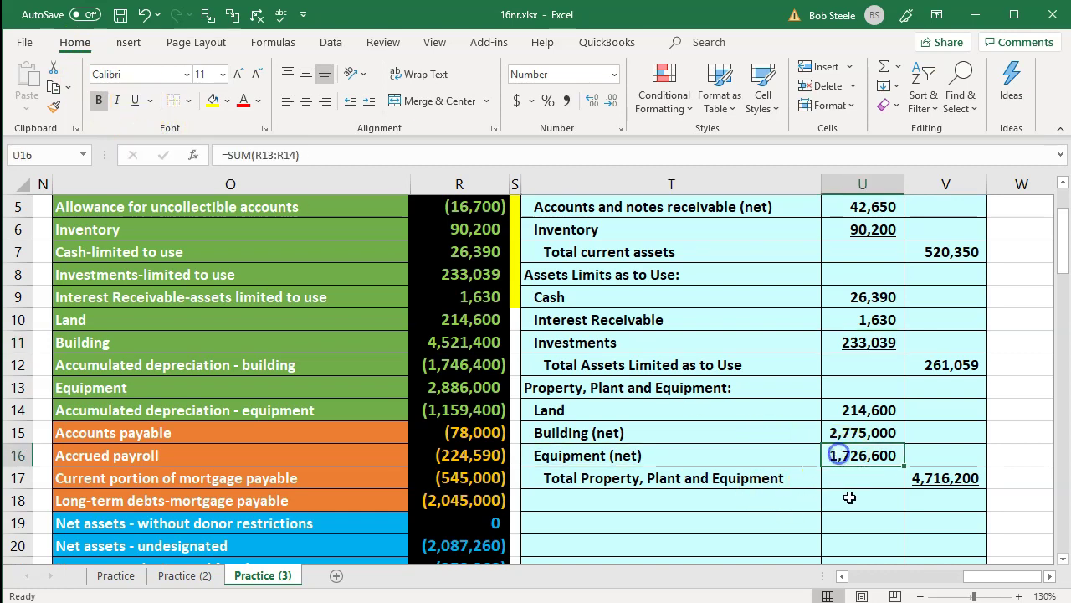
click(136, 103)
click(705, 379)
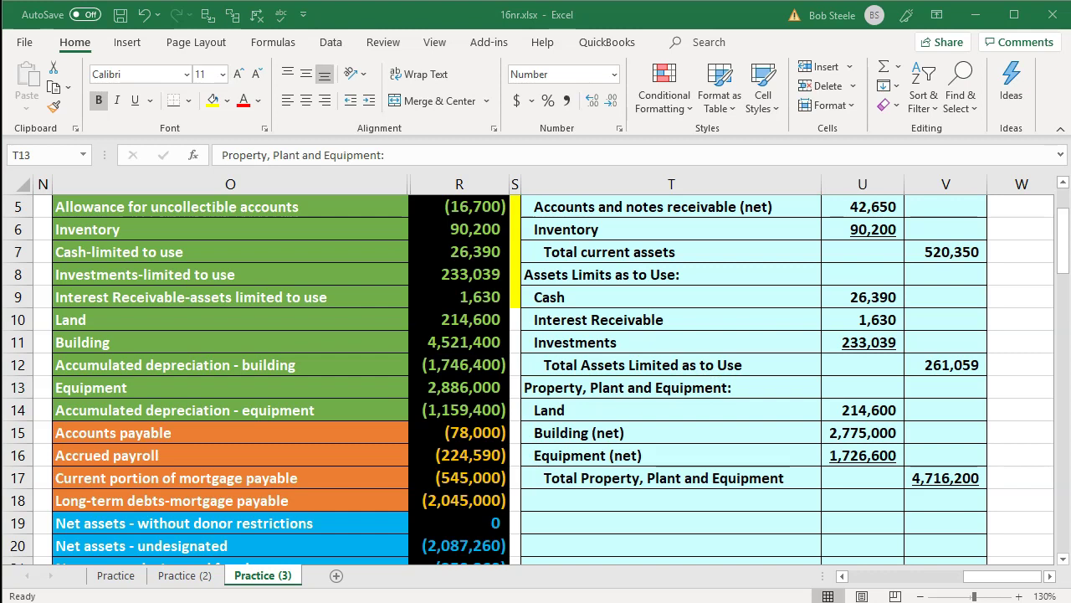
Step: Label T18 'Total Assets' and sum V7:V17 in V18 to get 5,497,609
key(ctrl+c)
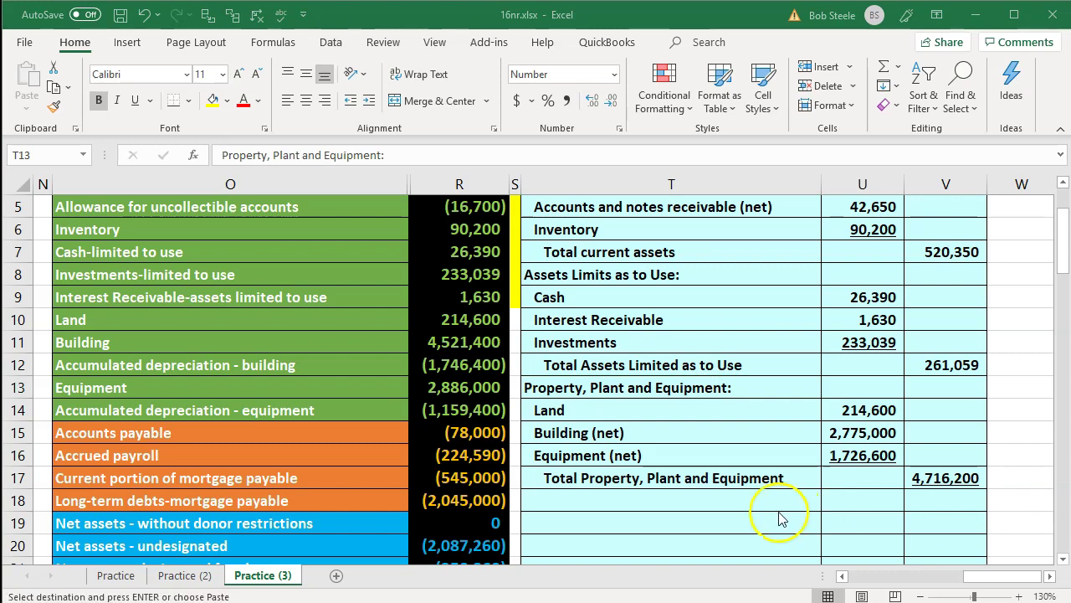
click(600, 507)
text(Total Assets)
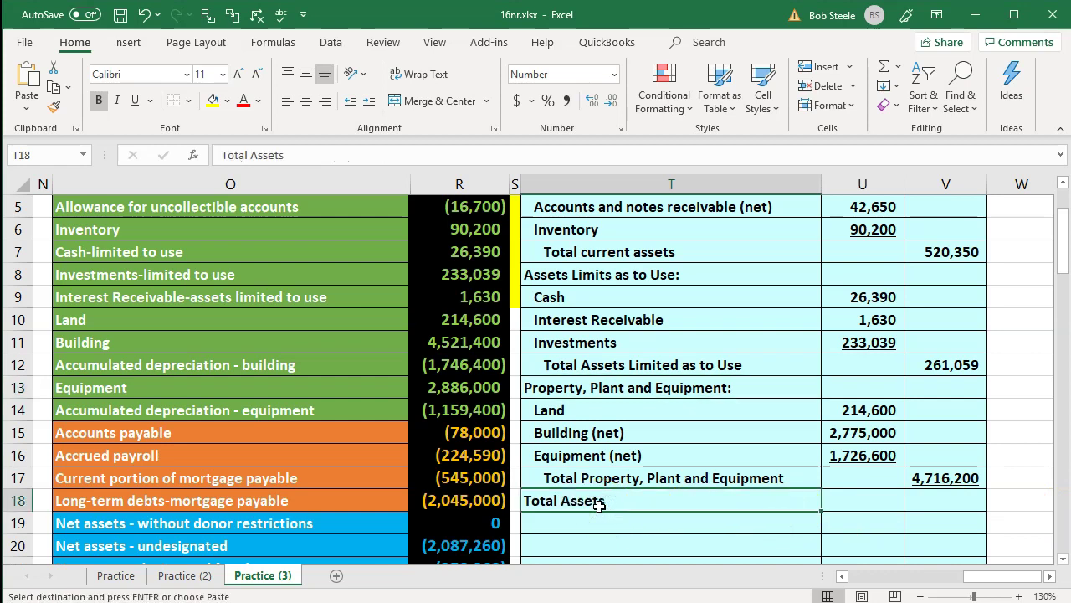
key(Tab)
key(Tab)
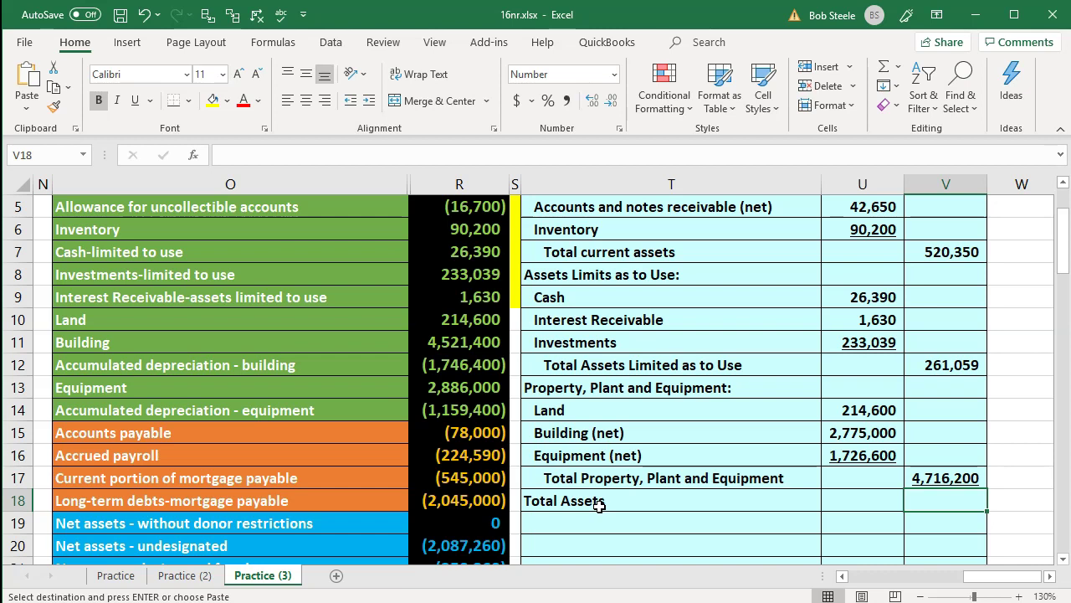
scroll(599, 506, up, 1)
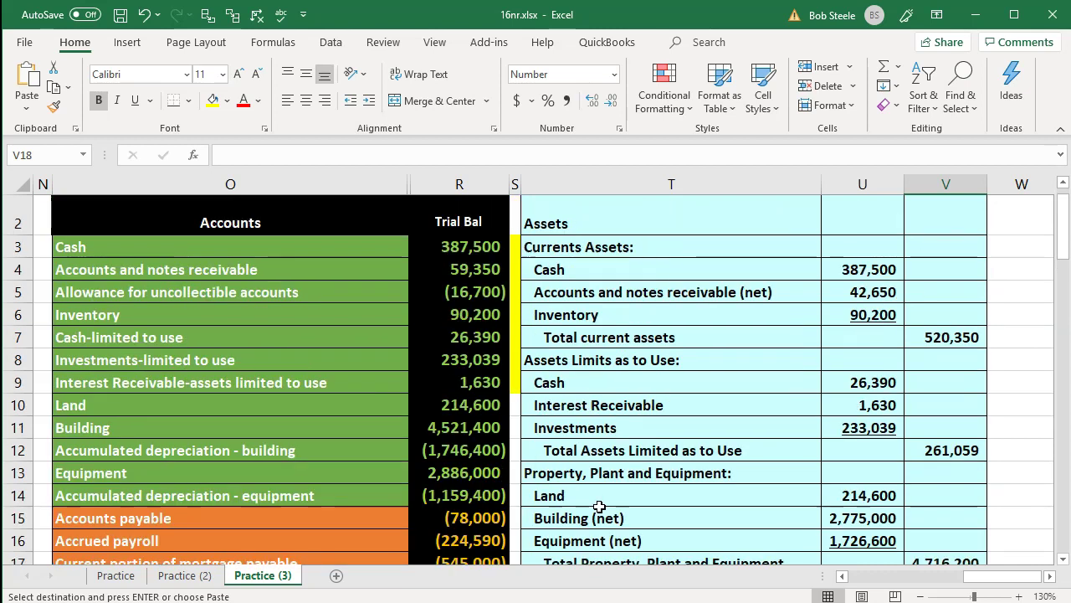
scroll(599, 506, down, 1)
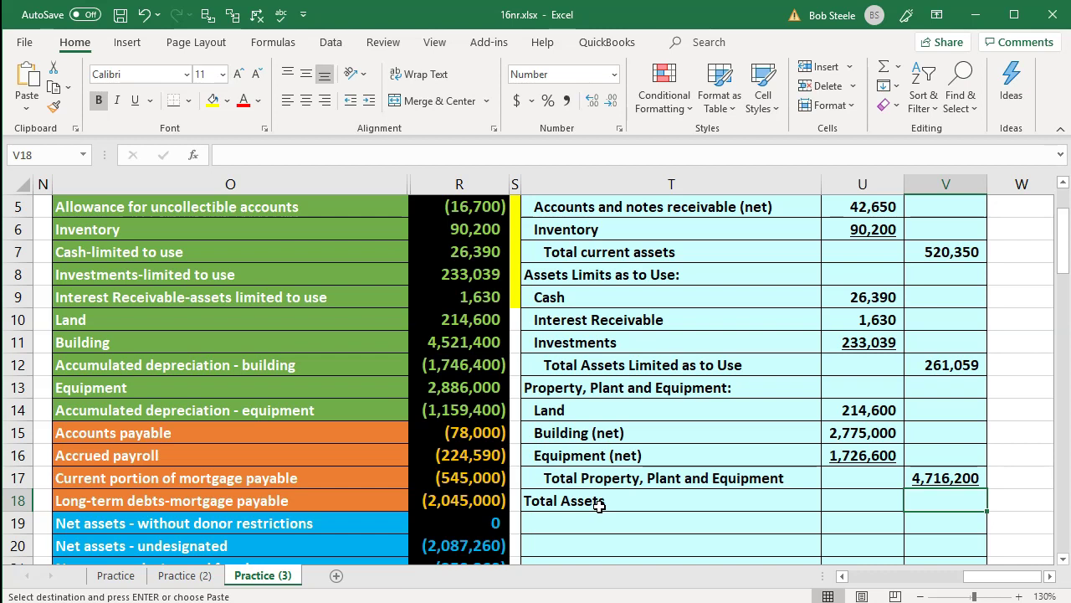
text(=)
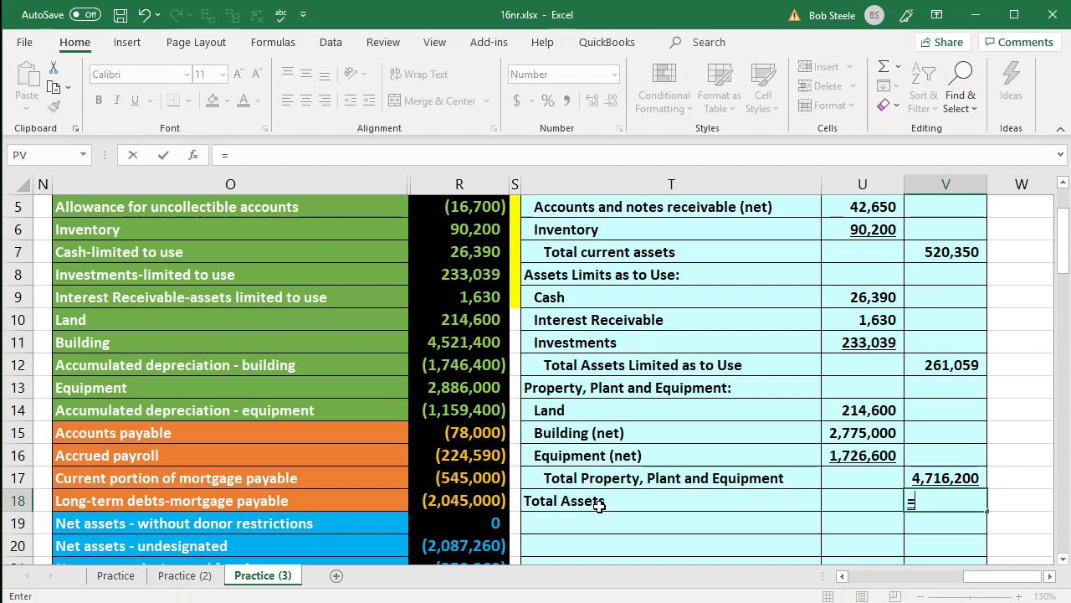
text(sum()
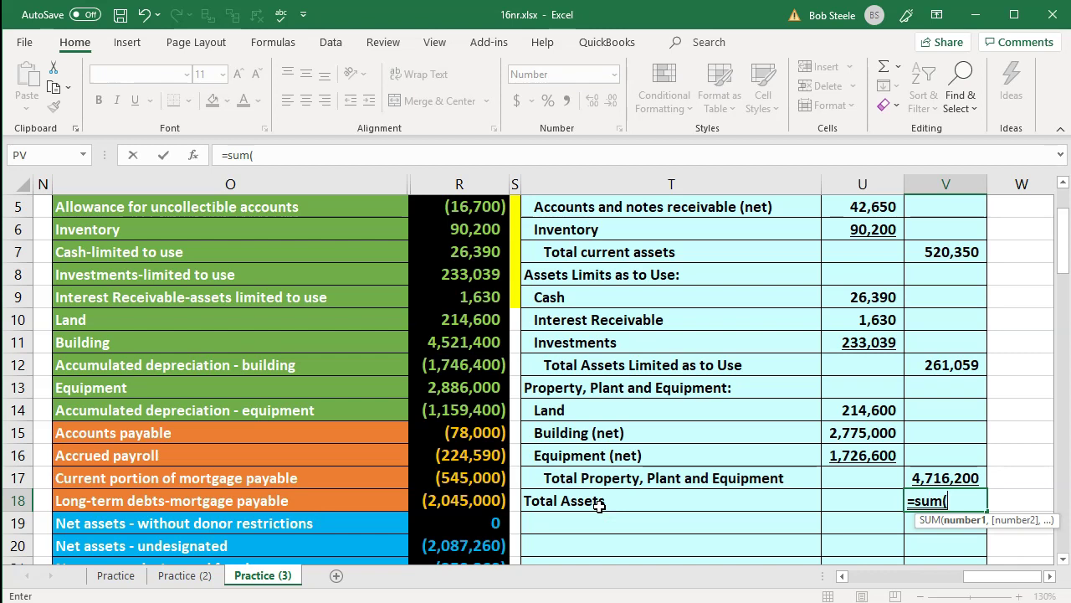
key(Up)
key(shift+Up)
key(shift+Up)
key(shift+Up)
key(shift+Up)
key(shift+Up)
key(shift+Up)
key(shift+Up)
key(shift+Up)
key(shift+Up)
key(shift+Up)
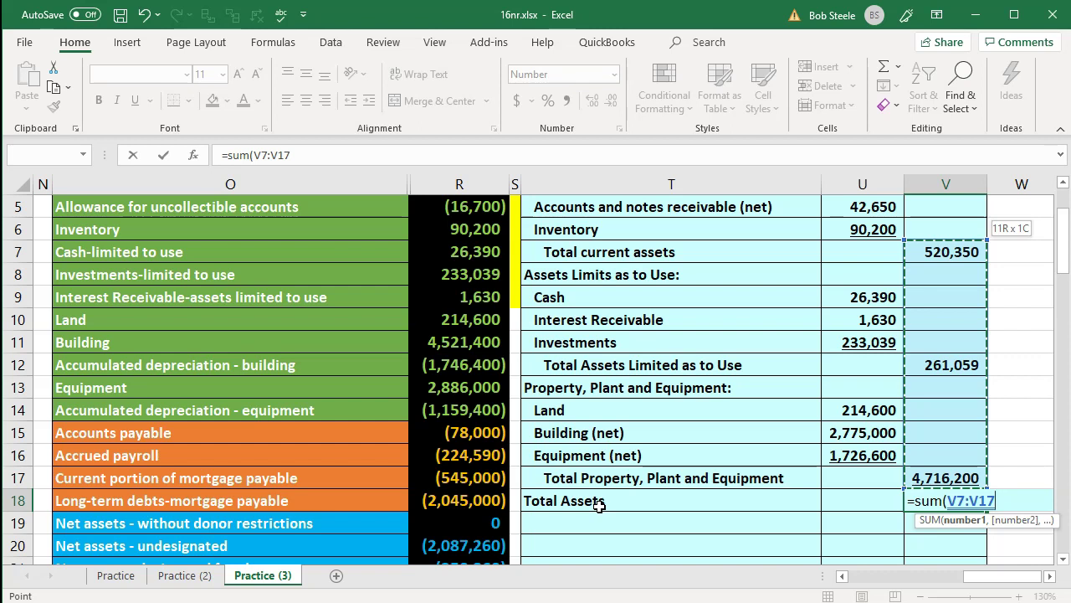
key(Return)
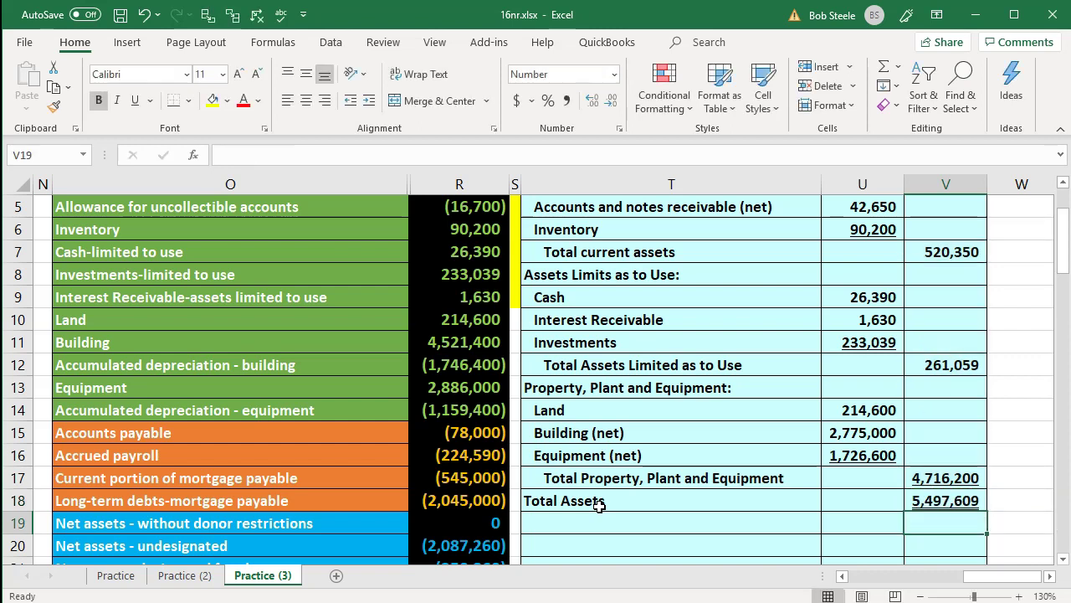
scroll(599, 506, down, 2)
key(Left)
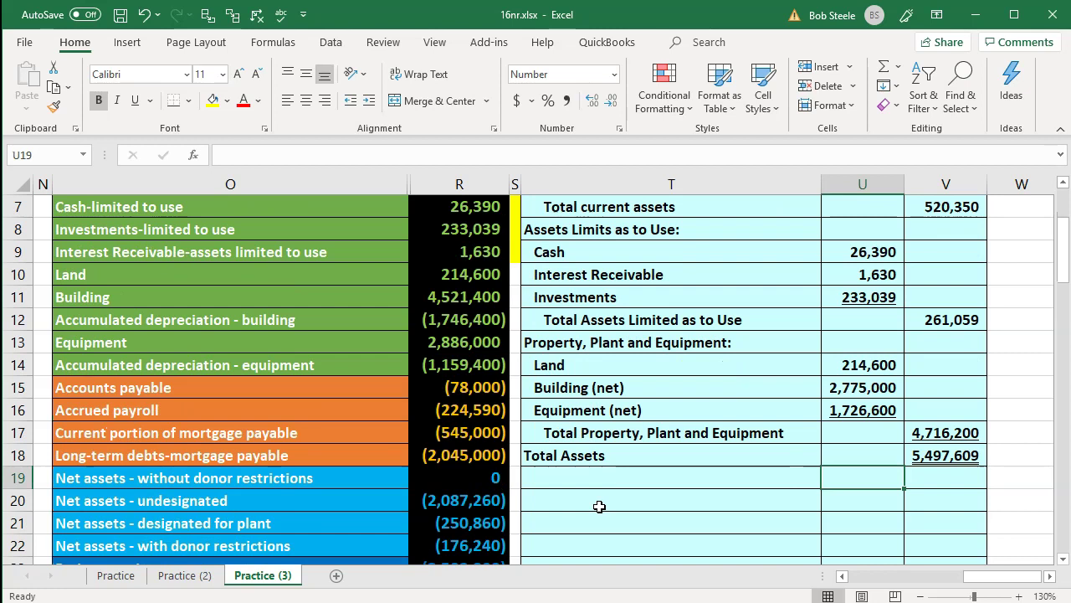
key(Left)
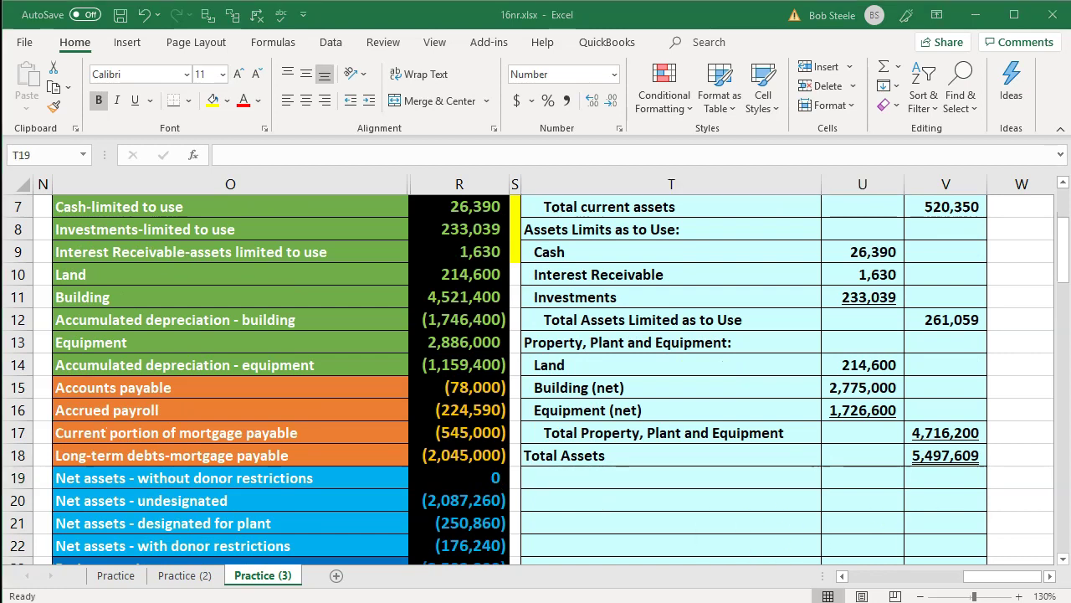
Step: Paste the Liabilities and Net Assets heading in T19 and Current Liabilities in T20
key(ctrl+c)
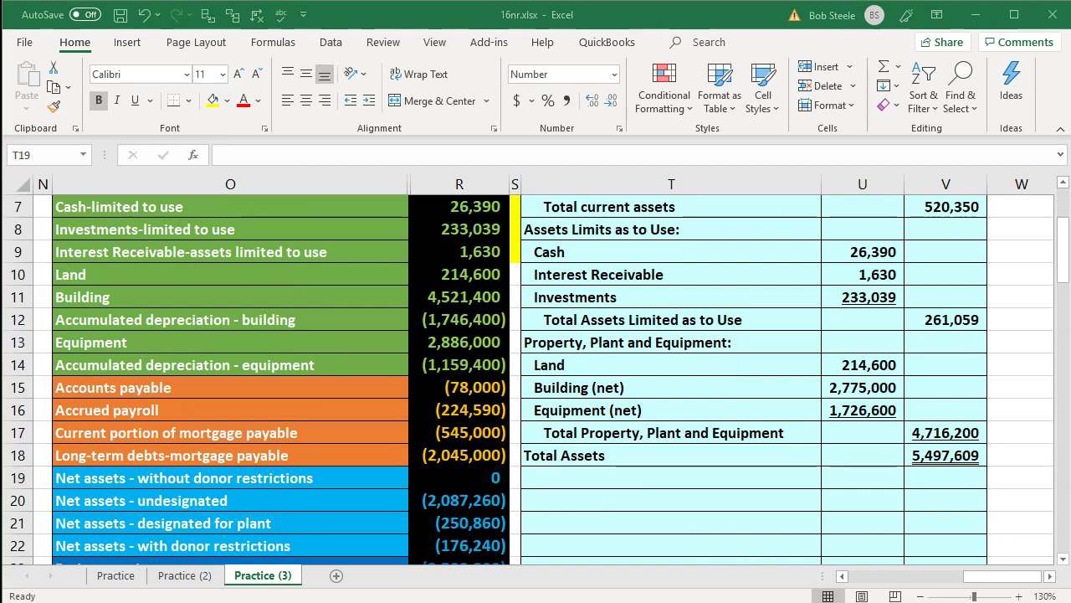
key(ctrl+v)
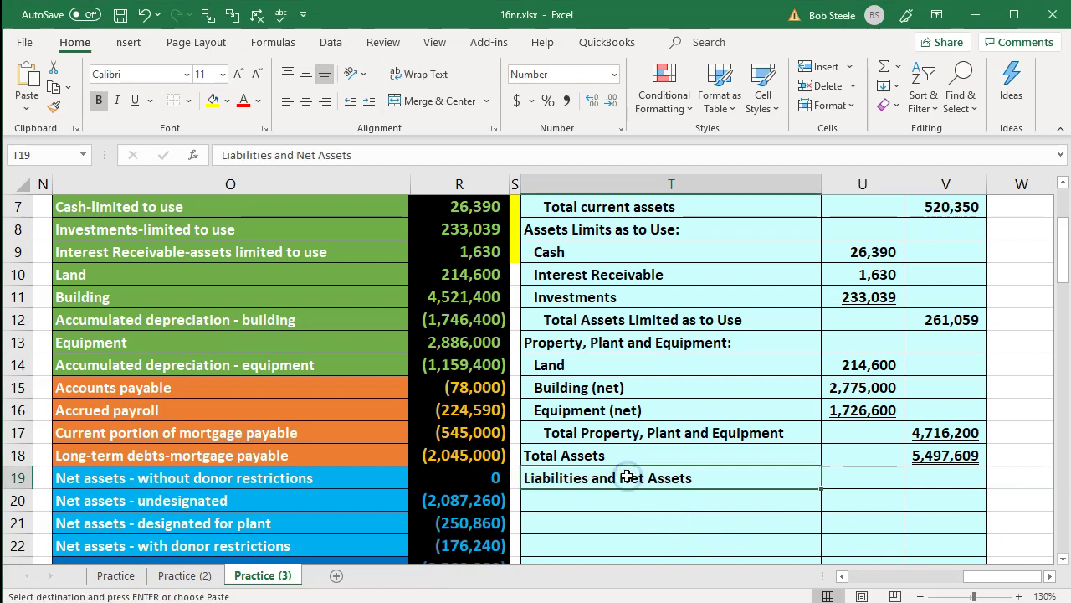
scroll(657, 524, down, 1)
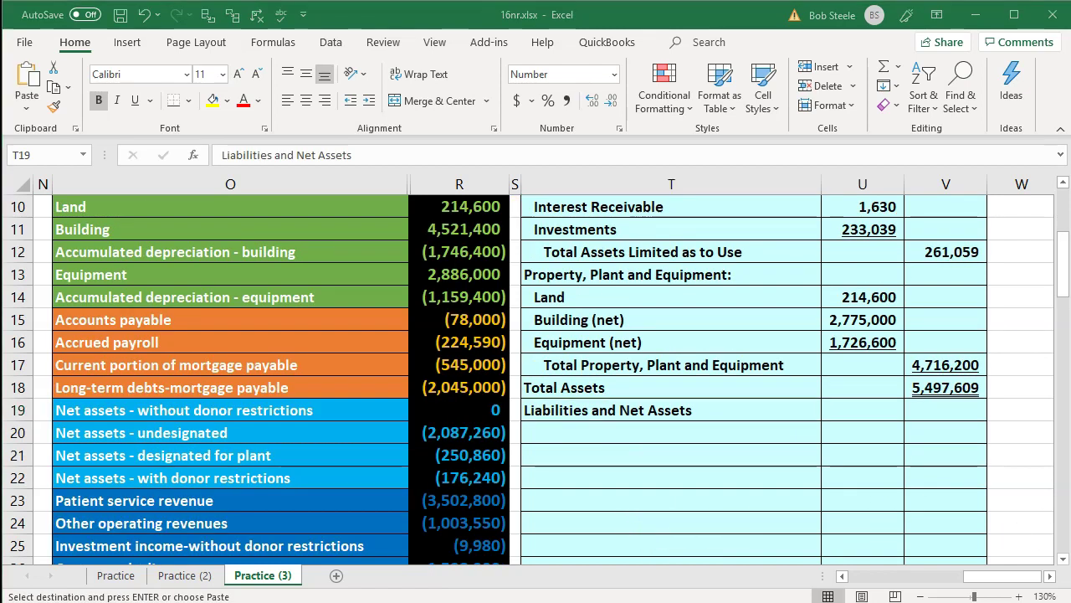
click(612, 433)
key(ctrl+v)
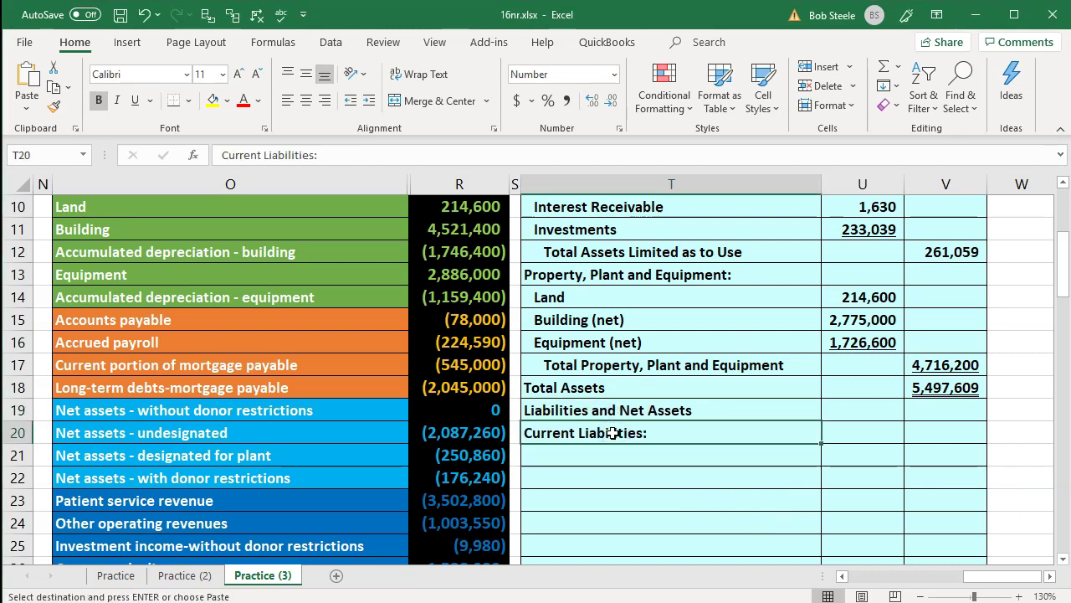
key(Down)
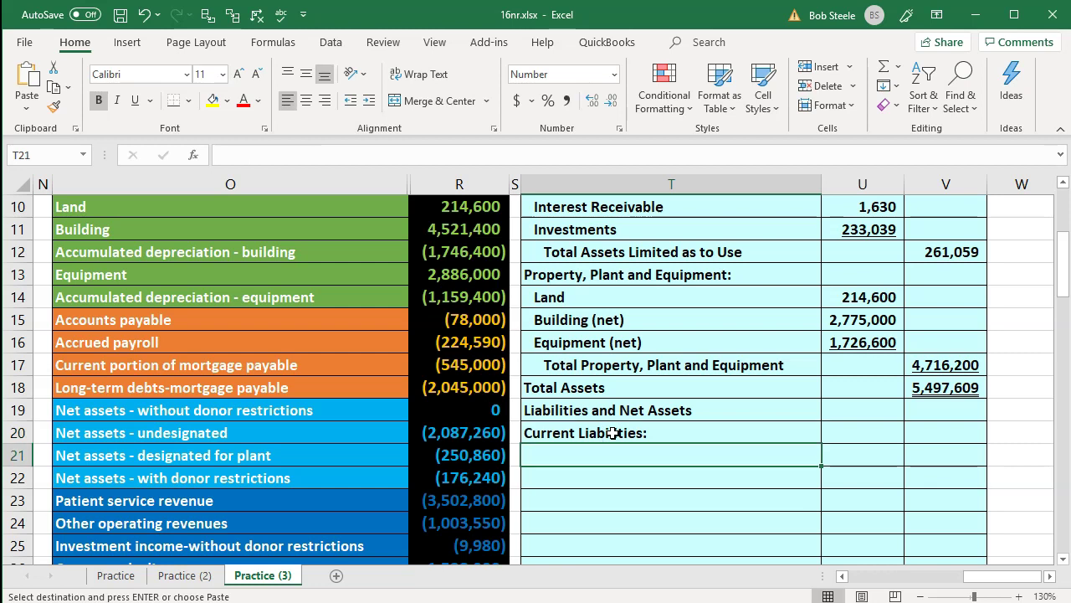
Step: Link T21:T23 to Accounts payable, Accrued payroll and Current portion of mortgage payable names
text(=)
key(Left)
key(Left)
key(Left)
key(Up)
key(Up)
key(Up)
key(Up)
key(Up)
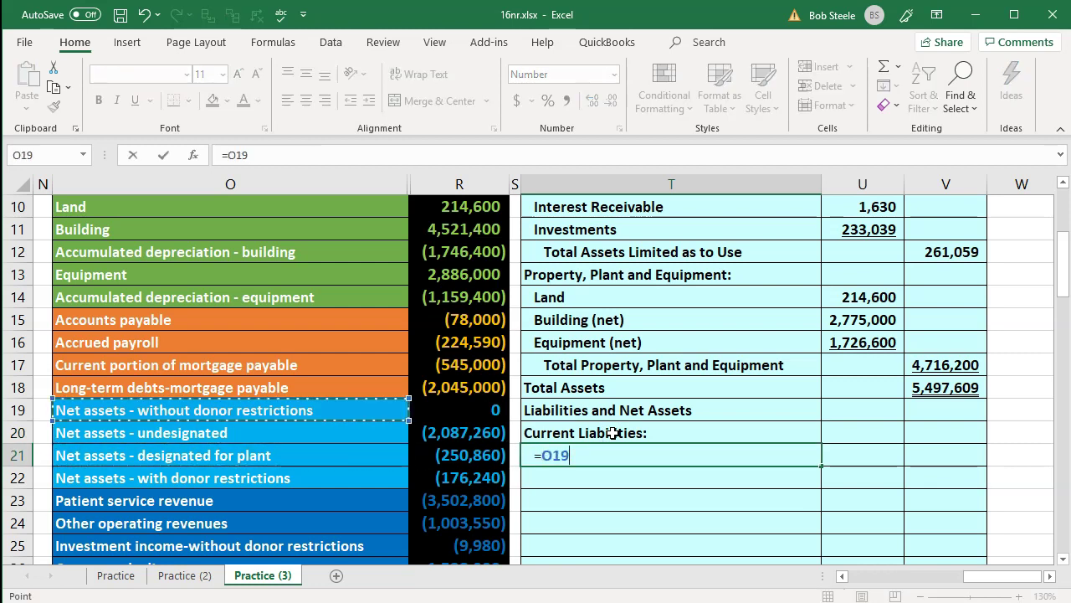
key(Return)
text(=)
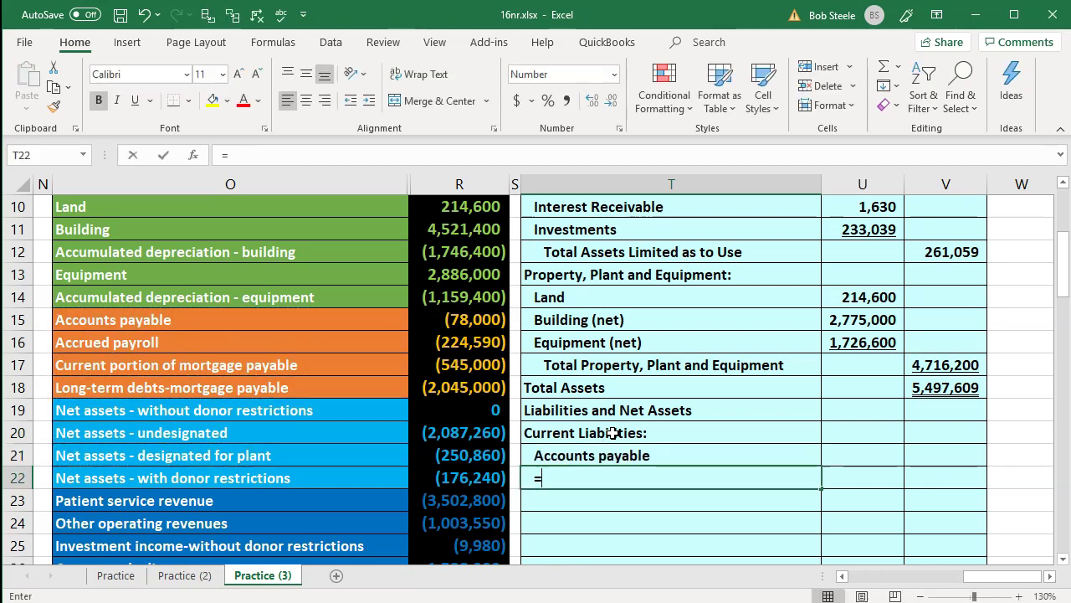
key(Left)
key(Left)
key(Left)
key(Up)
key(Up)
key(Up)
key(Up)
key(Up)
key(Up)
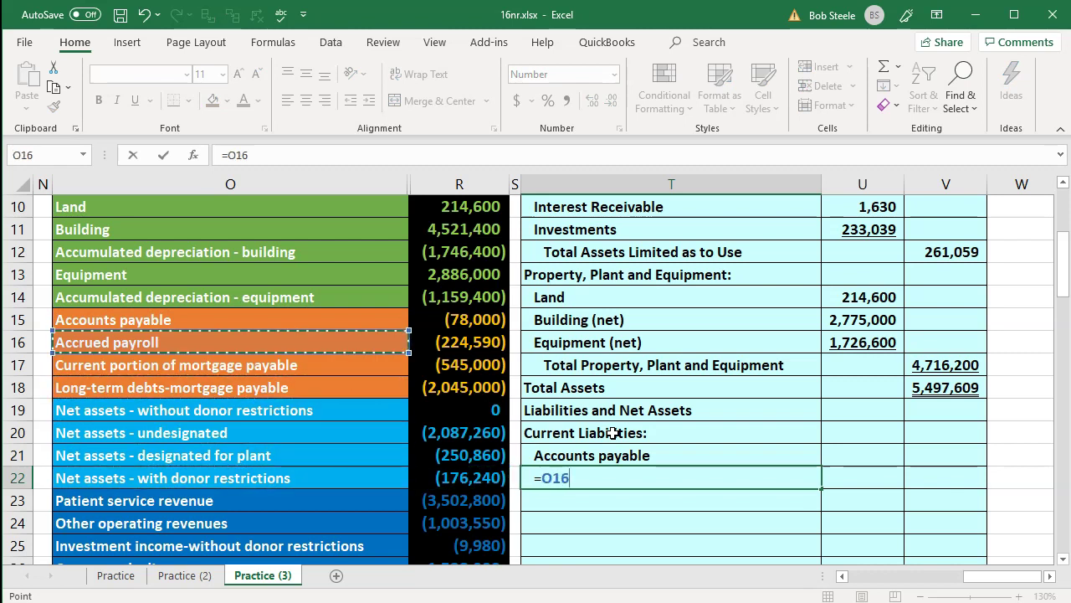
key(Return)
text(=)
key(Left)
key(Left)
key(Up)
key(Up)
key(Up)
key(Up)
key(Up)
key(Up)
key(Left)
key(Return)
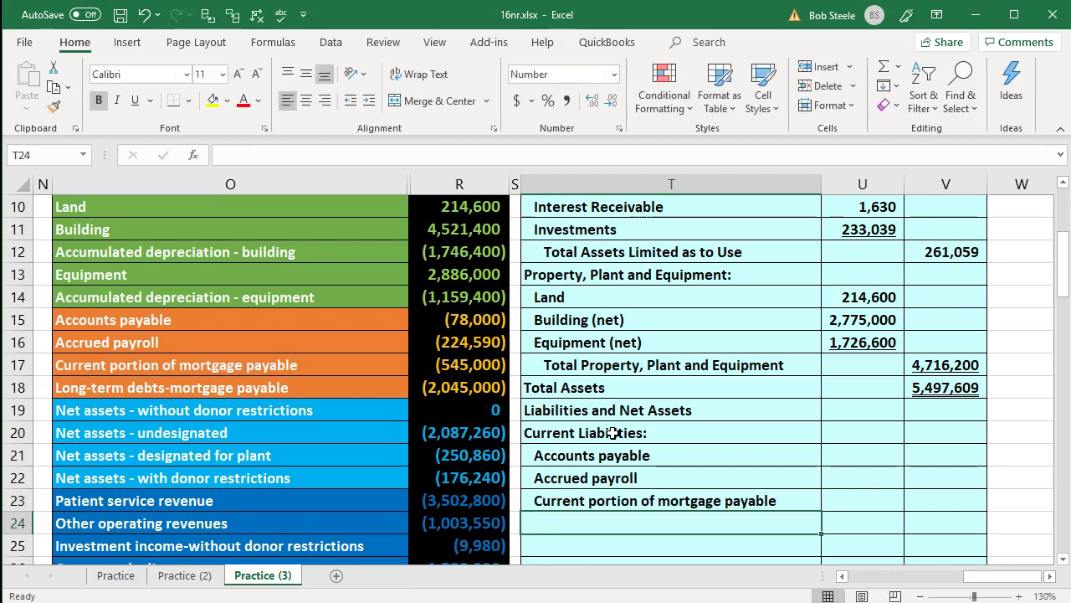
key(Right)
key(Up)
key(Up)
key(Up)
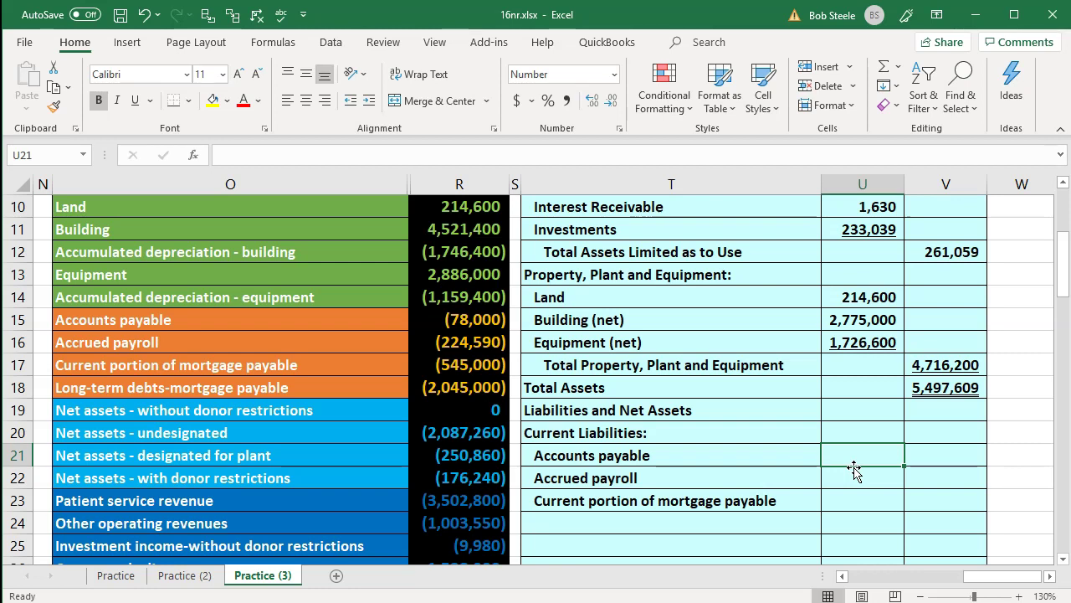
Step: Enter =-R15, =-R16, =-R17 in U21:U23 giving 78,000, 224,590 and 545,000
text(-)
key(Left)
key(Left)
key(Left)
key(Up)
key(Up)
key(Up)
key(Up)
key(Up)
key(Up)
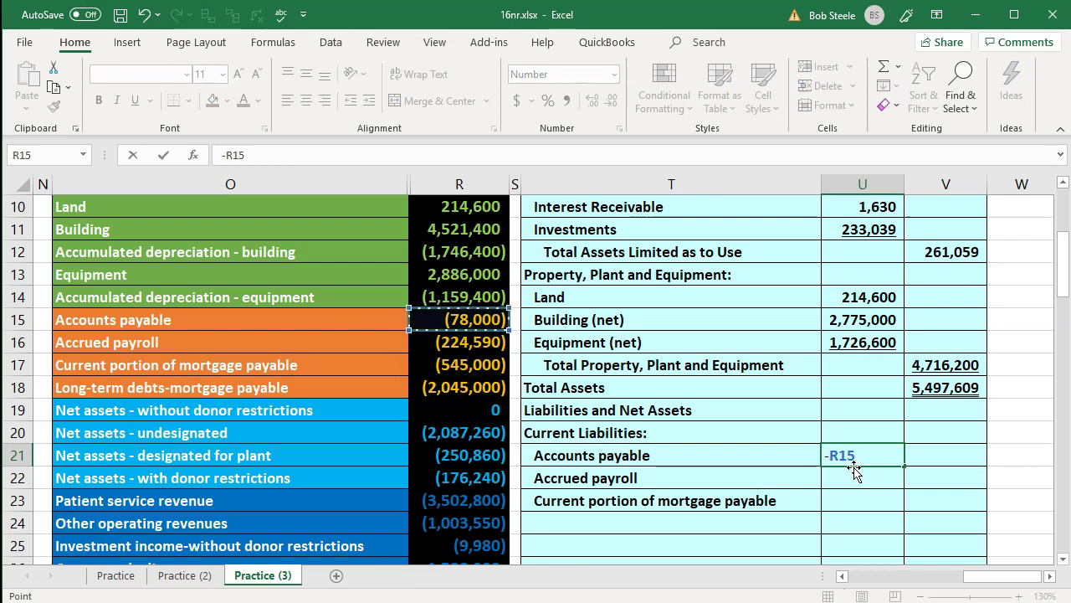
key(Return)
text(-)
key(Left)
key(Left)
key(Left)
key(Up)
key(Up)
key(Up)
key(Up)
key(Up)
key(Up)
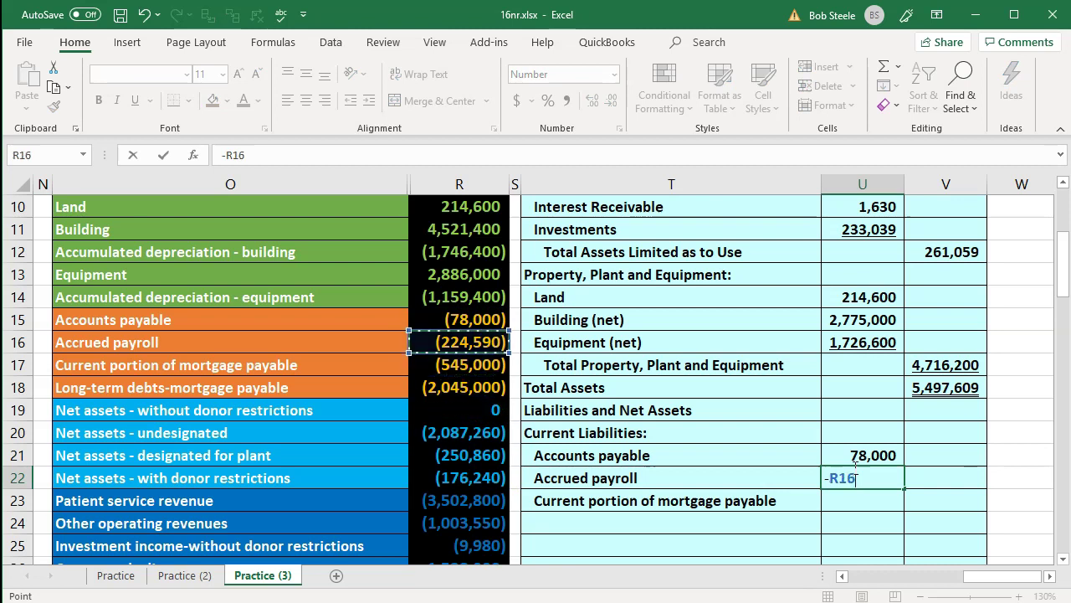
key(Return)
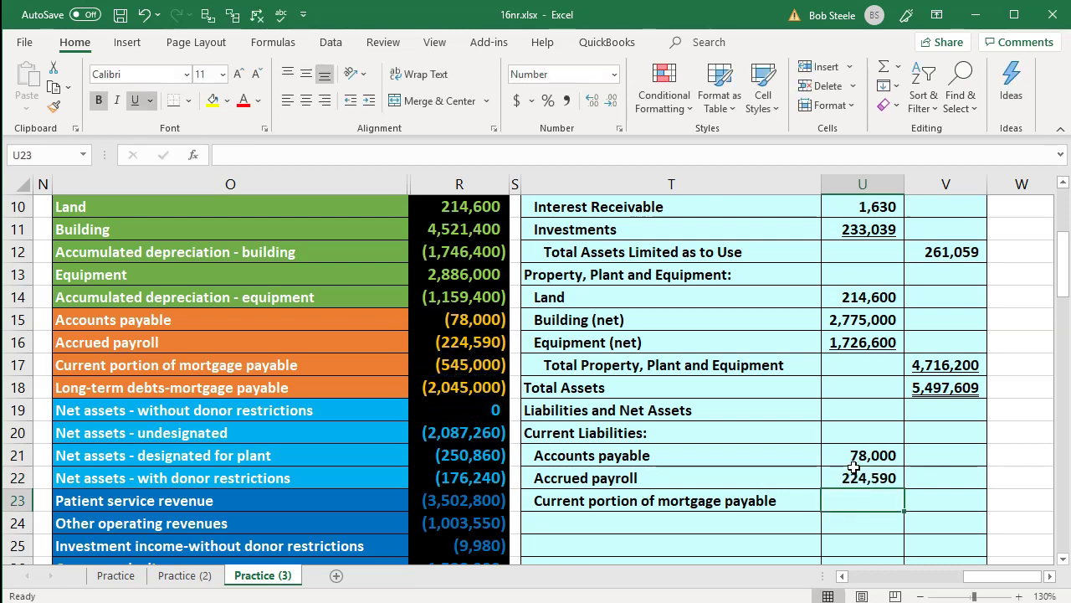
text(-)
key(Left)
key(Left)
key(Up)
key(Up)
key(Up)
key(Up)
key(Up)
key(Left)
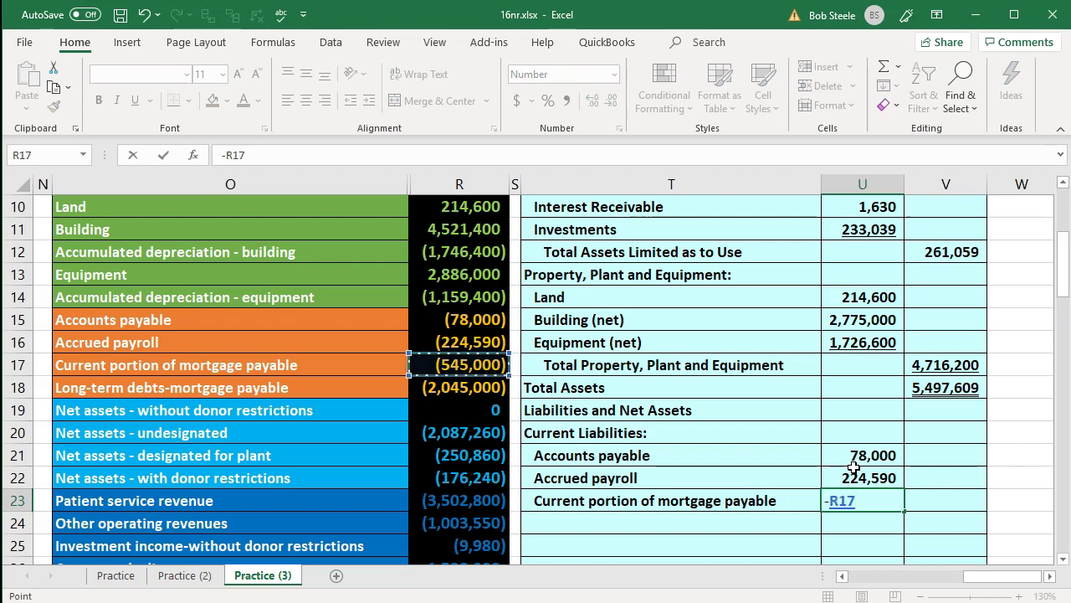
key(Return)
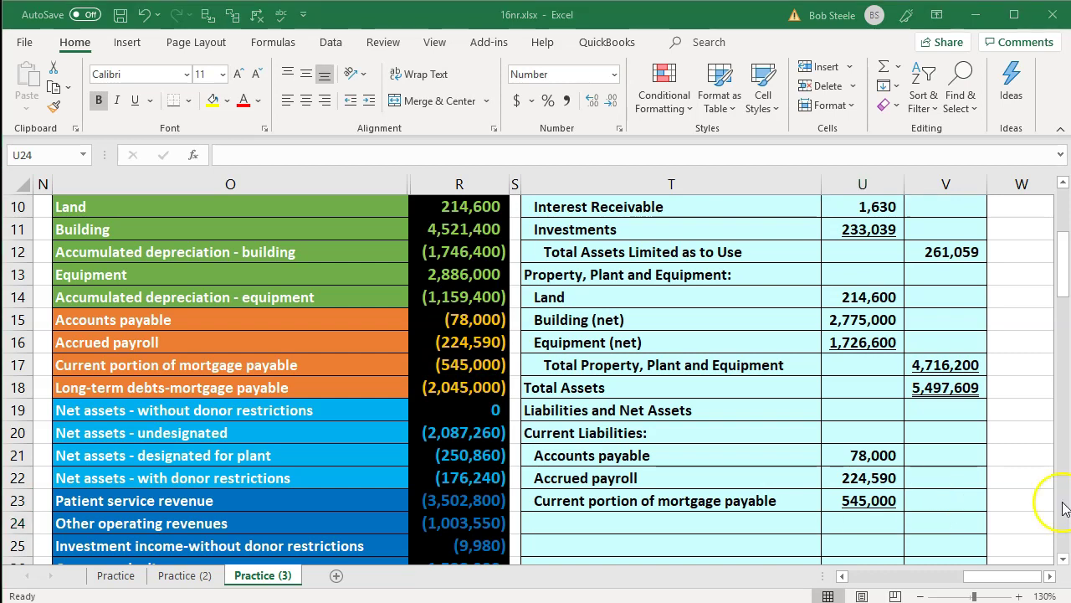
scroll(929, 486, down, 1)
click(936, 454)
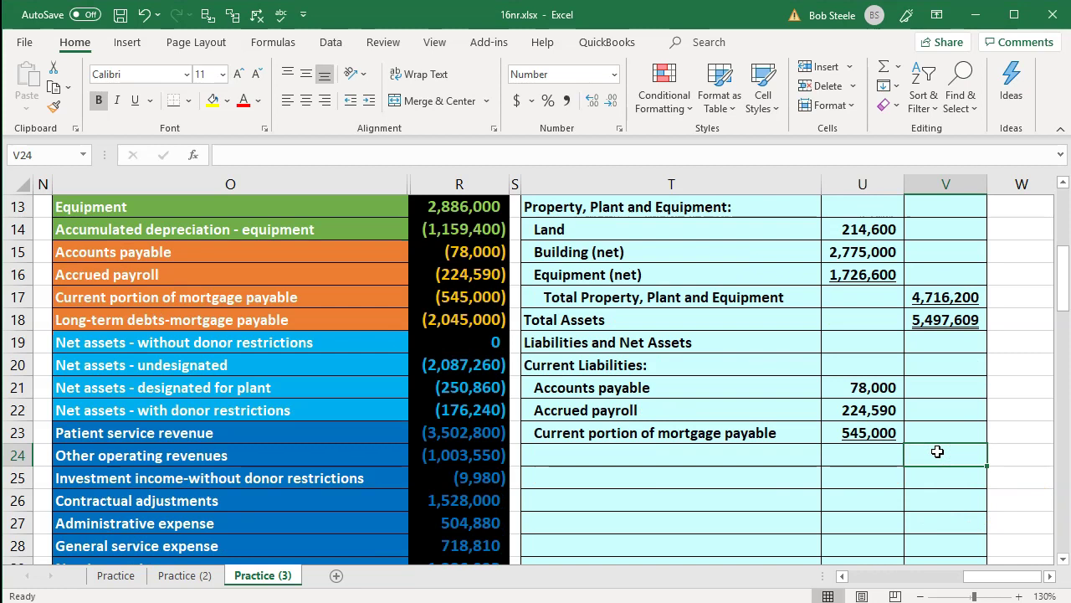
Step: Enter =SUM(U21:U23) in V24 for current liabilities of 847,590
text(=sum()
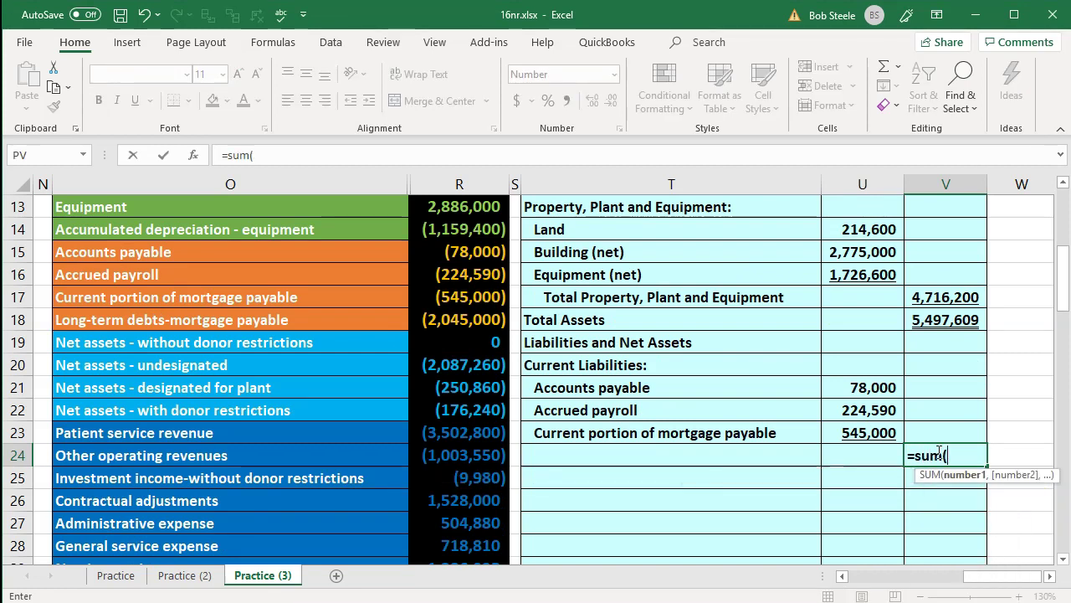
key(Left)
key(Up)
key(shift+Up)
key(shift+Up)
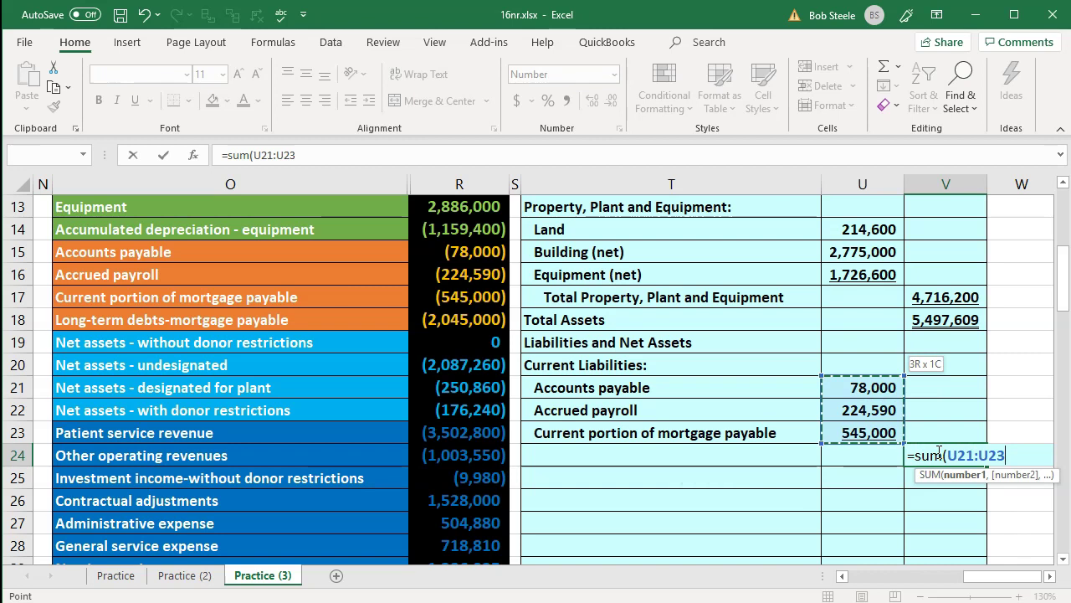
text())
key(Return)
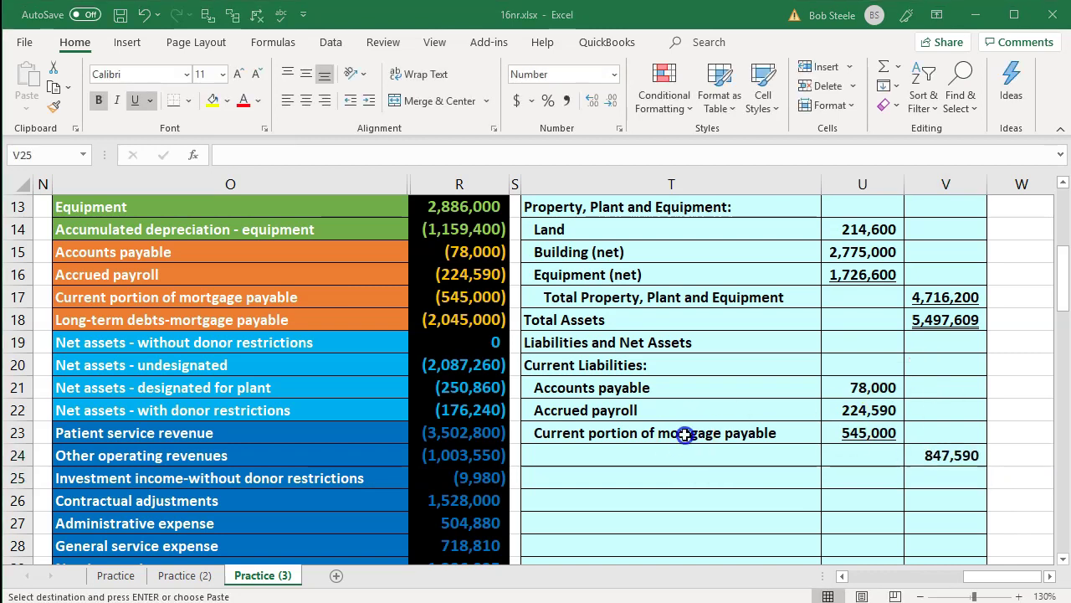
Step: Paste the Total Current Liabilities label in T24 and the linked Long-term debts-mortgage payable label in T25
click(648, 452)
key(ctrl+v)
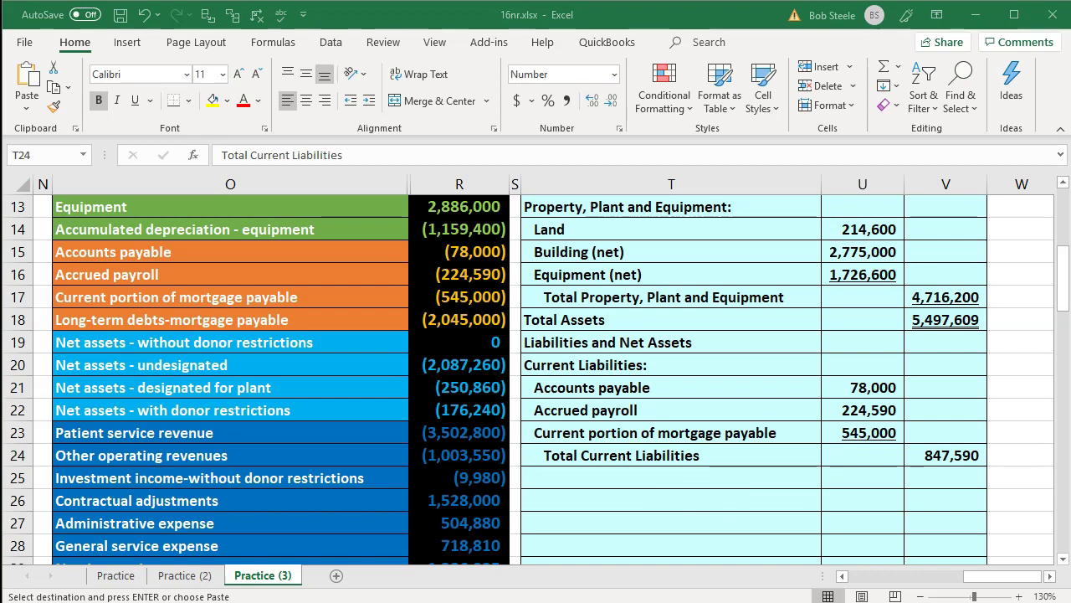
click(617, 476)
key(ctrl+v)
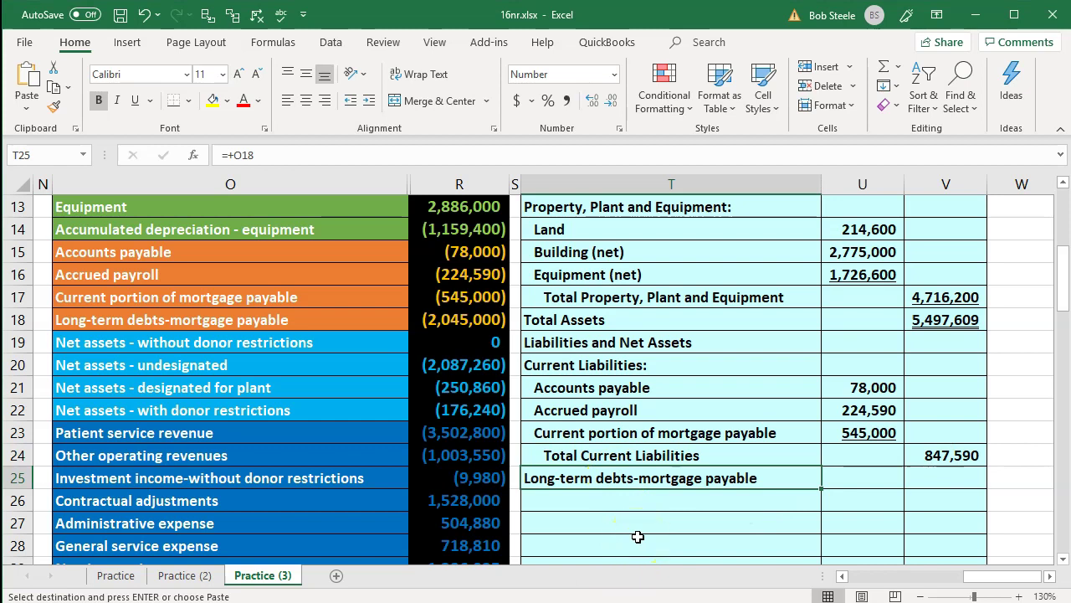
Step: Enter =-R18 in V25 so the long-term mortgage payable shows 2,045,000
key(Right)
key(Right)
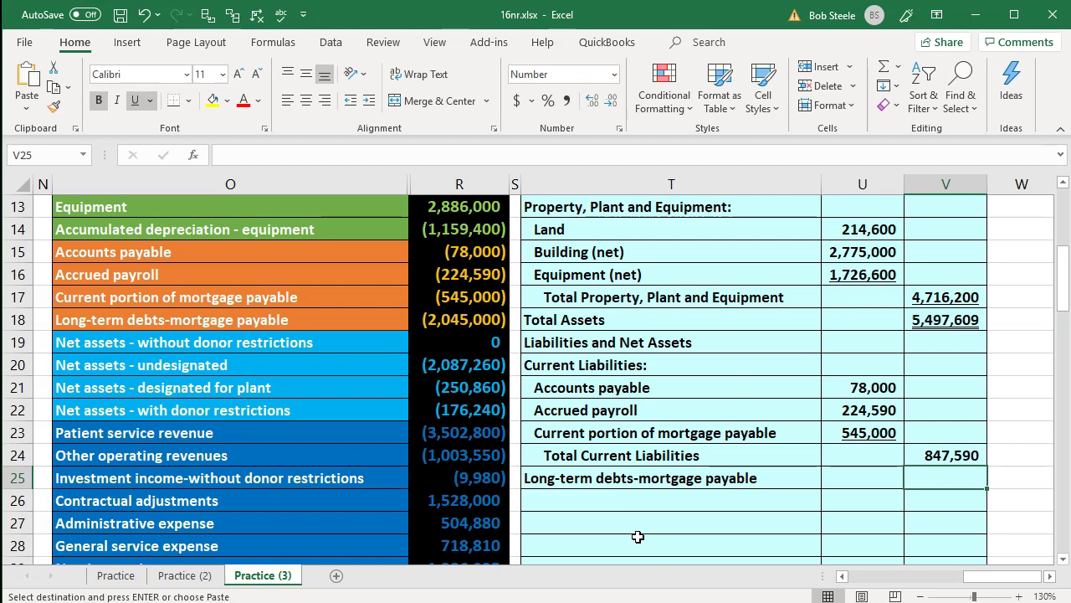
text(-)
key(Left)
key(Left)
key(Left)
key(Left)
key(Up)
key(Up)
key(Up)
key(Up)
key(Up)
key(Up)
key(Up)
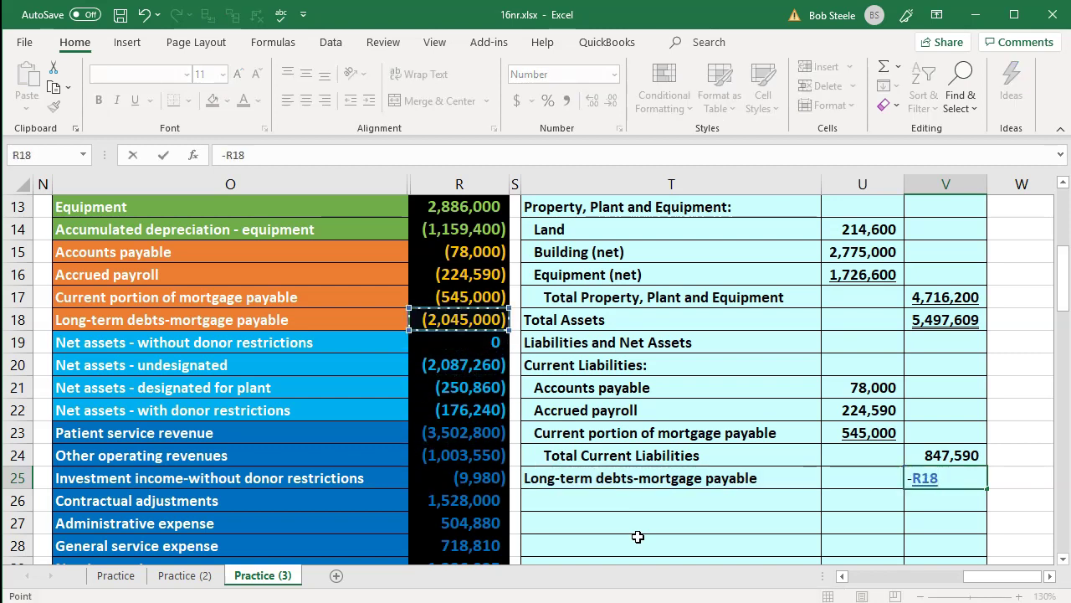
key(Return)
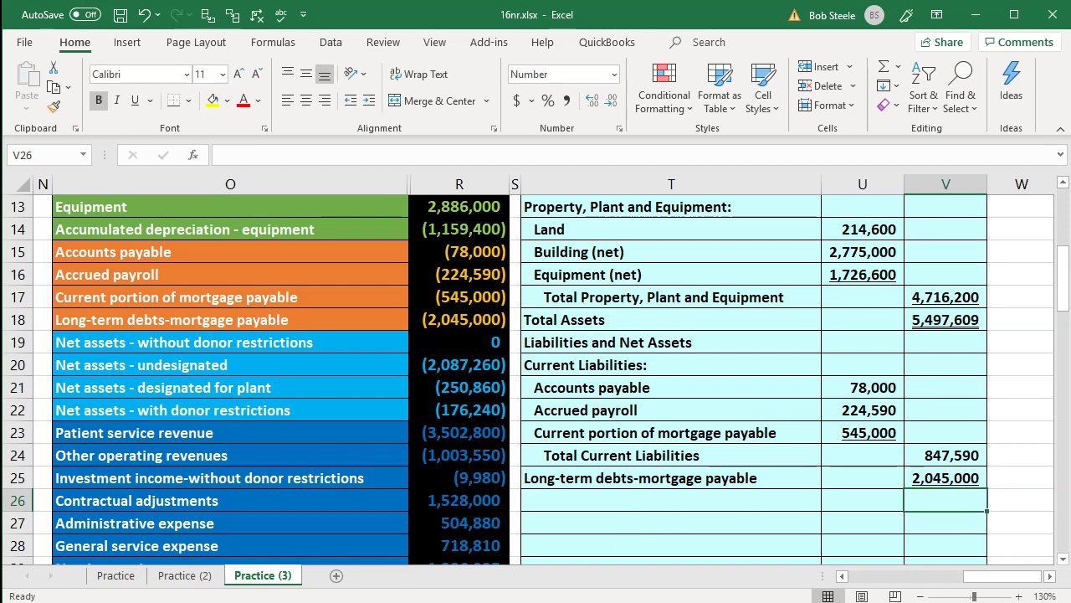
Step: Add the Total Liabilities label in T26
key(ctrl+c)
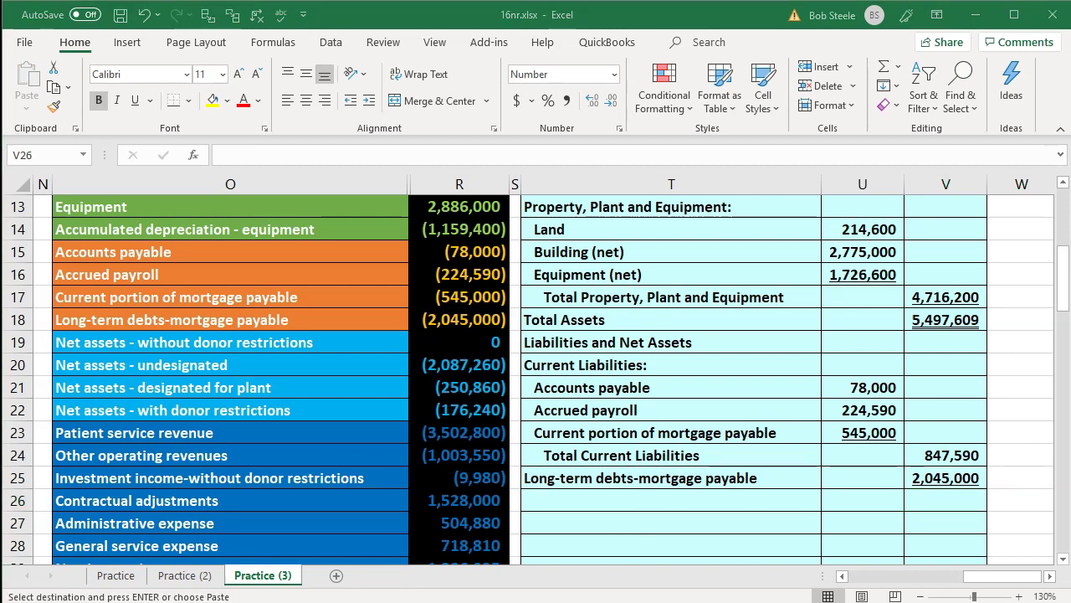
click(673, 499)
key(Right)
key(Right)
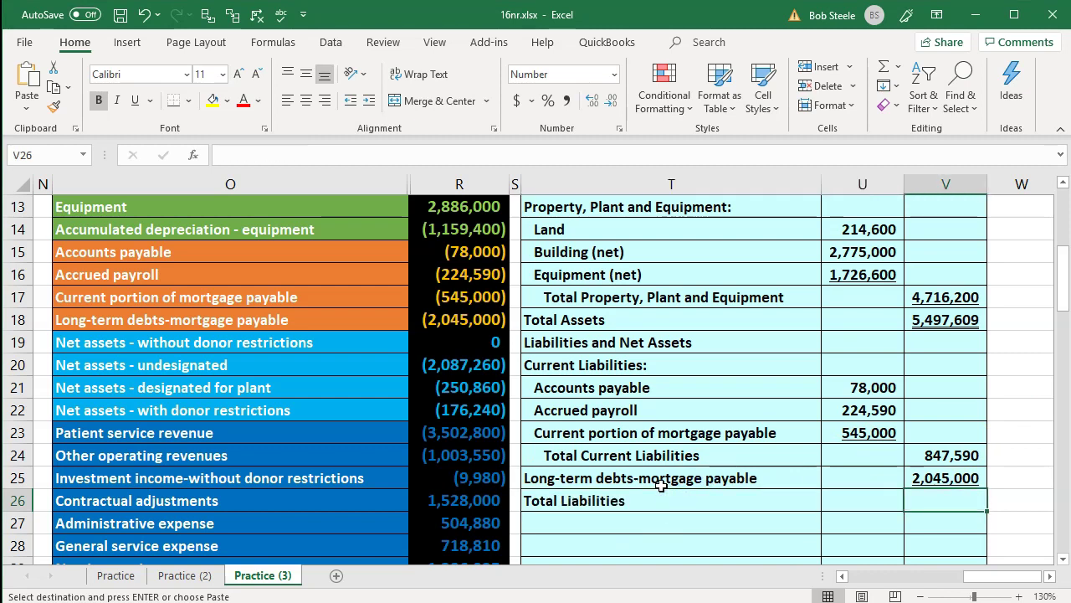
Step: Total the liabilities in V26 with =SUM(V24:V25), giving 2,892,590
text(=sum)
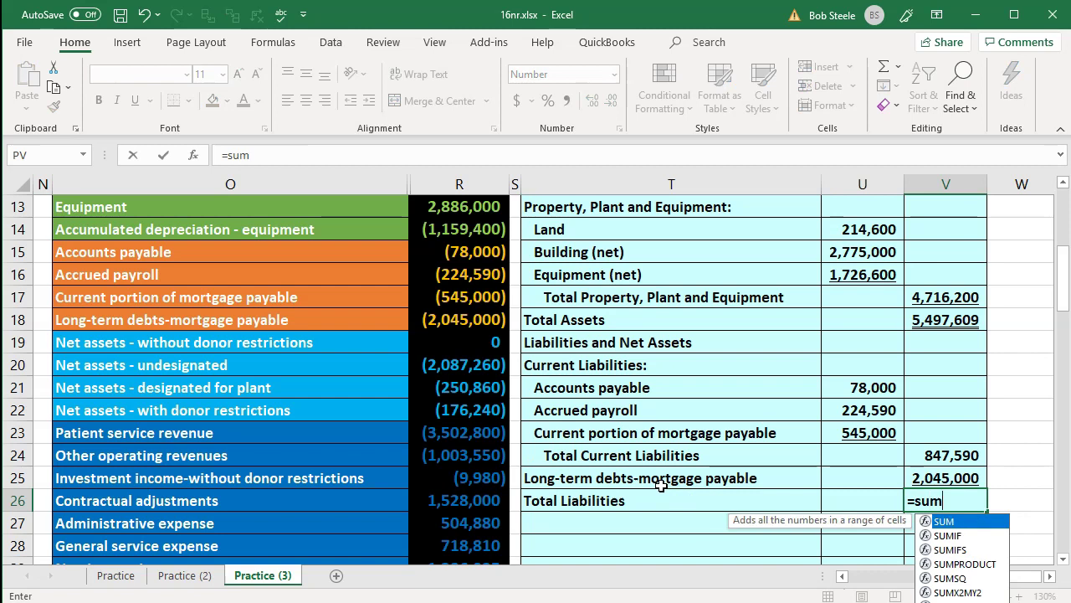
text(()
key(Up)
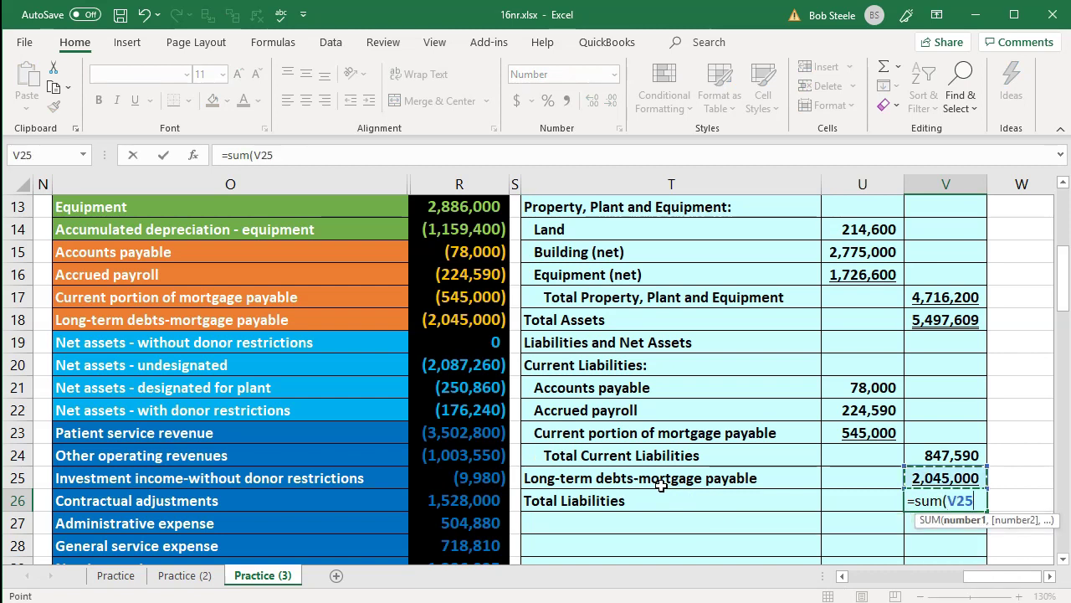
key(shift+Up)
key(Return)
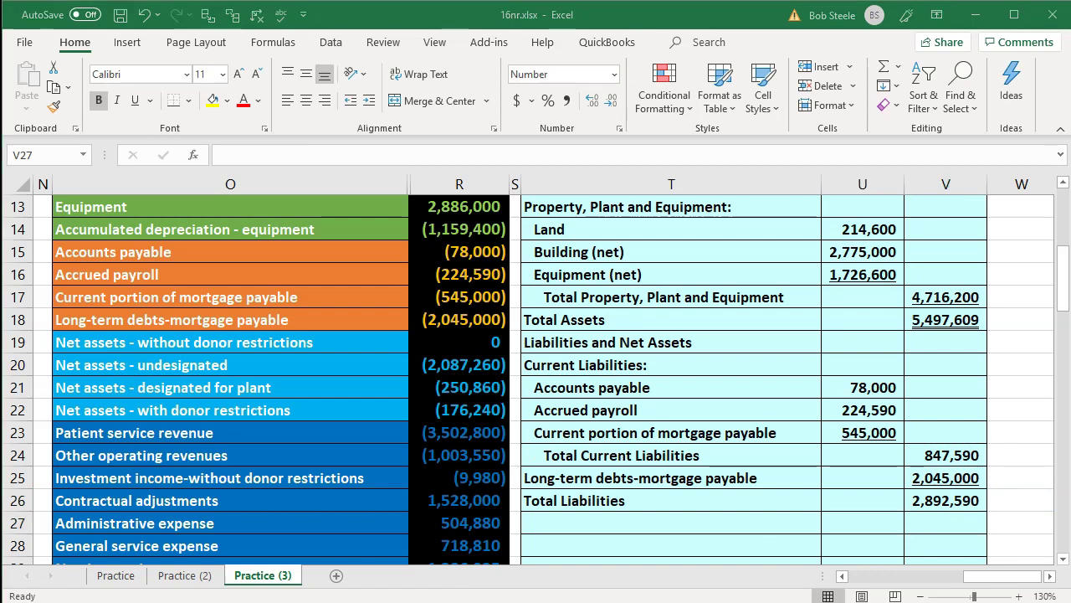
Step: Add a 'Net Assets:' heading in T27, then select R19:R30 to review the trial balance amounts
key(ctrl+c)
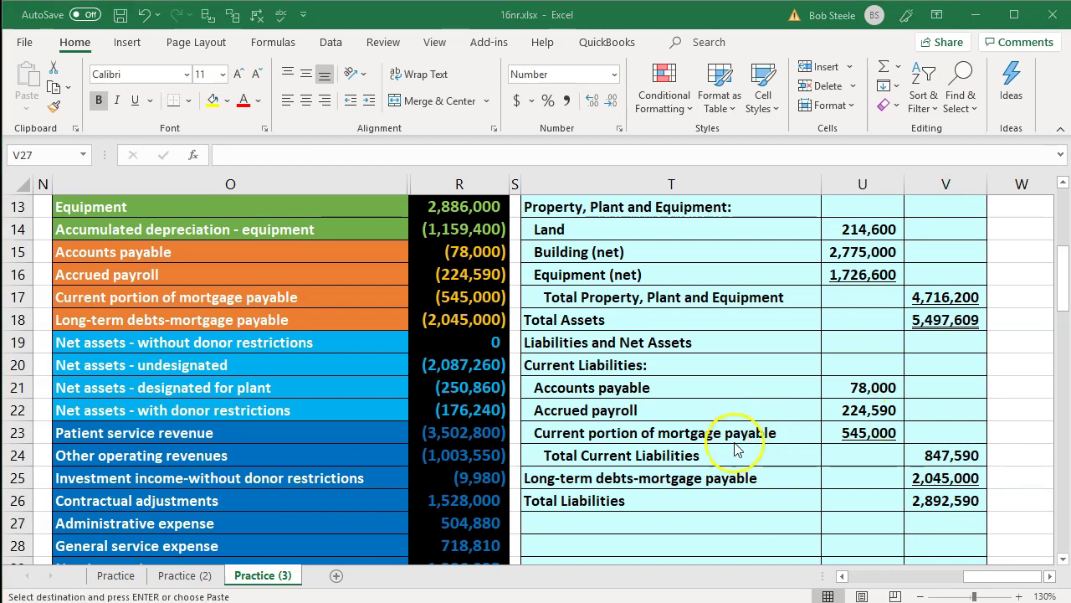
click(616, 524)
text(Net Assets:)
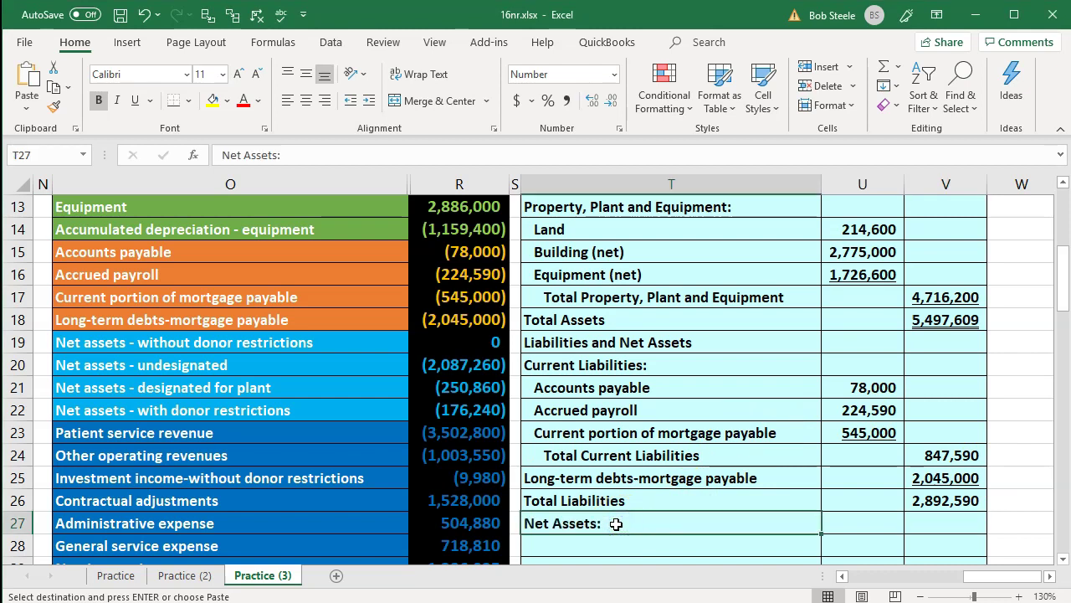
scroll(616, 524, down, 1)
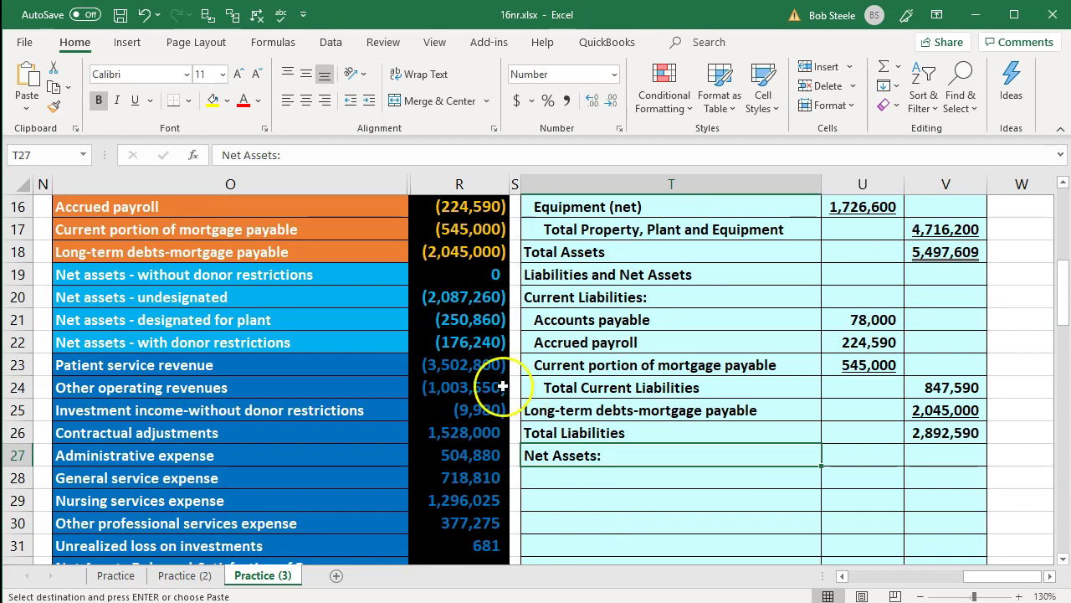
click(462, 277)
drag(462, 276, 452, 497)
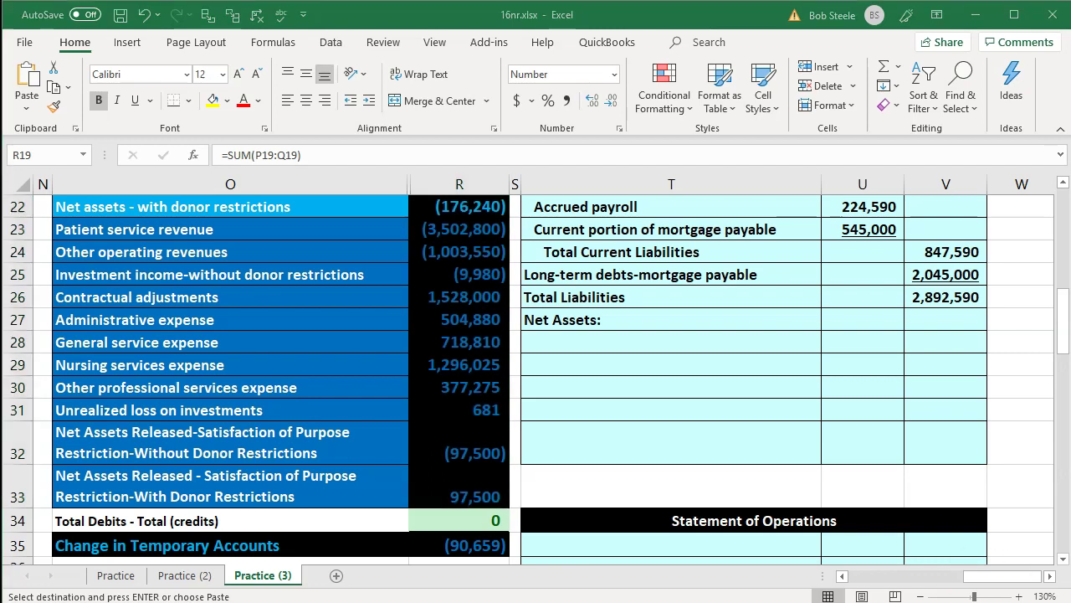
Step: Paste the three net asset category labels into T28:T30 and indent them
click(713, 343)
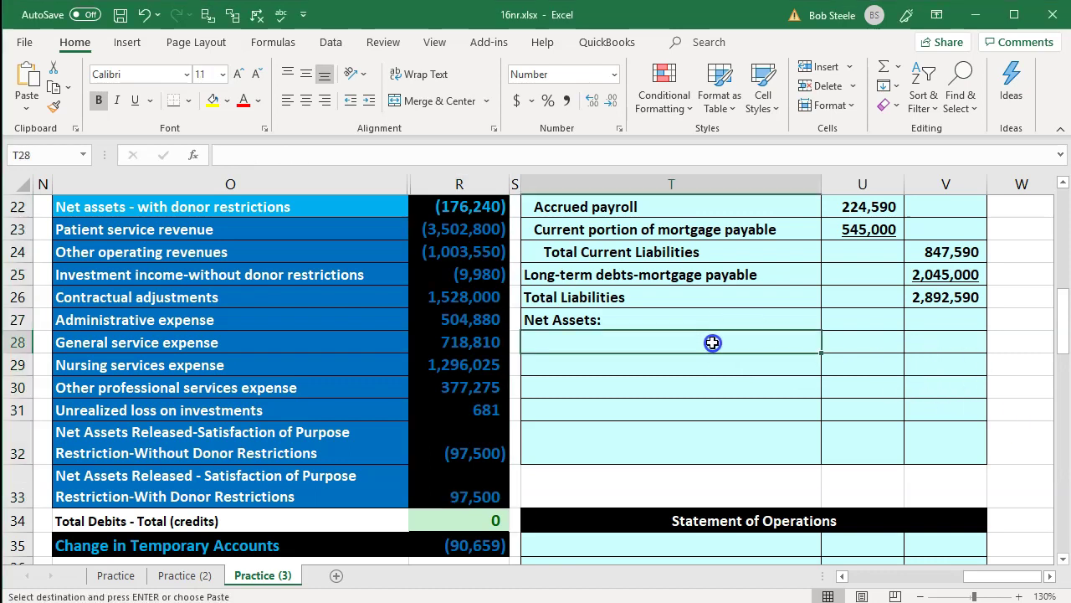
key(ctrl+v)
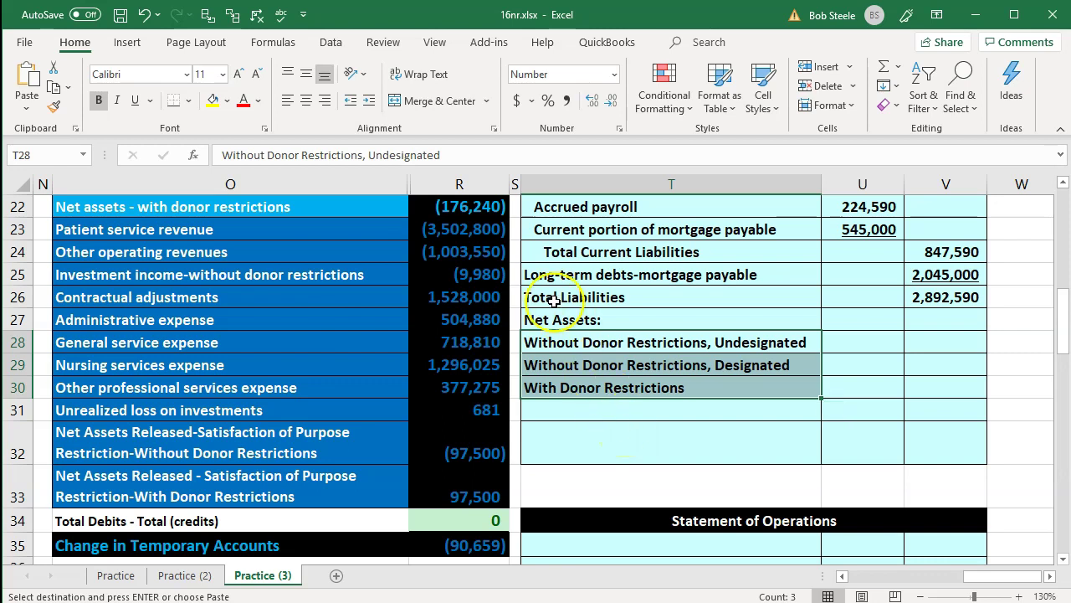
click(369, 100)
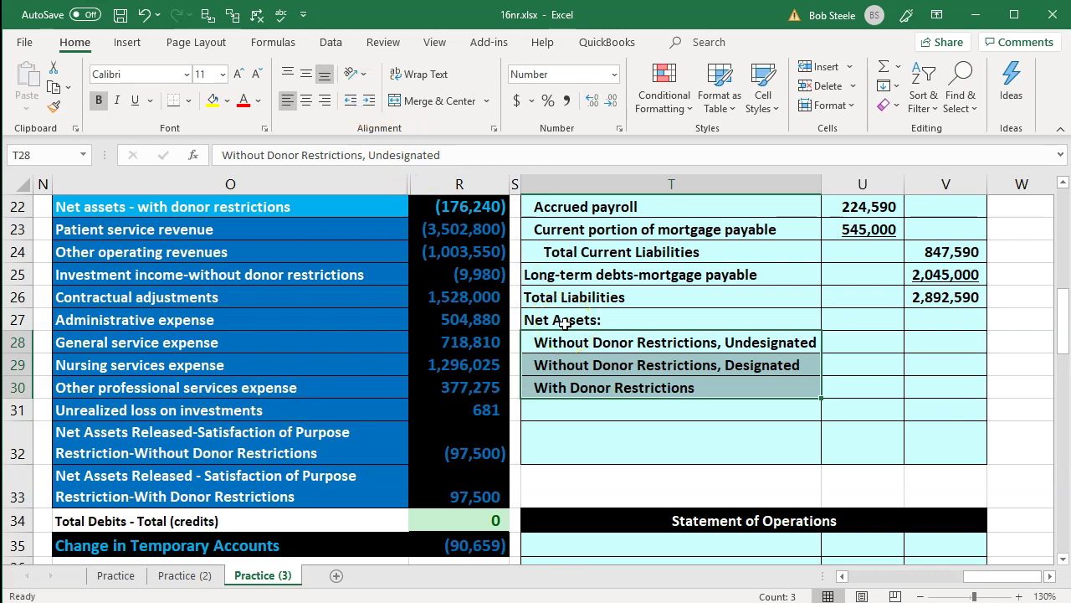
Step: Paste the 'Total Net Assets' label into T31
click(499, 321)
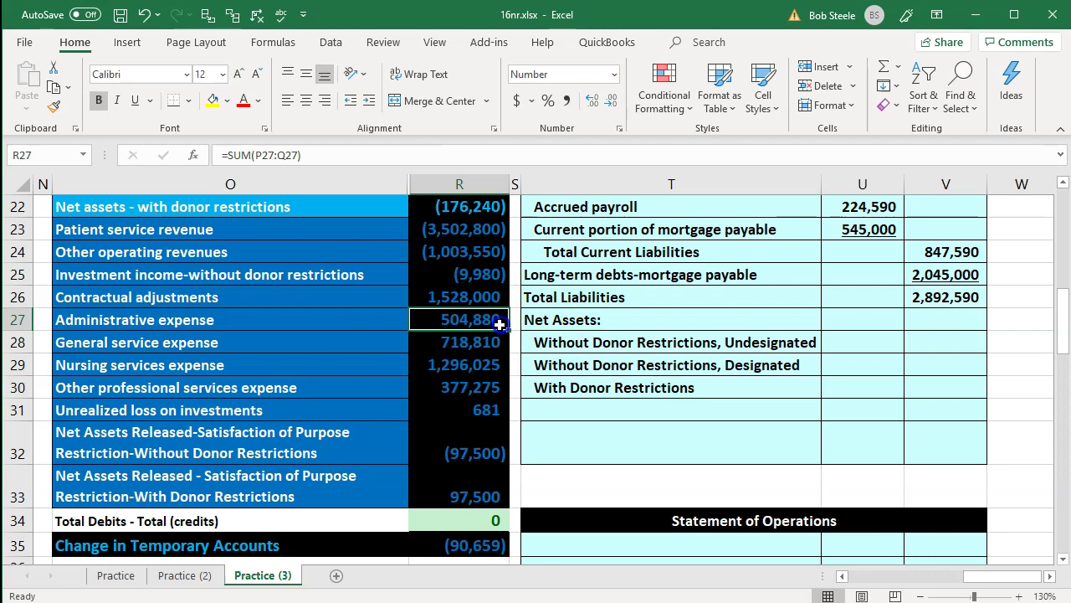
scroll(500, 323, up, 1)
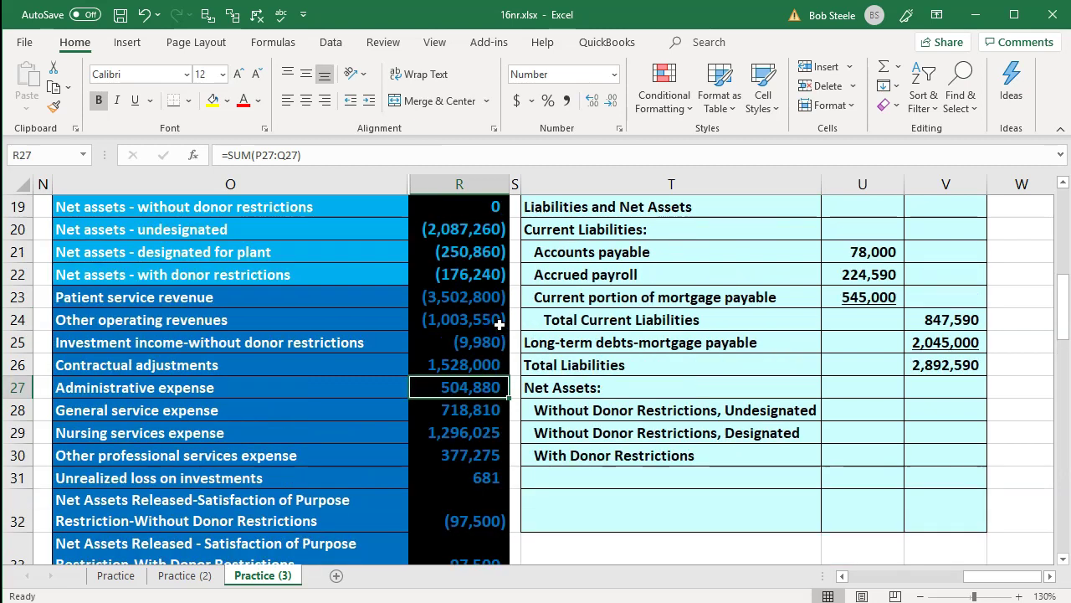
scroll(499, 324, down, 2)
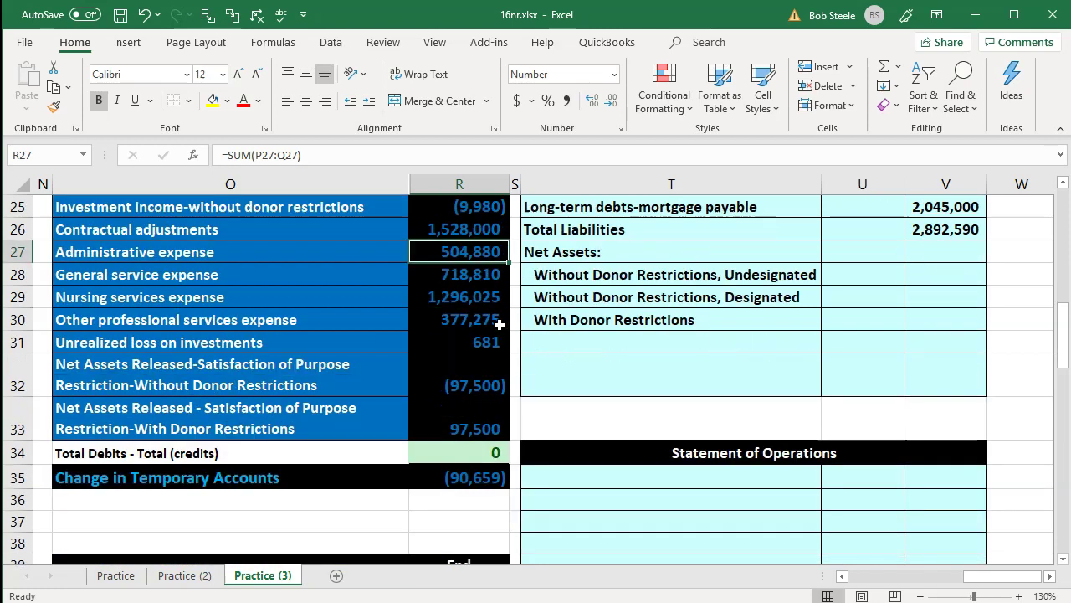
scroll(499, 324, up, 2)
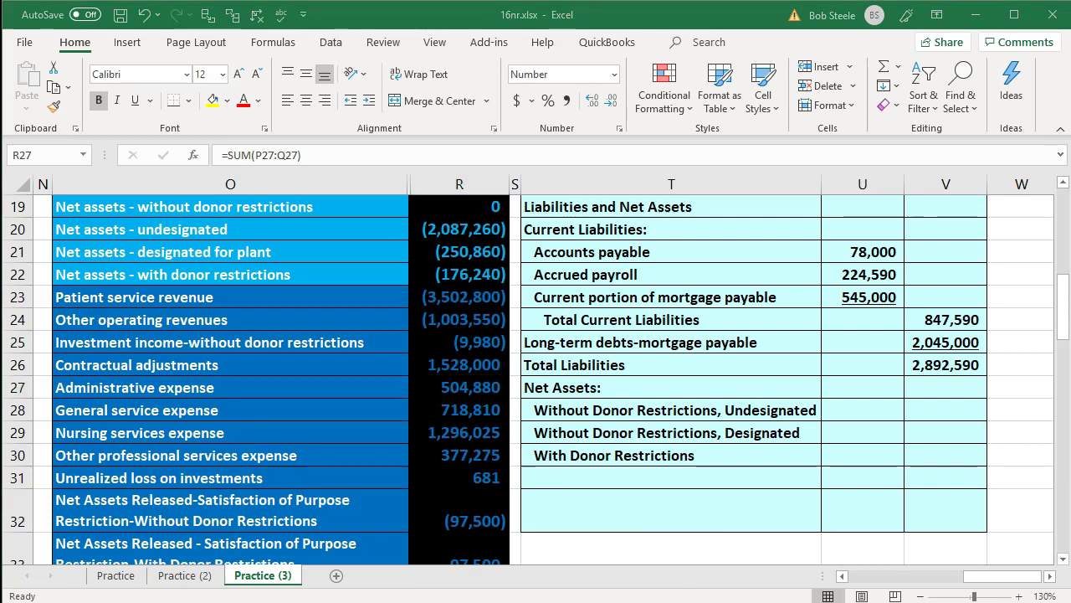
click(713, 474)
key(ctrl+v)
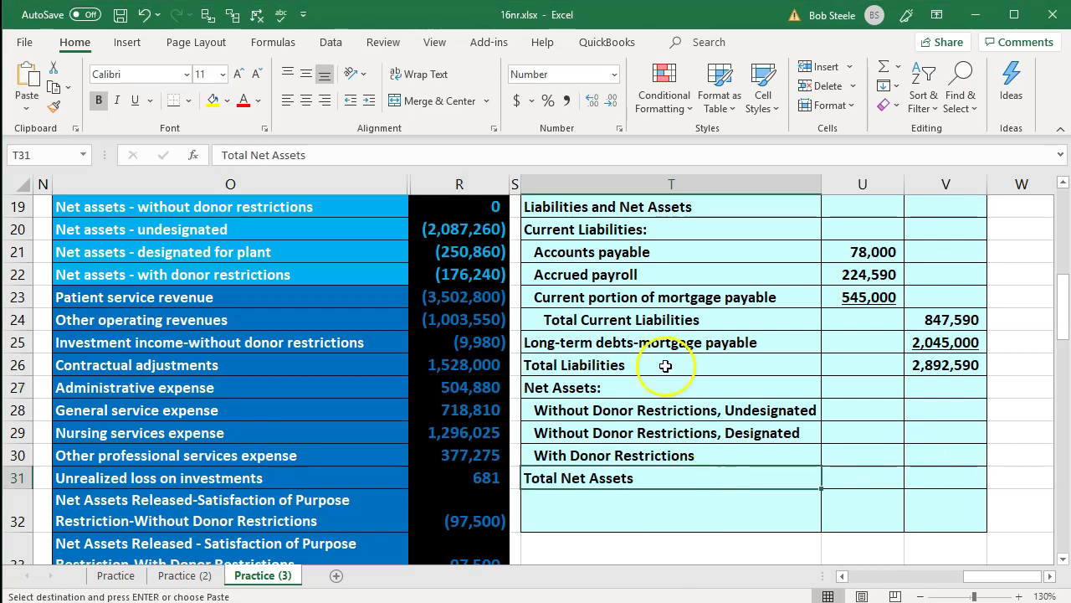
Step: Indent Total Net Assets two levels and enter =-SUM(R19:R33) in V31, giving 2,605,019
click(368, 101)
click(368, 101)
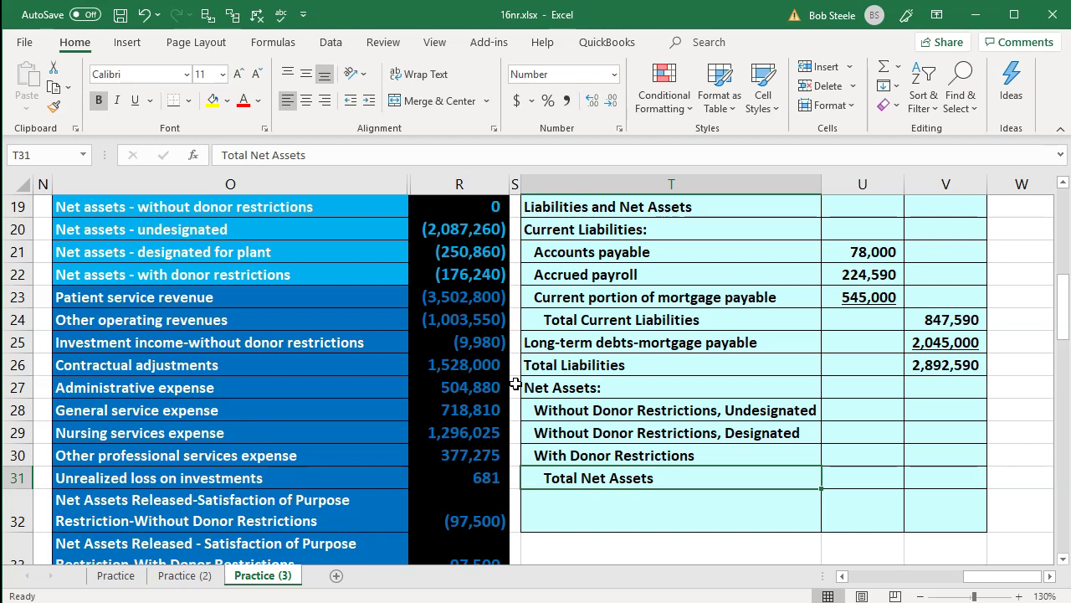
key(Right)
key(Right)
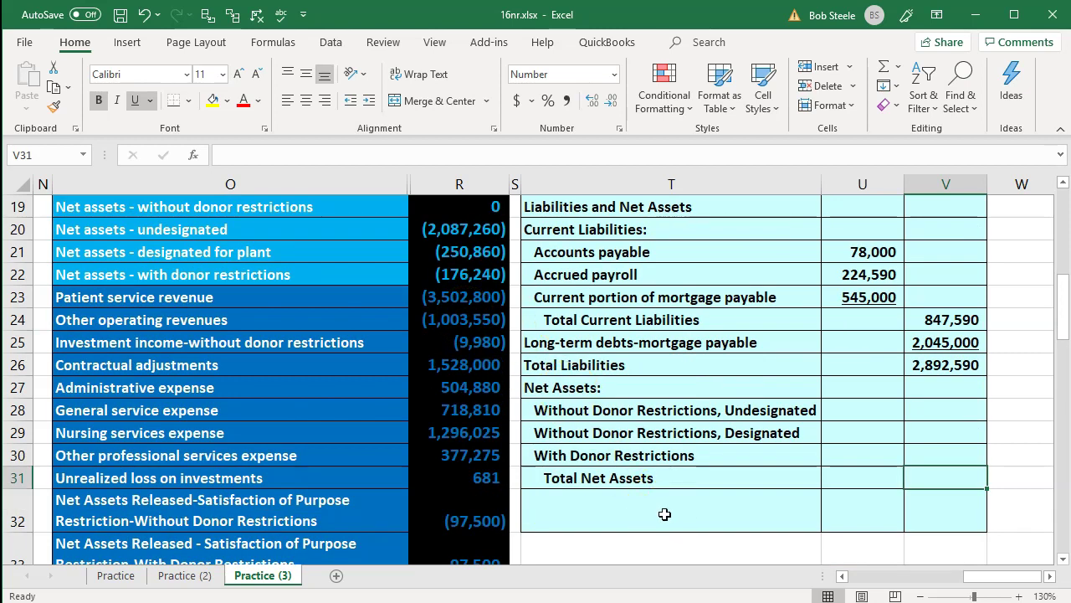
text(-sum()
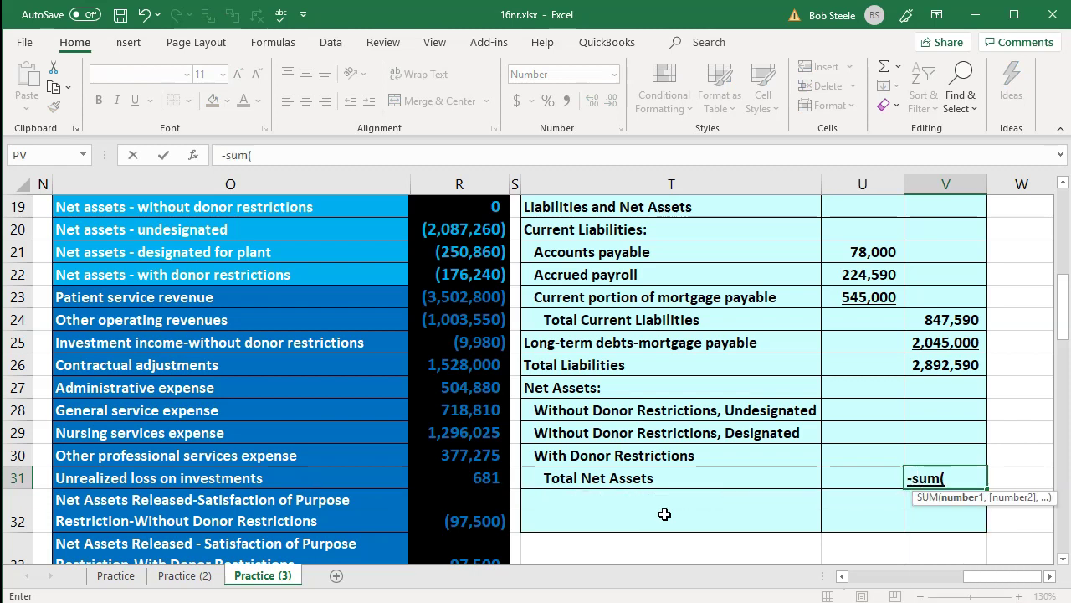
scroll(664, 514, up, 1)
drag(478, 272, 465, 519)
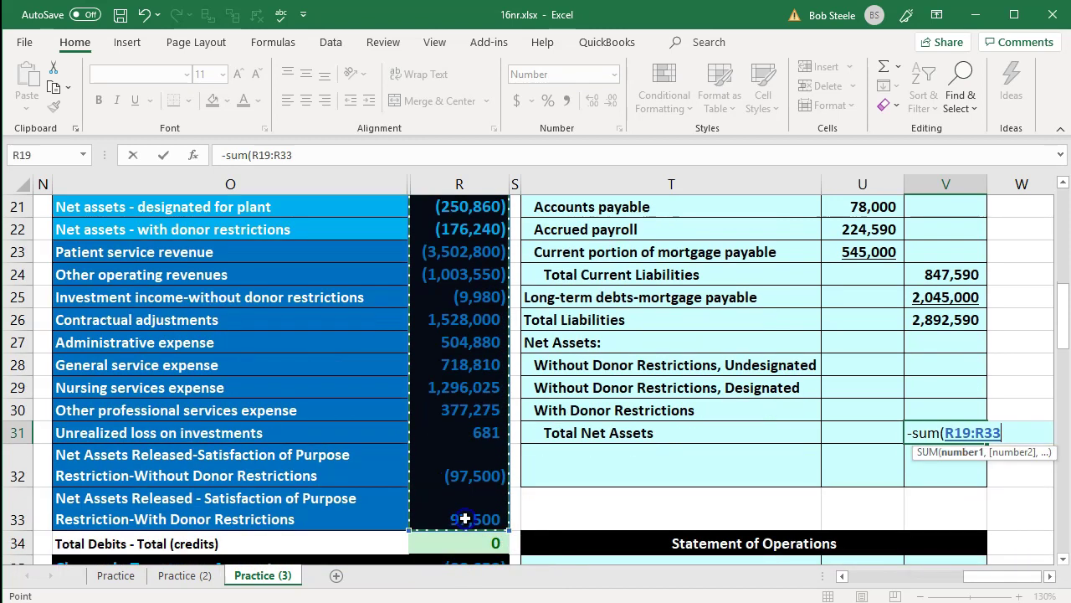
key(Return)
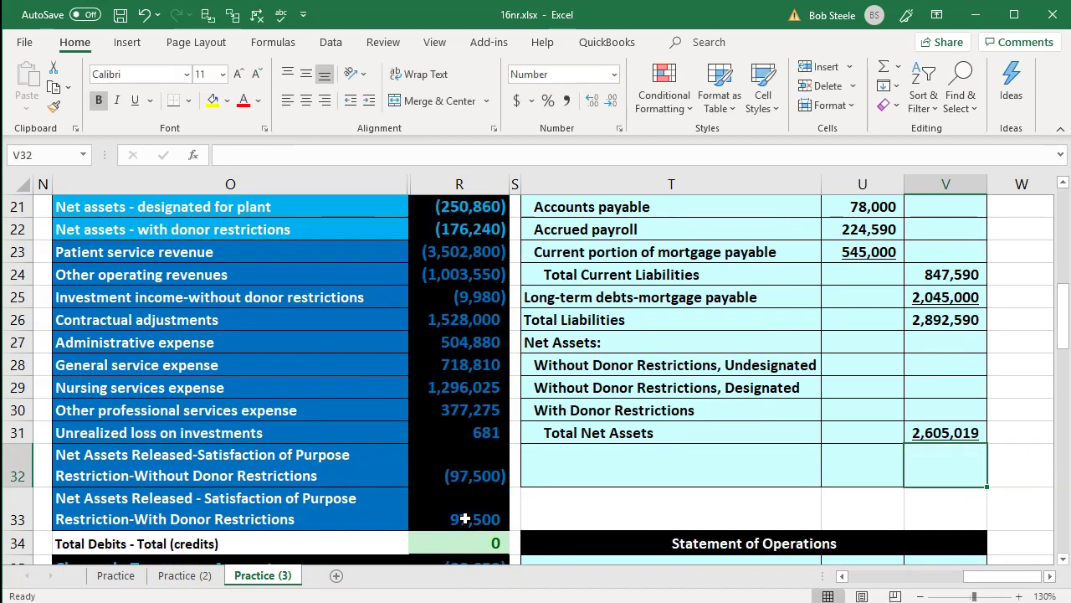
Step: Check the Total Net Assets formula, then paste 'Total Liabilities and Net Assets' into T32
scroll(465, 519, up, 1)
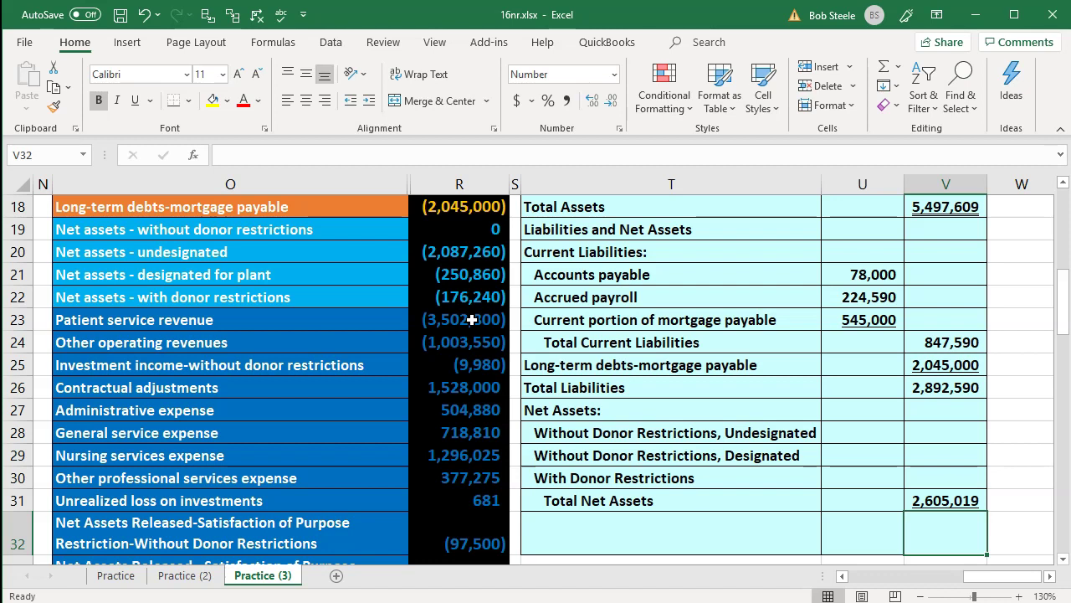
click(932, 500)
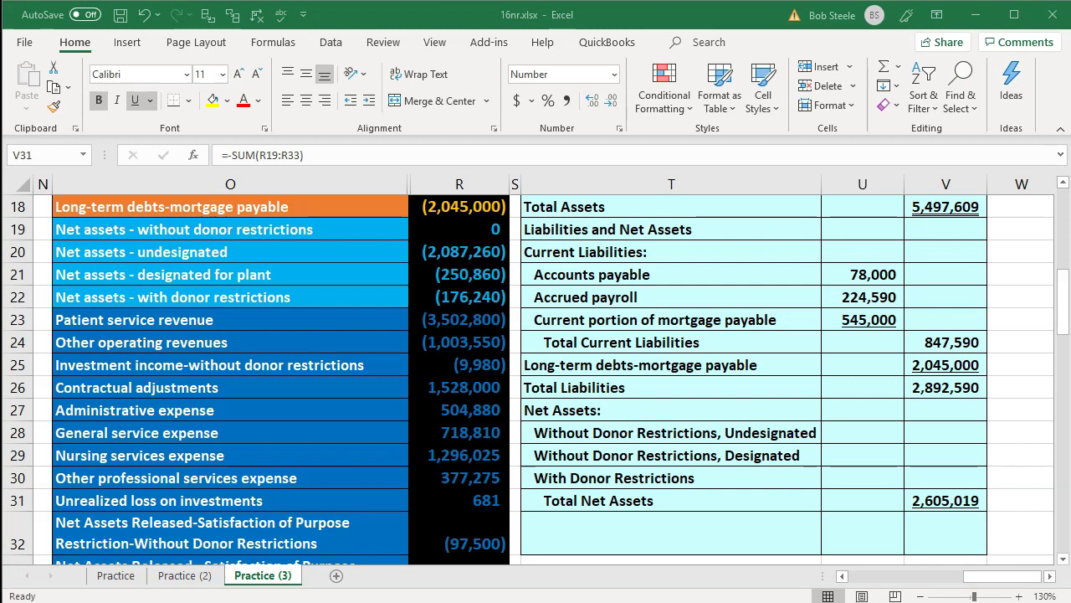
click(693, 531)
text(Total Liabilities and Net Assets)
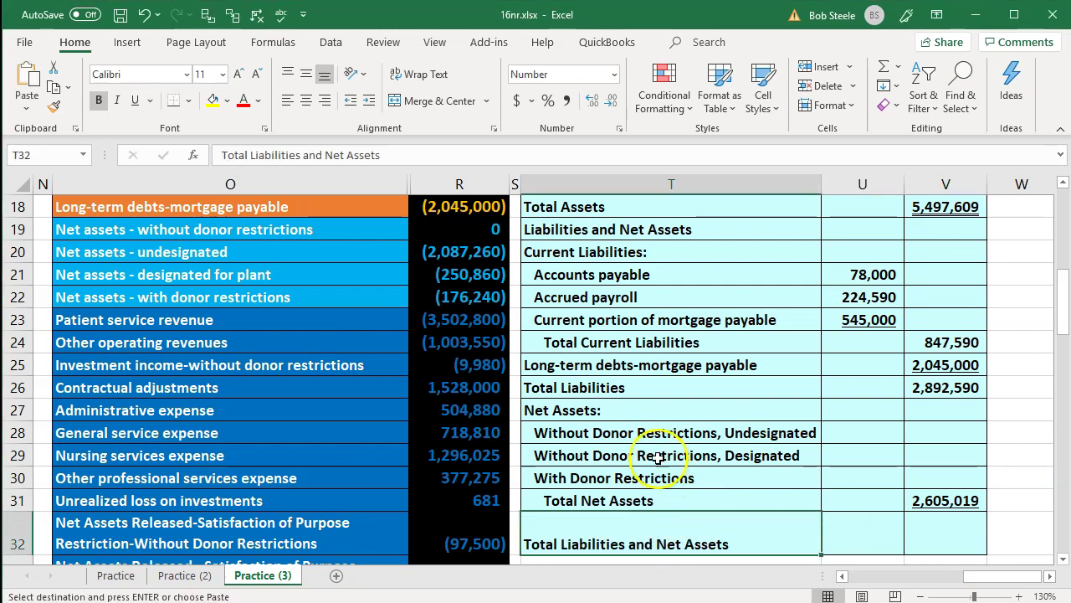
Step: Enter =SUM(V26:V31) in V32 for a Total Liabilities and Net Assets of 5,497,609
key(Right)
key(Right)
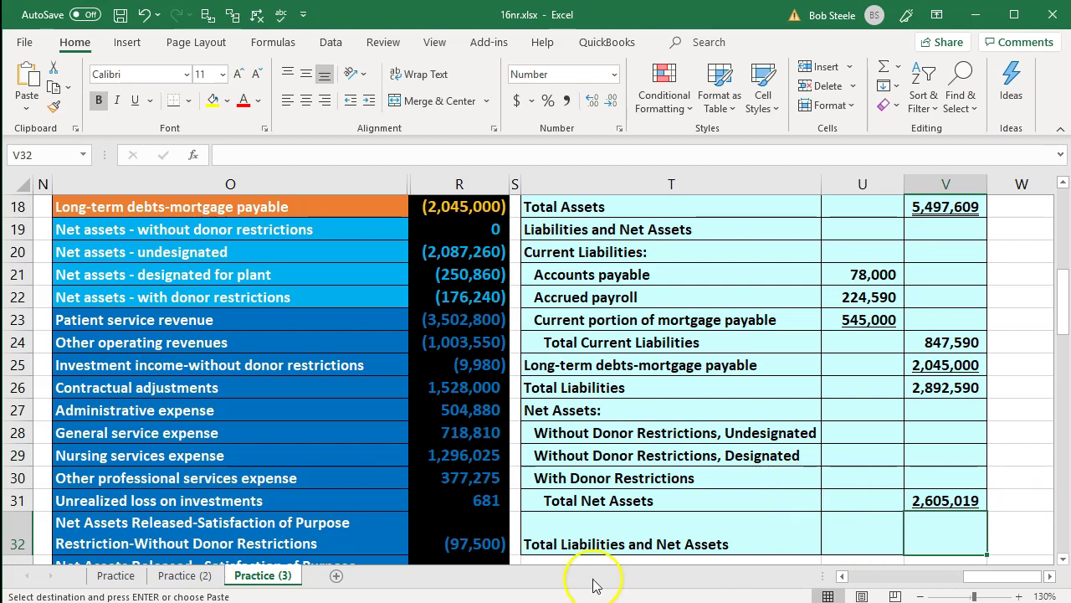
text(=)
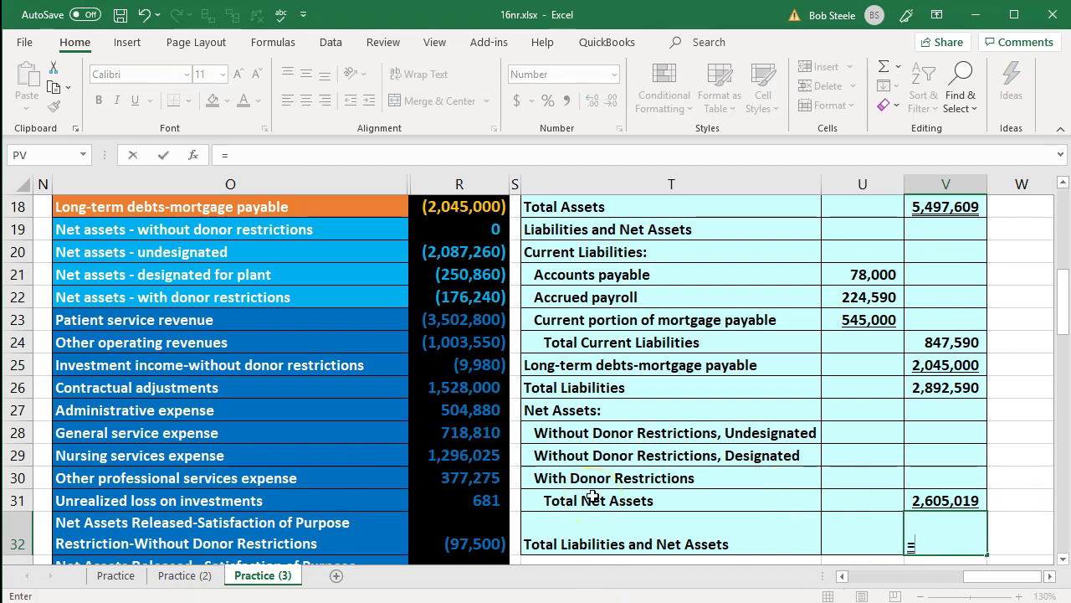
text(sum()
key(Up)
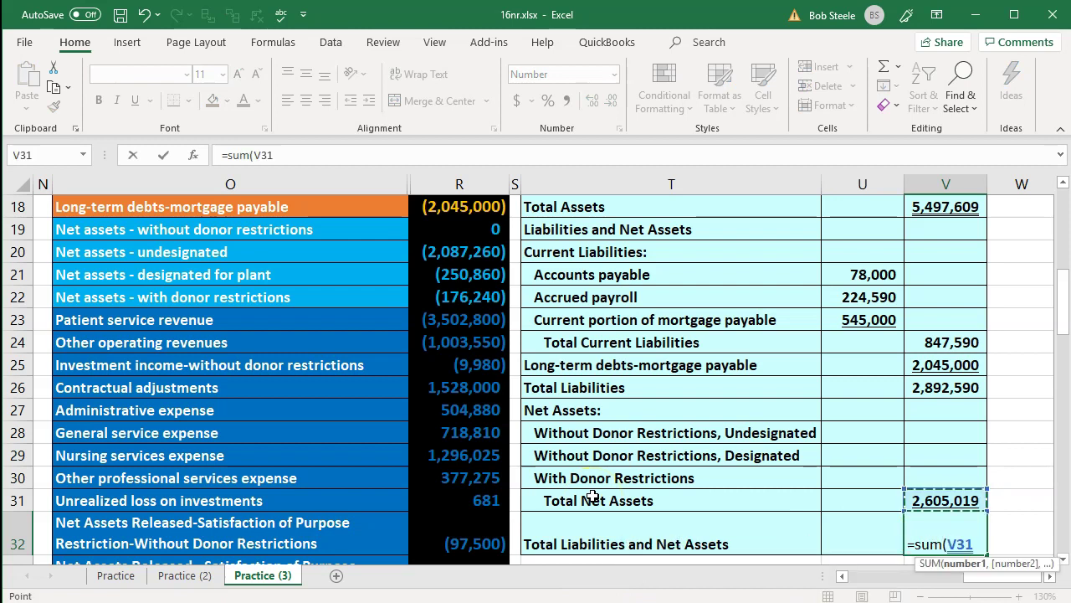
key(shift+Up)
key(shift+Up)
key(shift+Up)
key(shift+Up)
key(shift+Up)
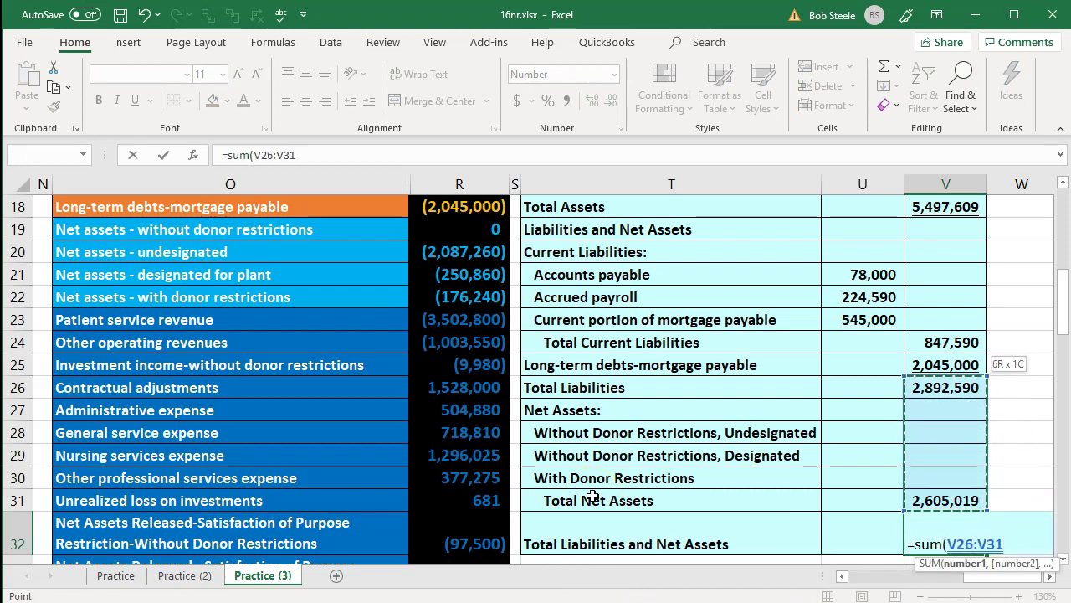
key(Return)
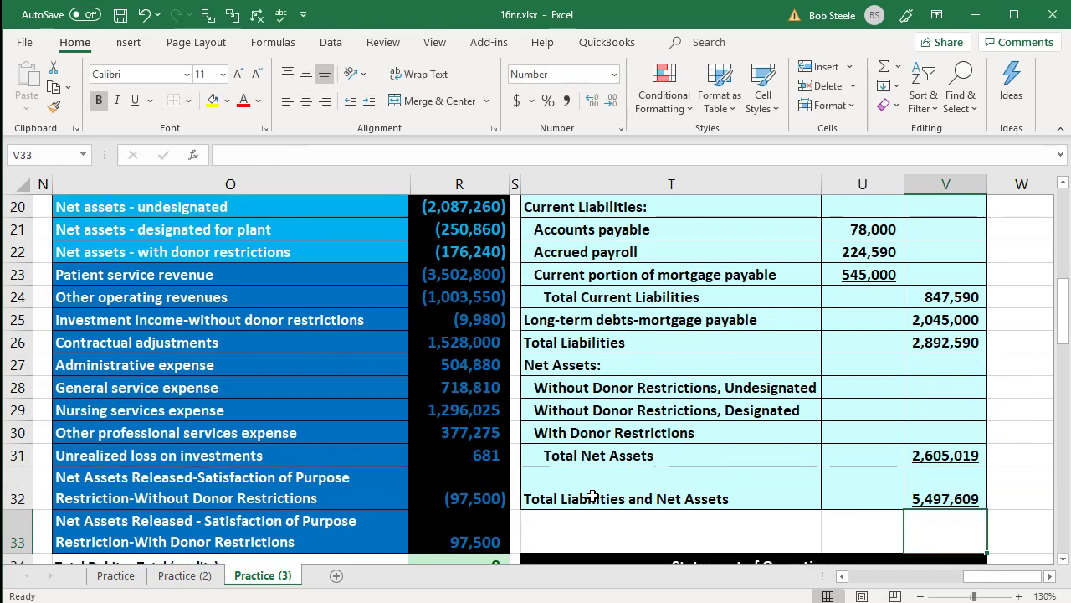
Step: Compare the 5,497,609 total in V32 against Total Assets in V18
click(935, 489)
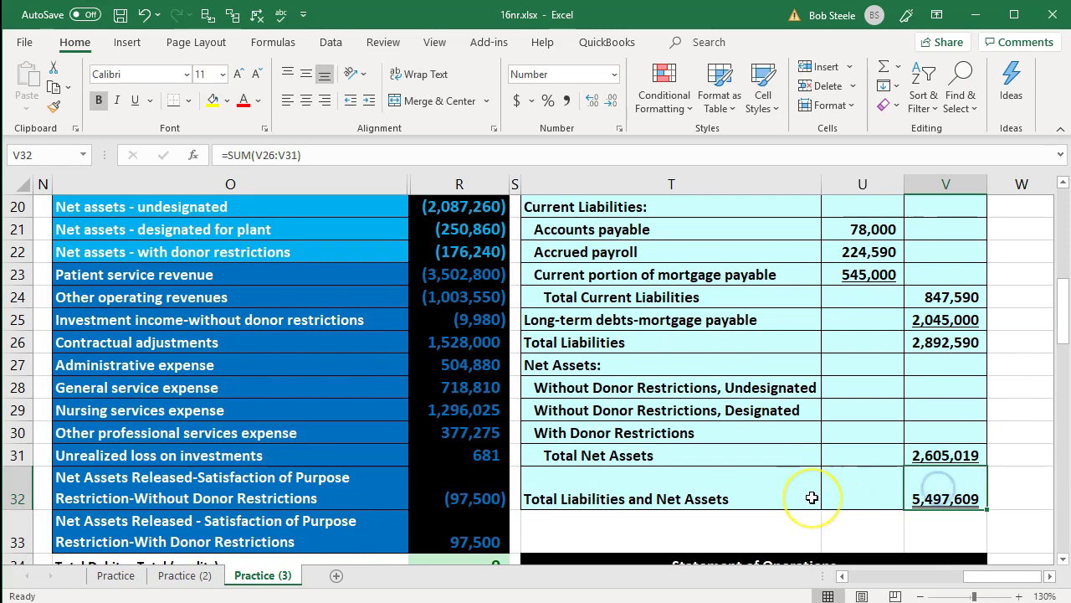
scroll(811, 498, up, 1)
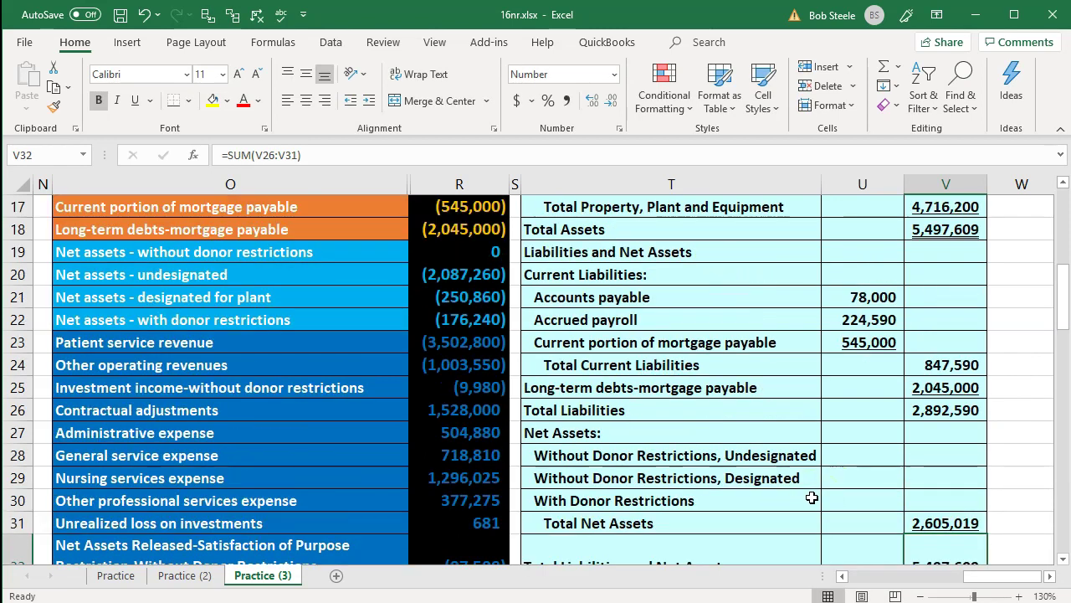
click(946, 239)
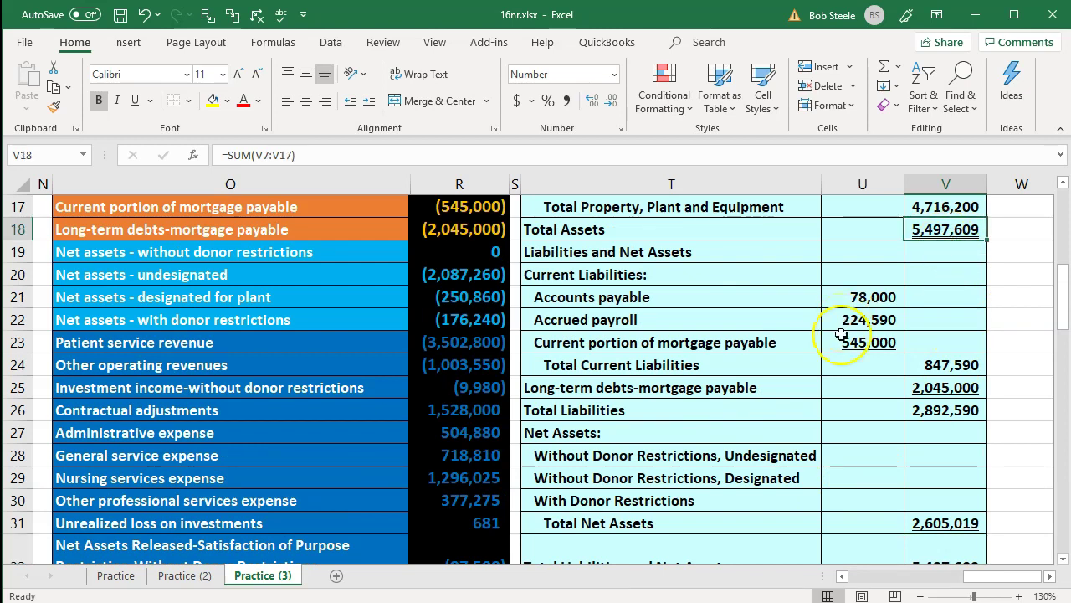
scroll(829, 469, down, 1)
click(914, 498)
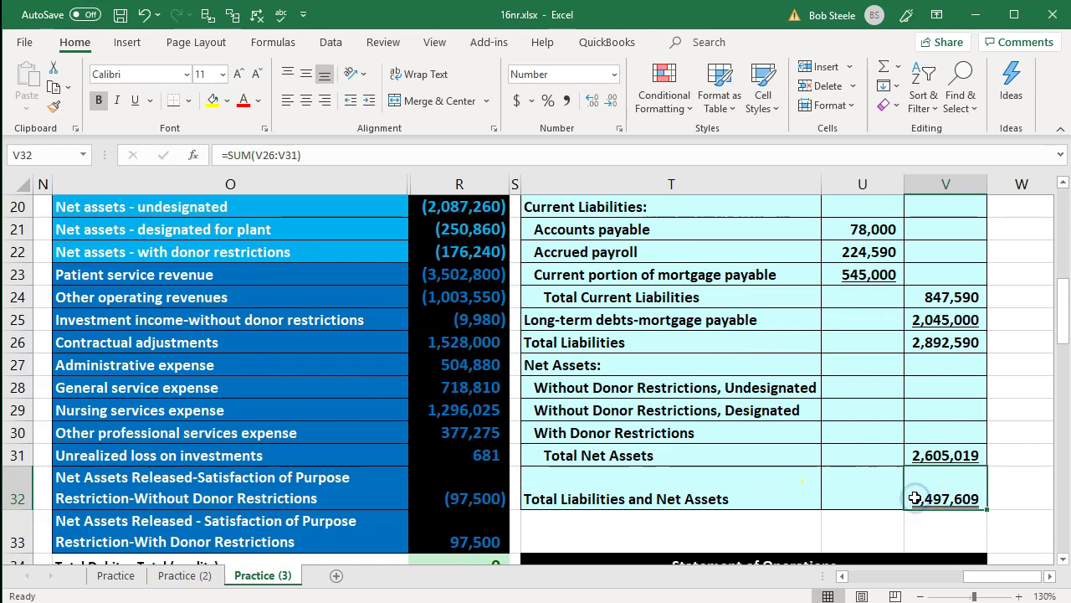
Step: Fill the net assets amount cells U28:U30 yellow
drag(857, 388, 857, 427)
right_click(857, 427)
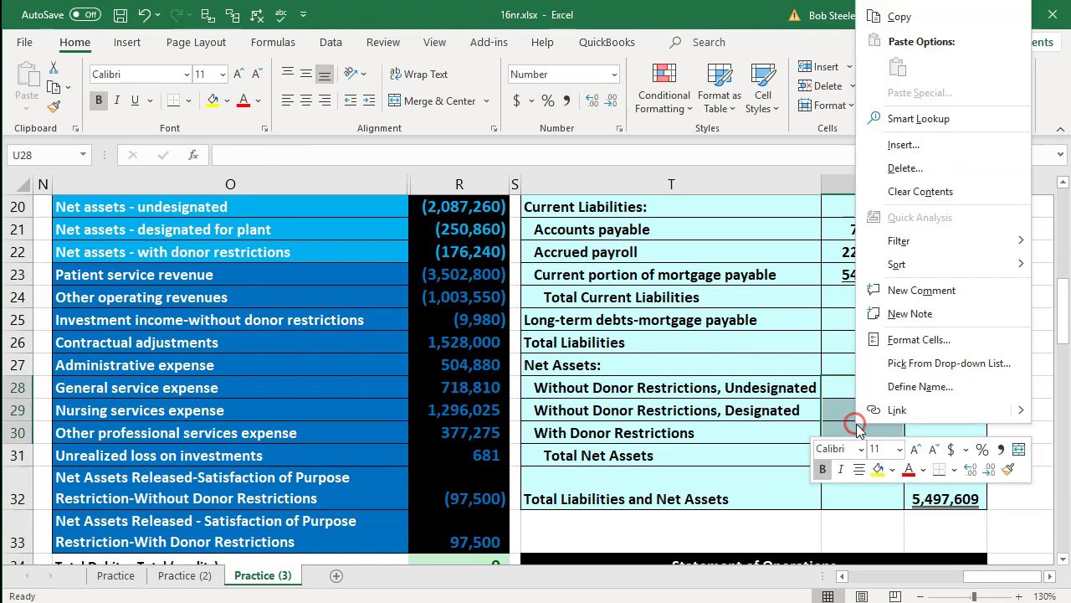
click(878, 469)
click(790, 414)
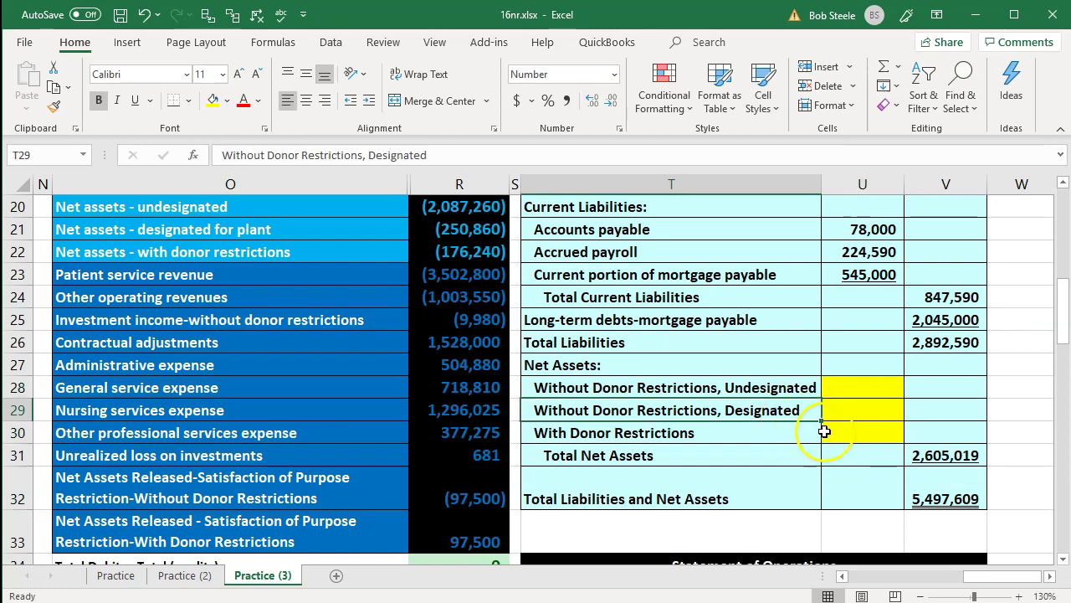
click(910, 457)
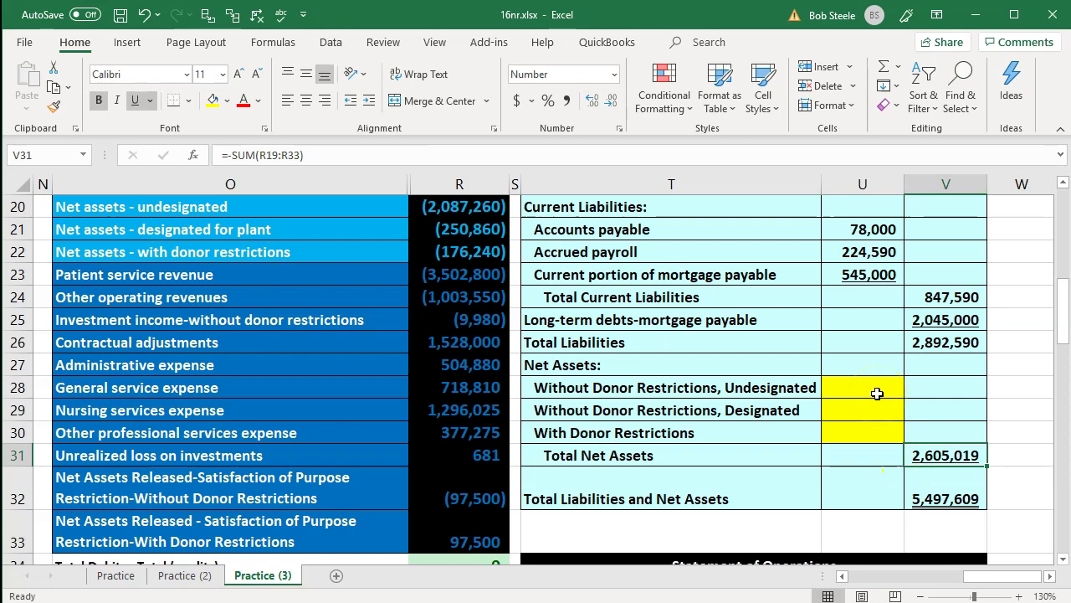
drag(878, 394, 874, 431)
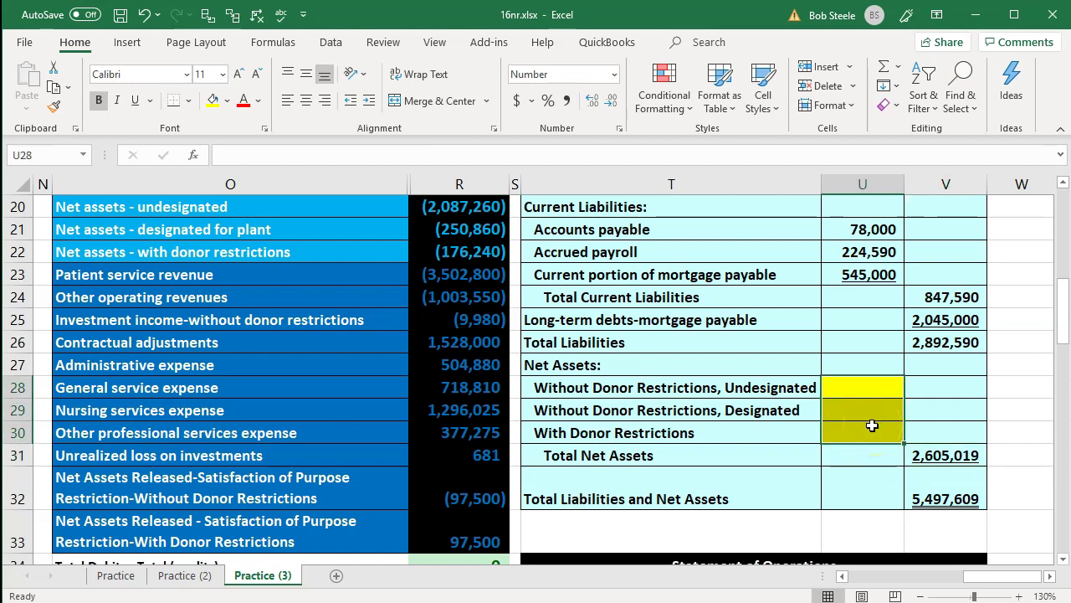
Step: Select the trial balance net assets balances R58:R60 to confirm they total 2,605,019
click(194, 474)
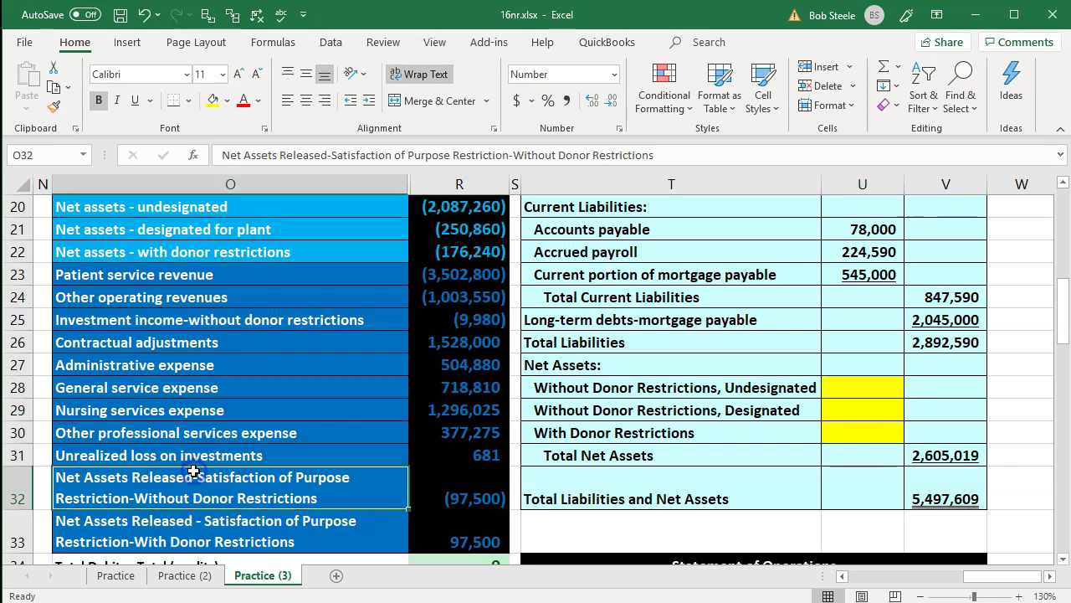
scroll(193, 471, down, 1)
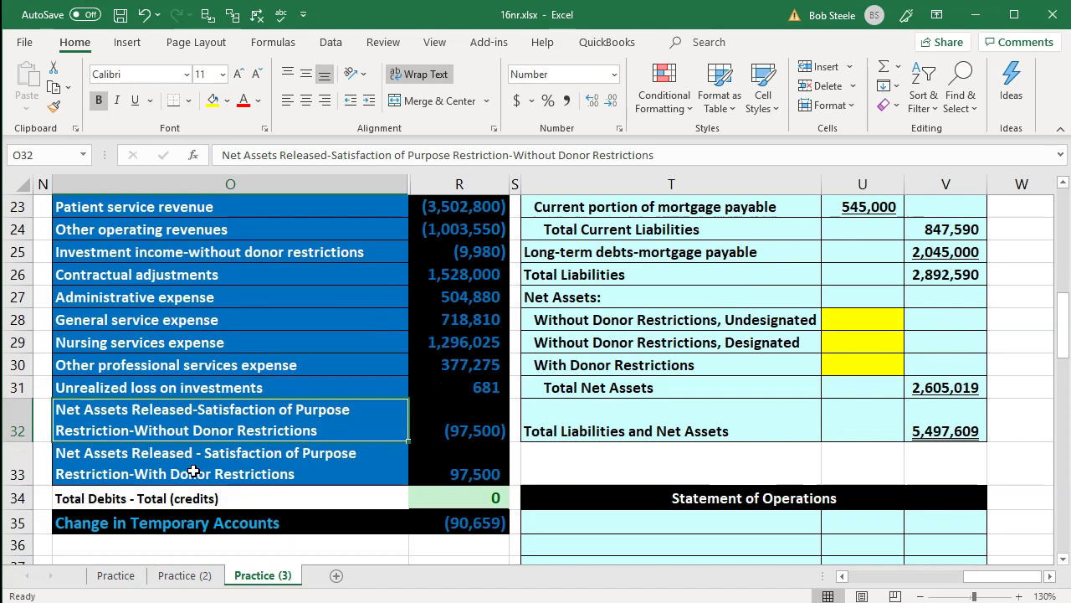
scroll(194, 471, down, 6)
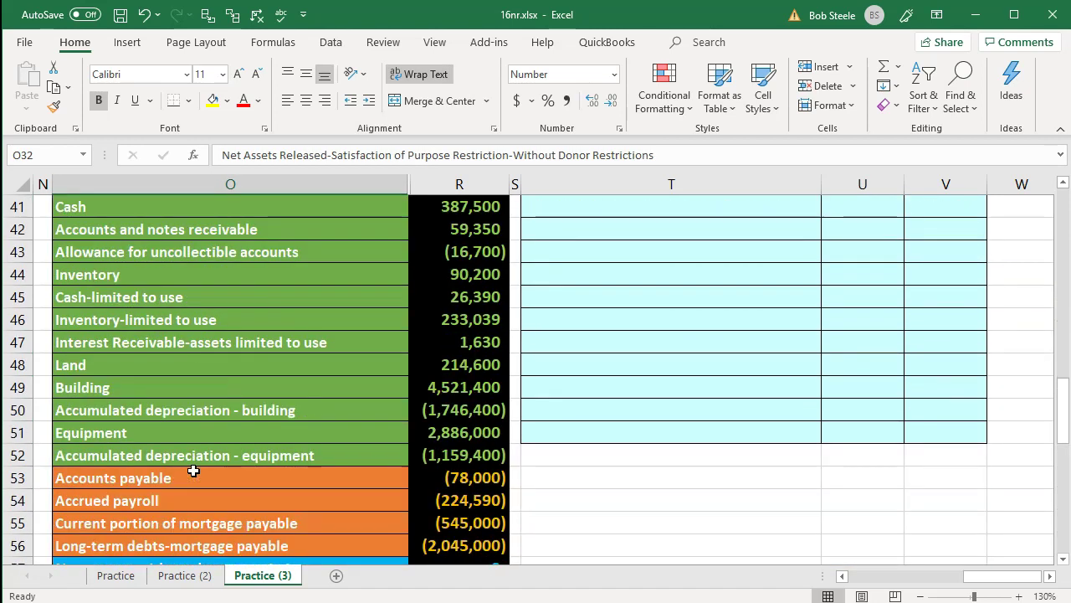
scroll(194, 471, down, 3)
scroll(300, 433, down, 1)
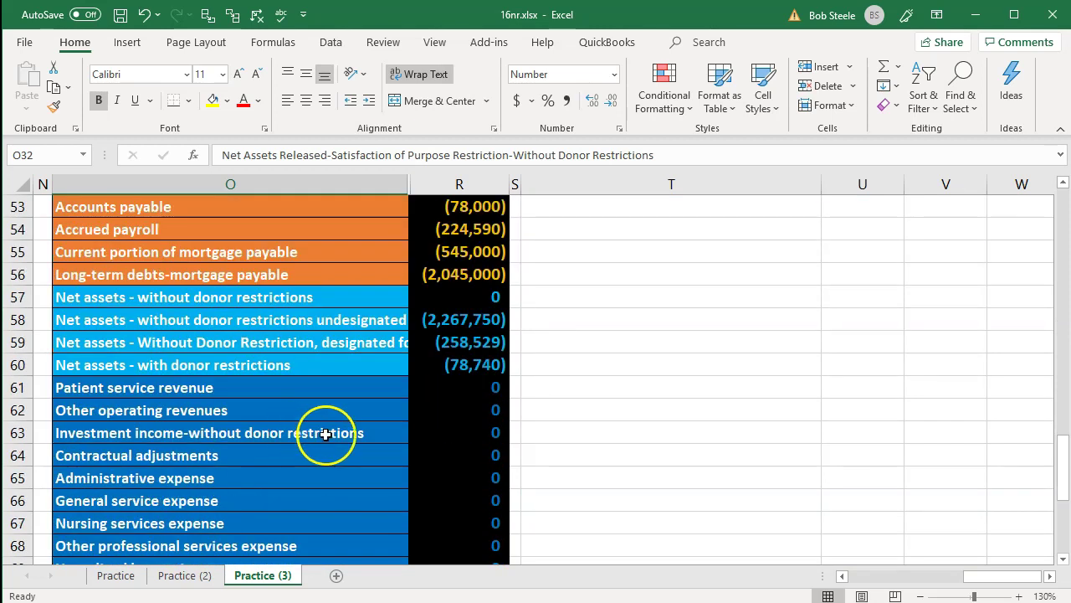
drag(443, 389, 469, 516)
scroll(469, 516, up, 3)
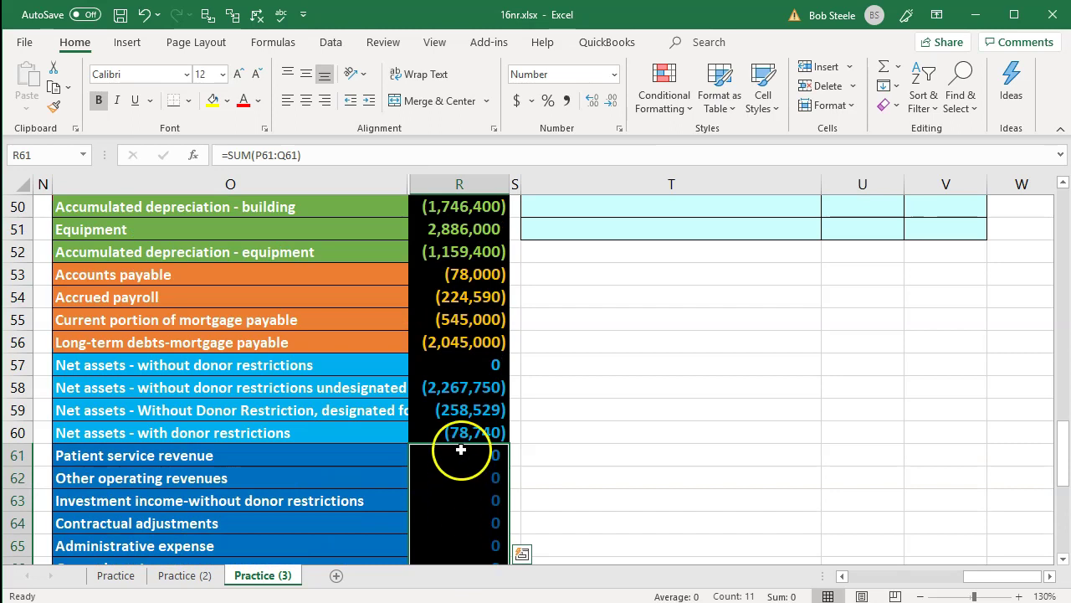
drag(462, 387, 459, 414)
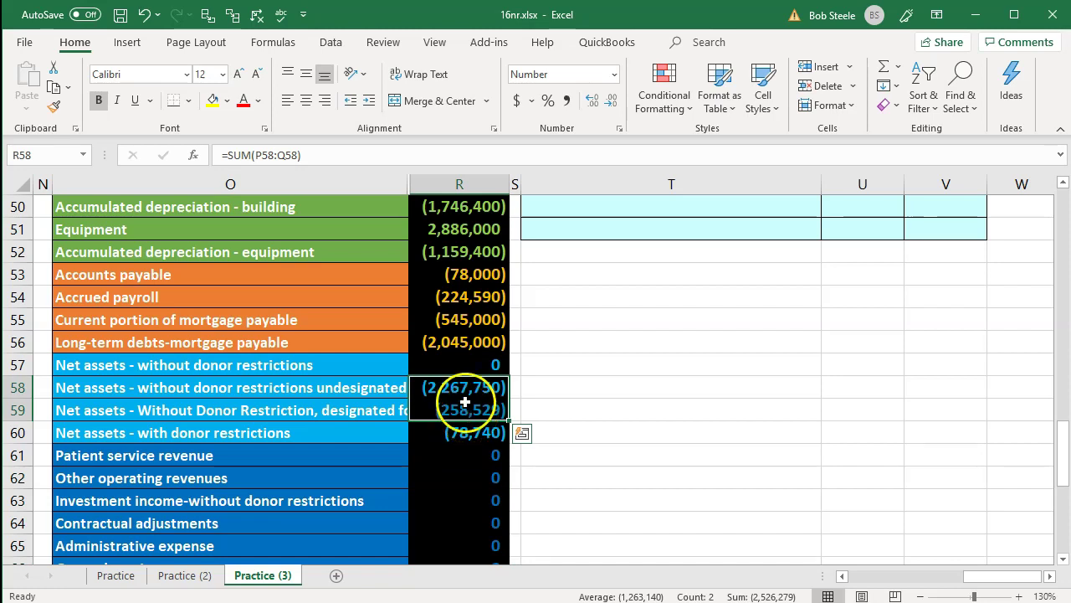
drag(464, 421, 464, 435)
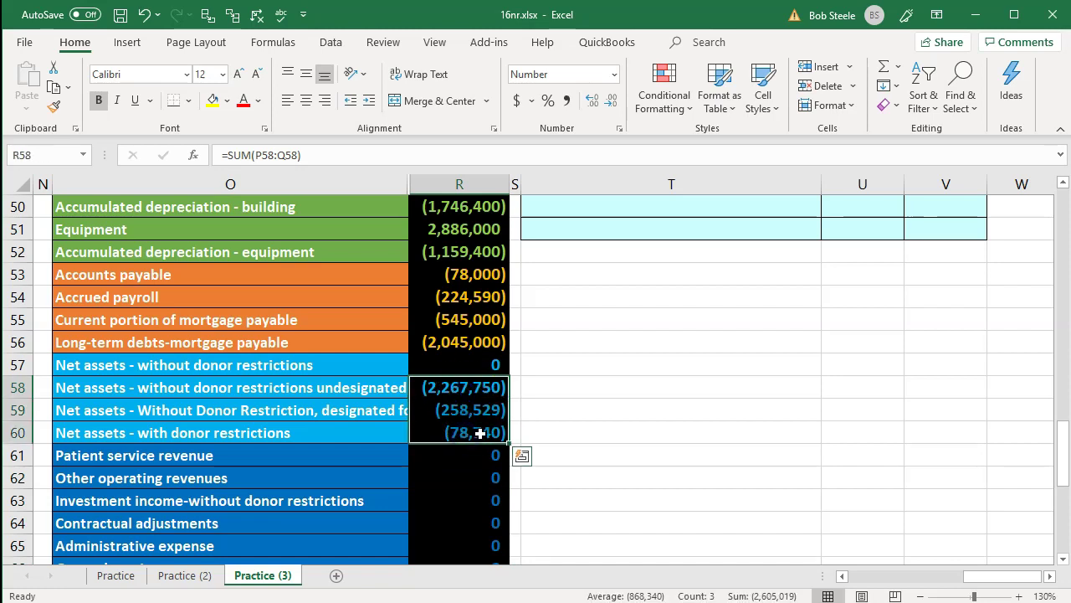
scroll(682, 440, up, 9)
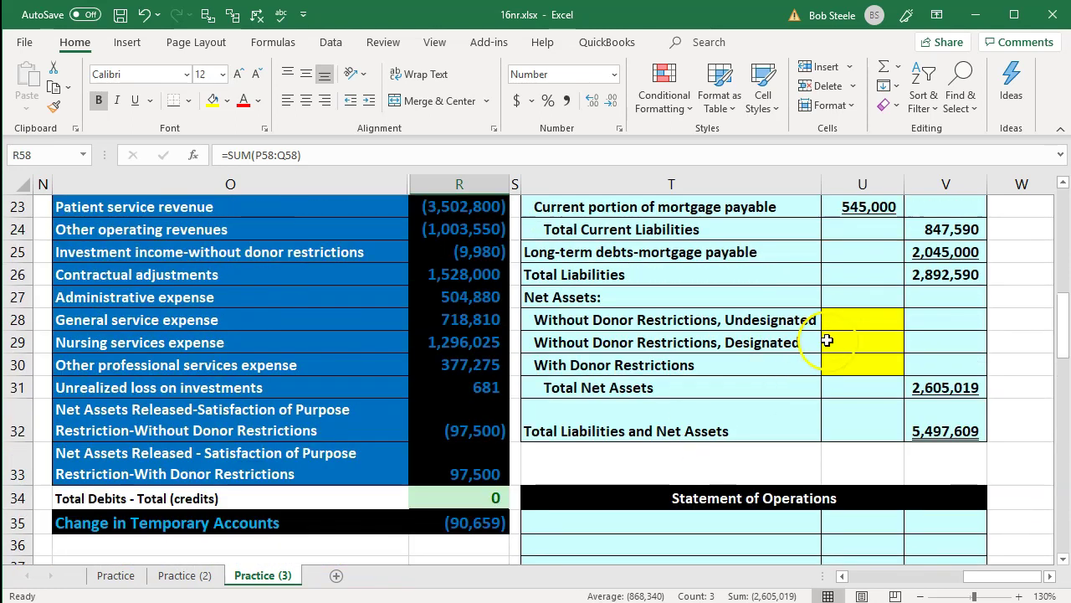
click(831, 321)
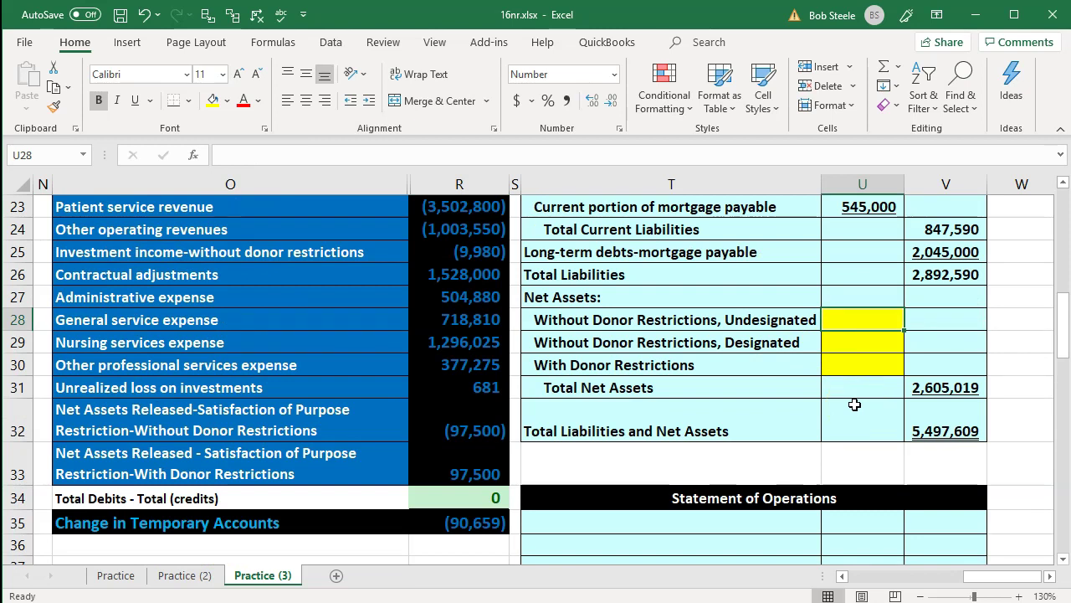
Step: Link U28:U30 to the negated trial balance amounts in R58:R60: 2,267,750, 258,529 and 78,740
text(=)
scroll(624, 431, down, 6)
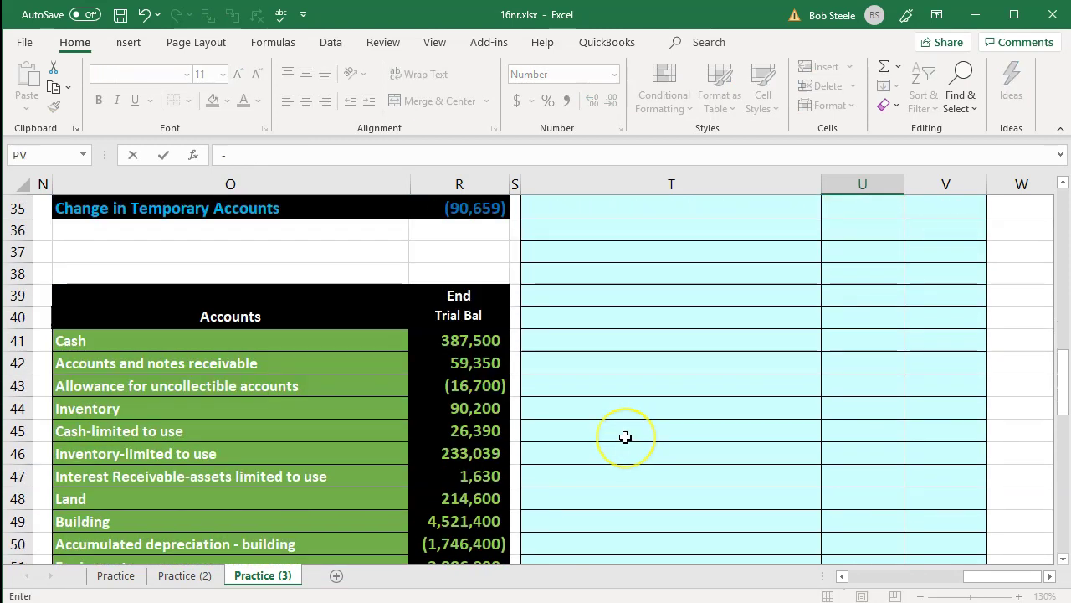
scroll(626, 436, down, 2)
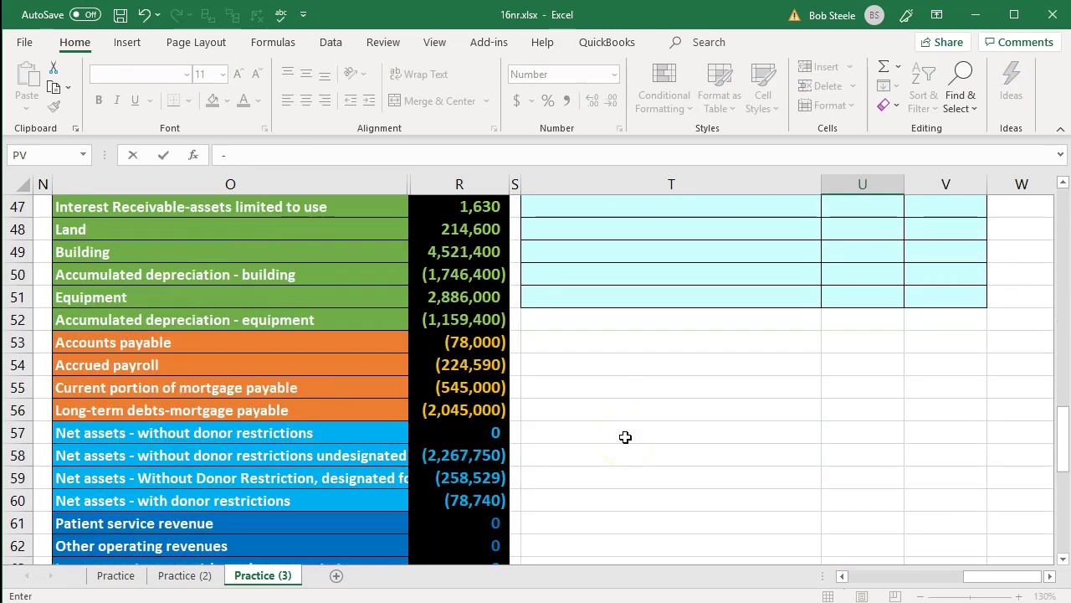
click(490, 454)
key(Return)
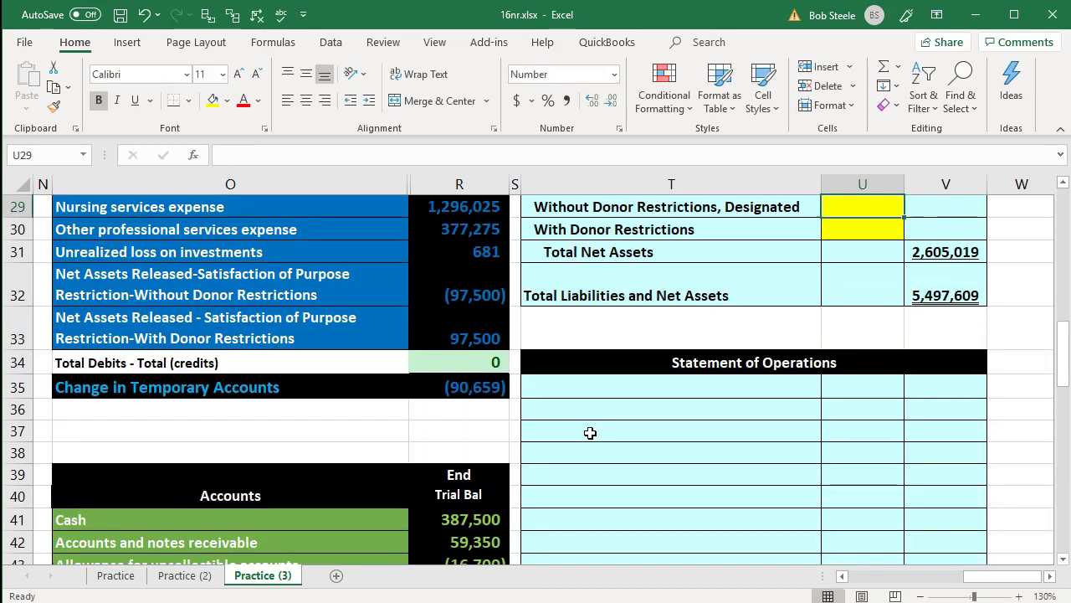
scroll(590, 433, up, 1)
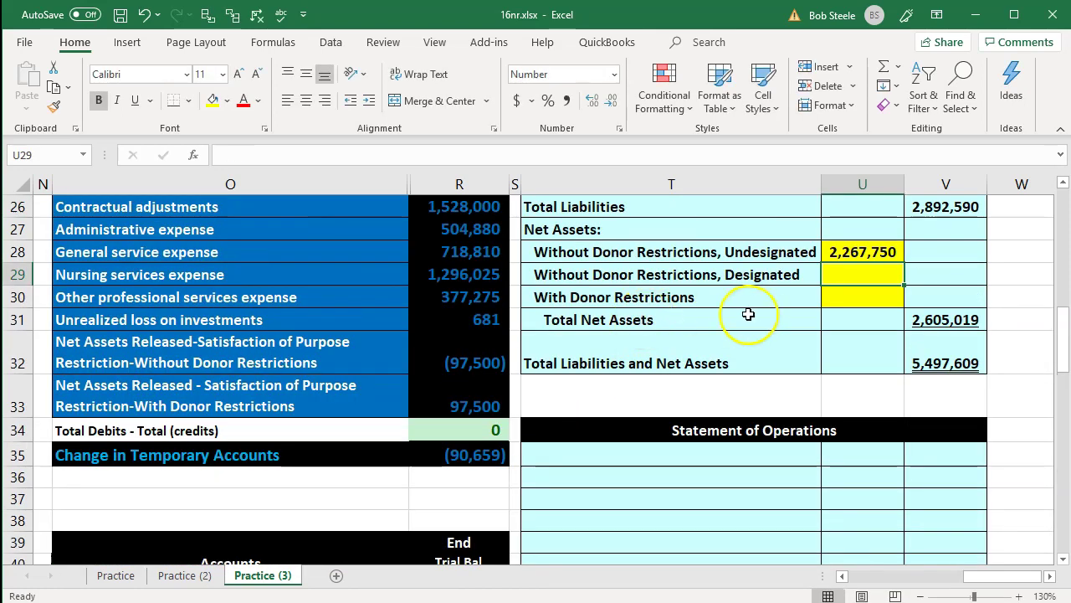
text(-)
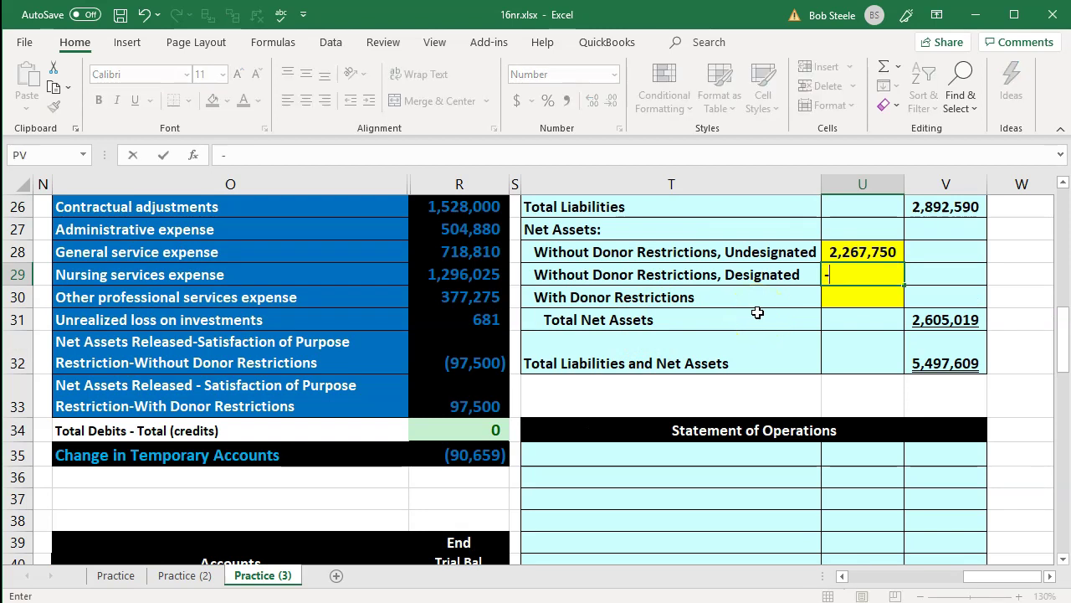
scroll(757, 312, down, 8)
click(503, 410)
key(Return)
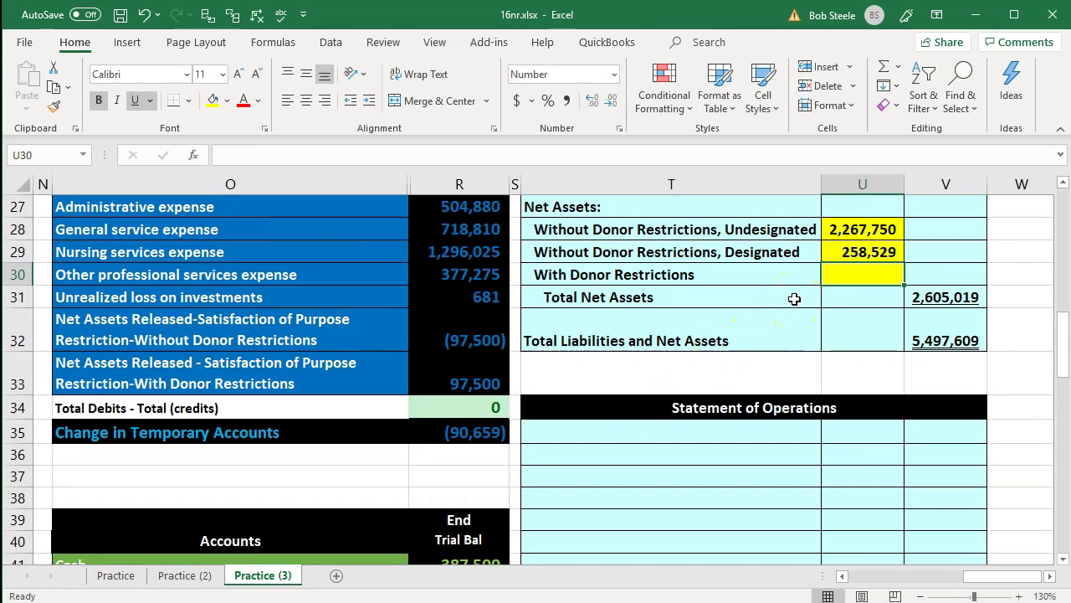
text(-)
scroll(792, 297, down, 6)
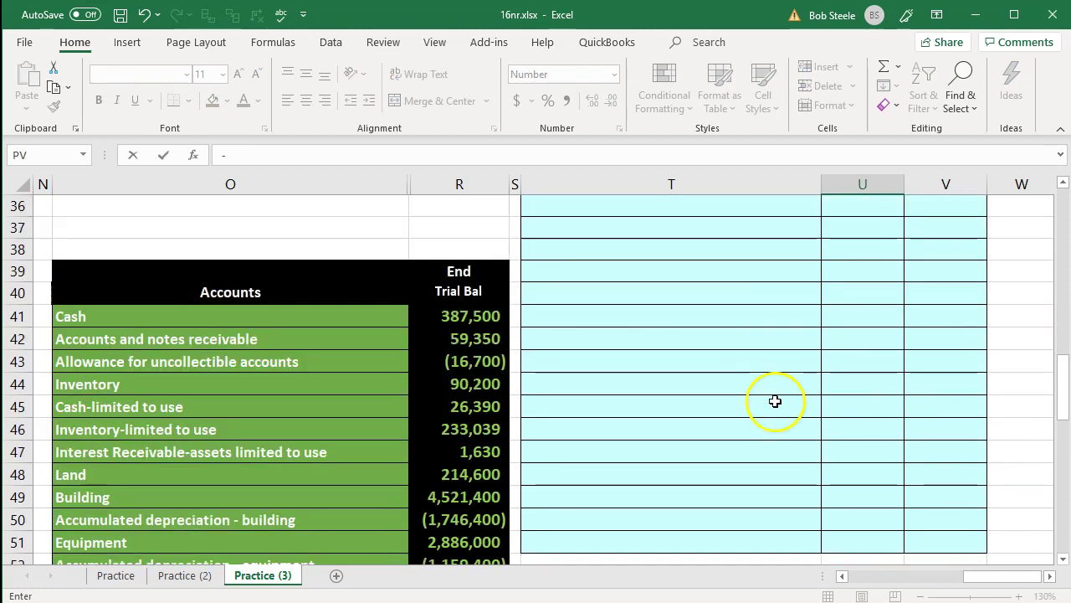
scroll(589, 480, down, 1)
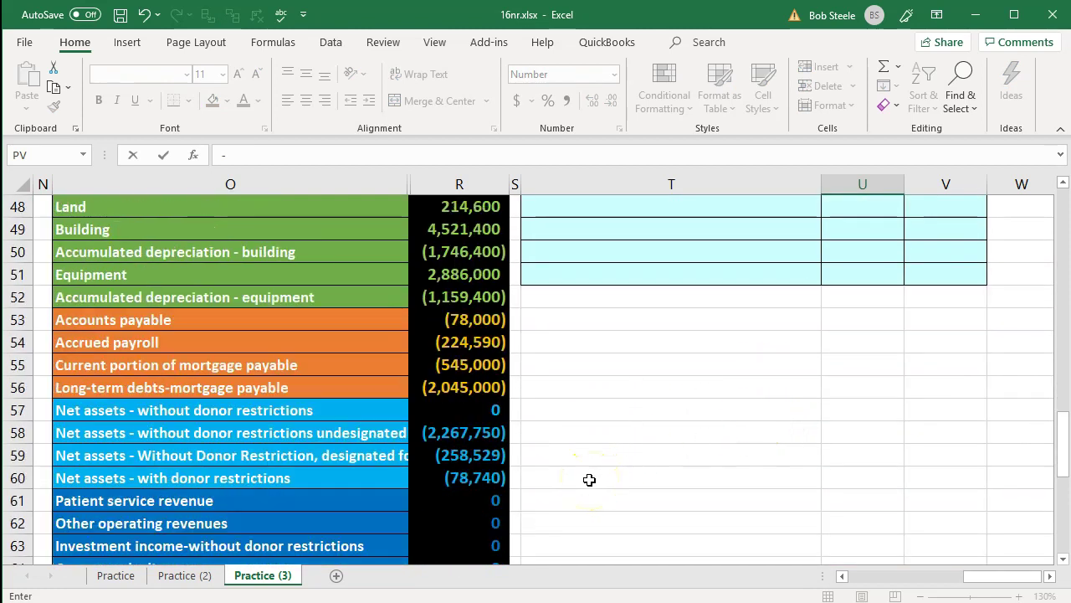
click(498, 478)
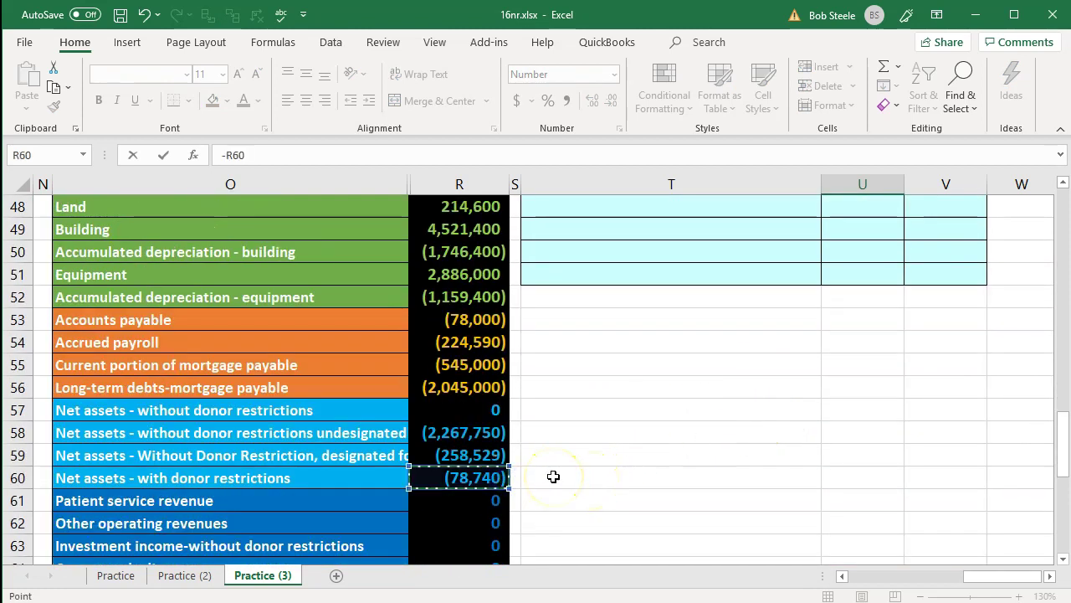
key(Return)
scroll(553, 476, up, 3)
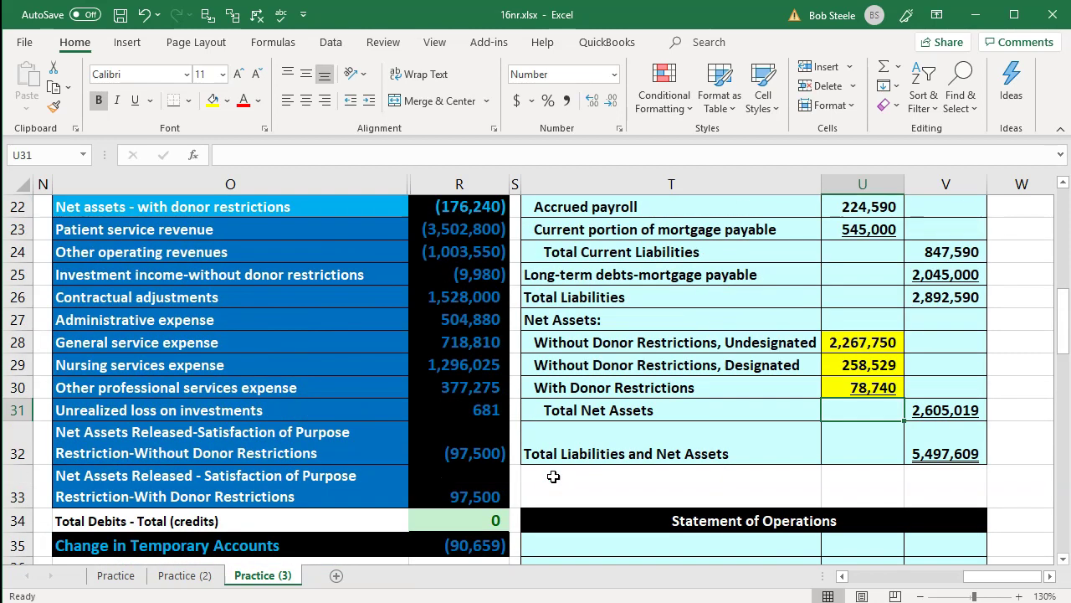
Step: Rewrite Total Net Assets in V31 as =SUM(U28:U30)
click(928, 416)
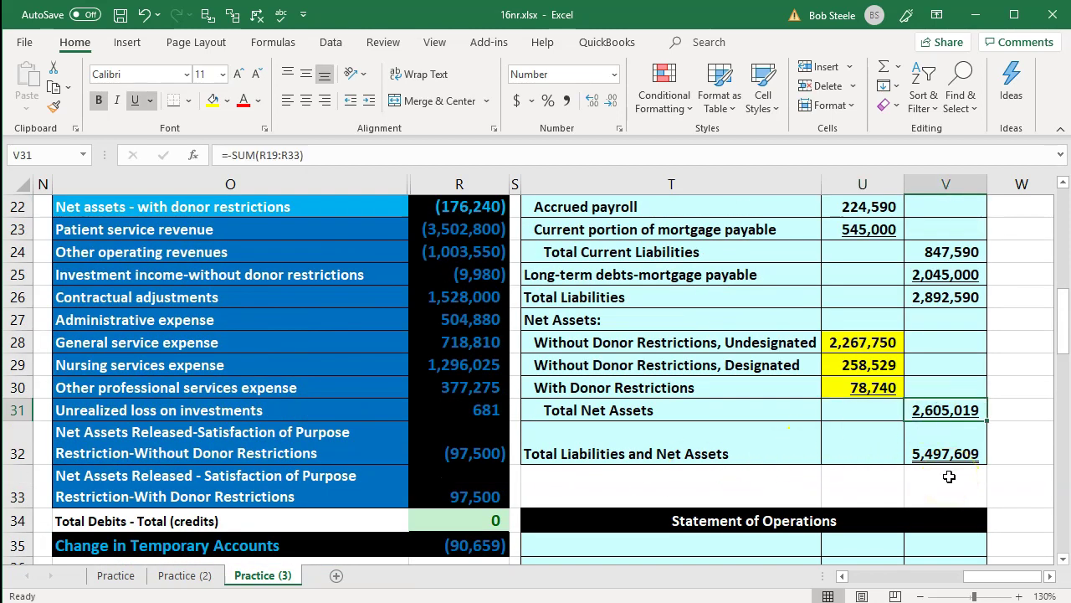
text(=sum()
key(Left)
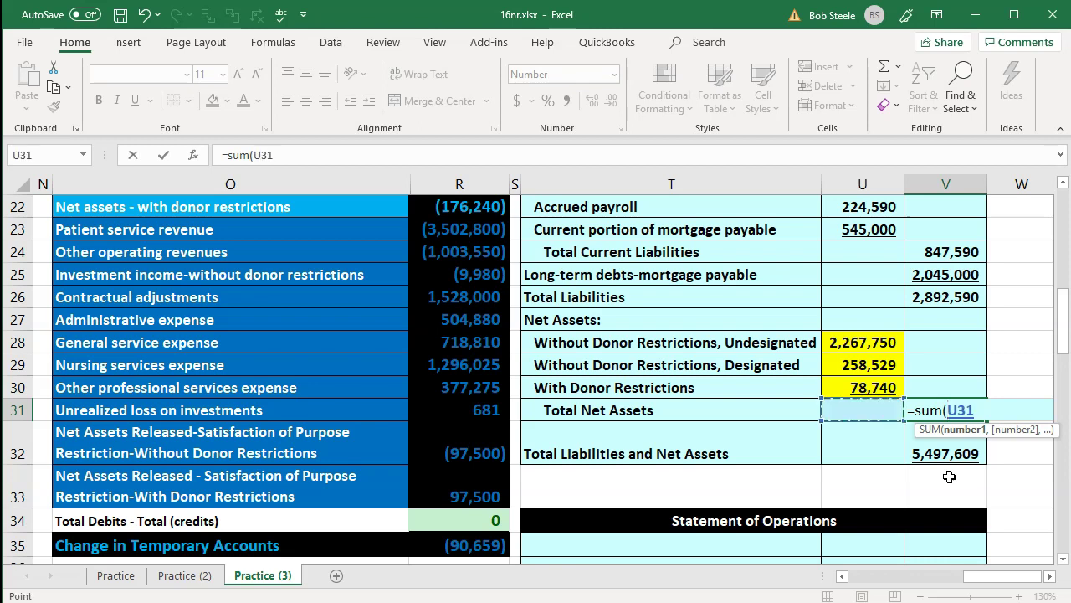
key(Up)
key(shift+Up)
key(shift+Up)
key(Return)
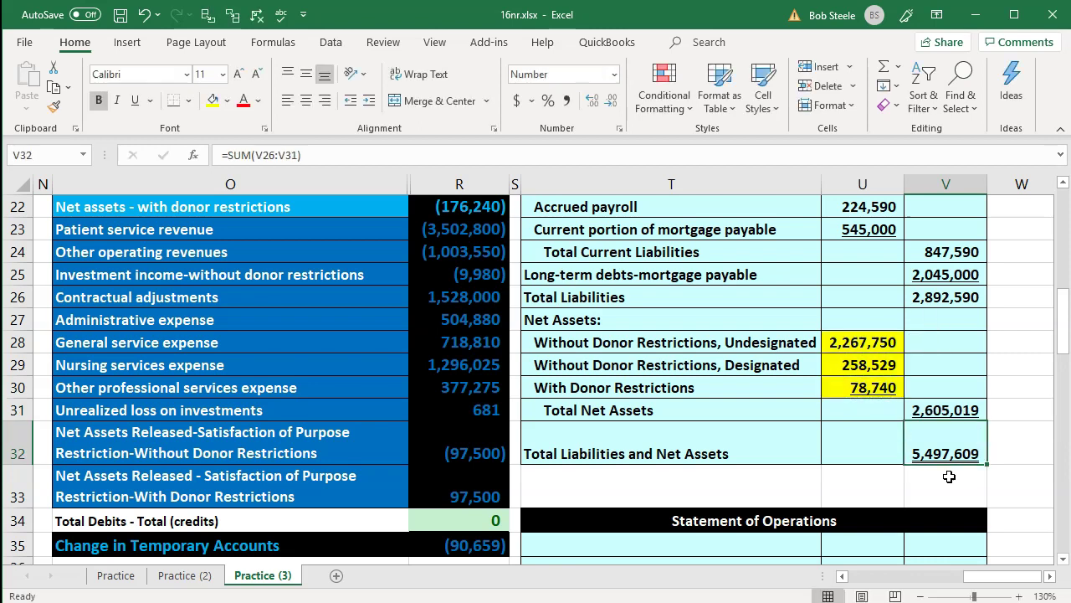
Step: Confirm Total Liabilities and Net Assets still matches Total Assets at 5,497,609
scroll(948, 456, up, 2)
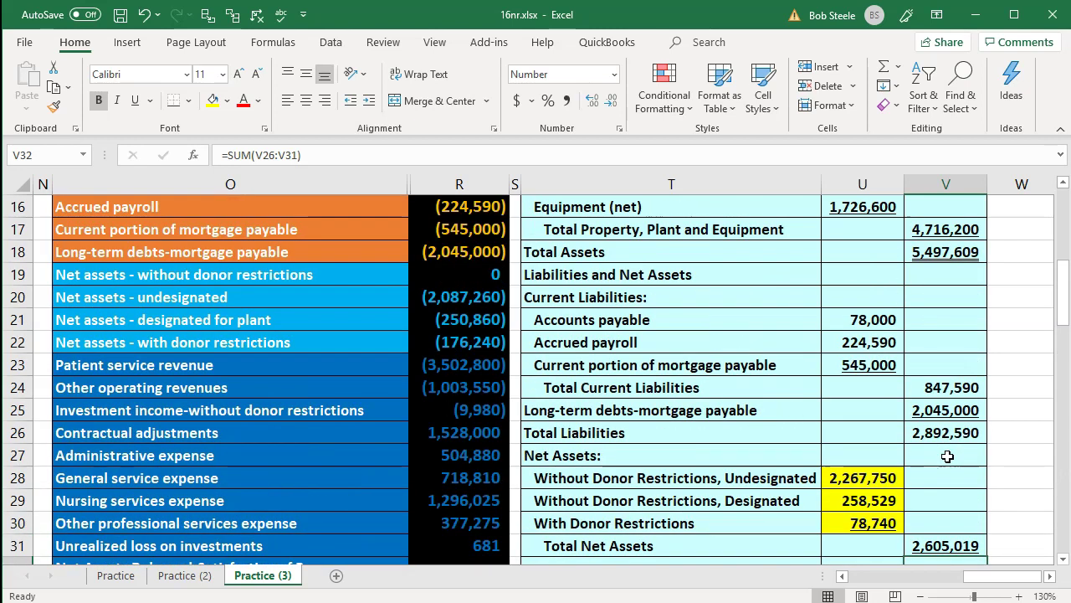
click(946, 253)
scroll(947, 334, down, 1)
click(954, 505)
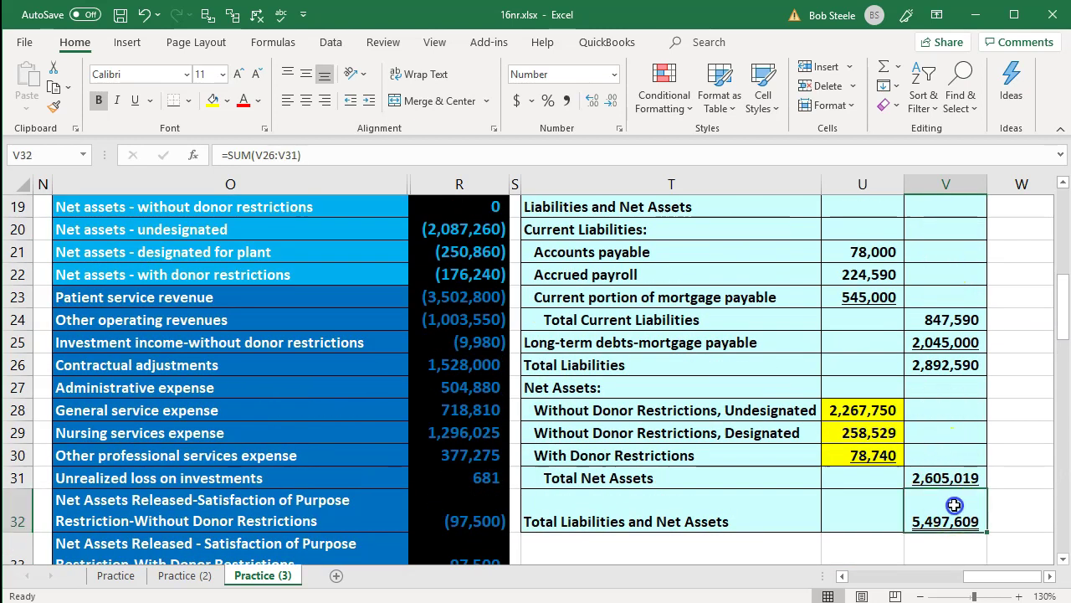
Step: Give the net assets amounts U28:U30 the recent light blue fill
drag(898, 409, 889, 457)
right_click(888, 456)
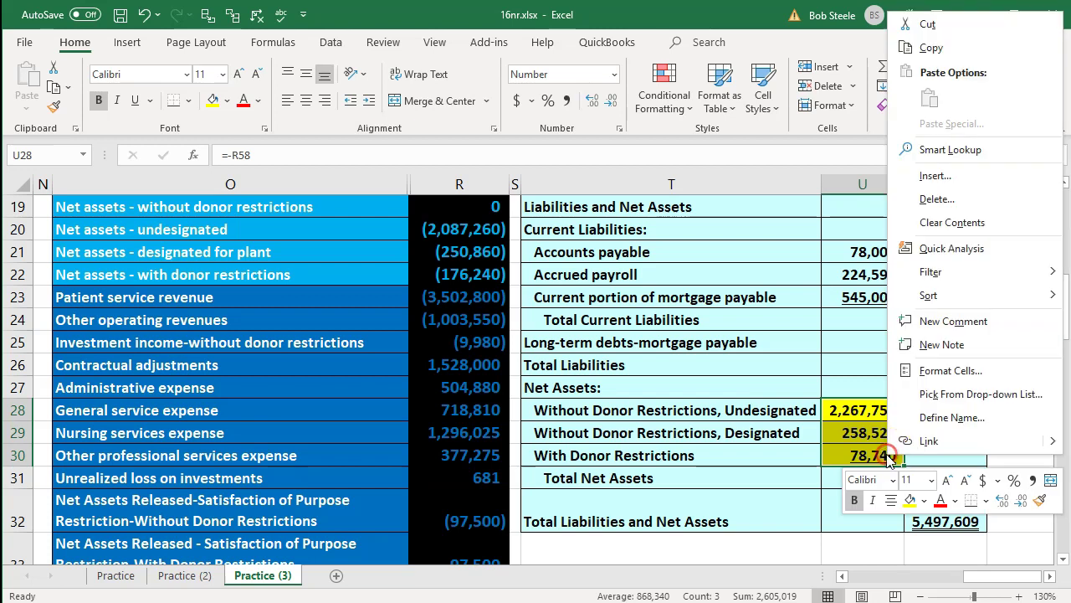
click(924, 501)
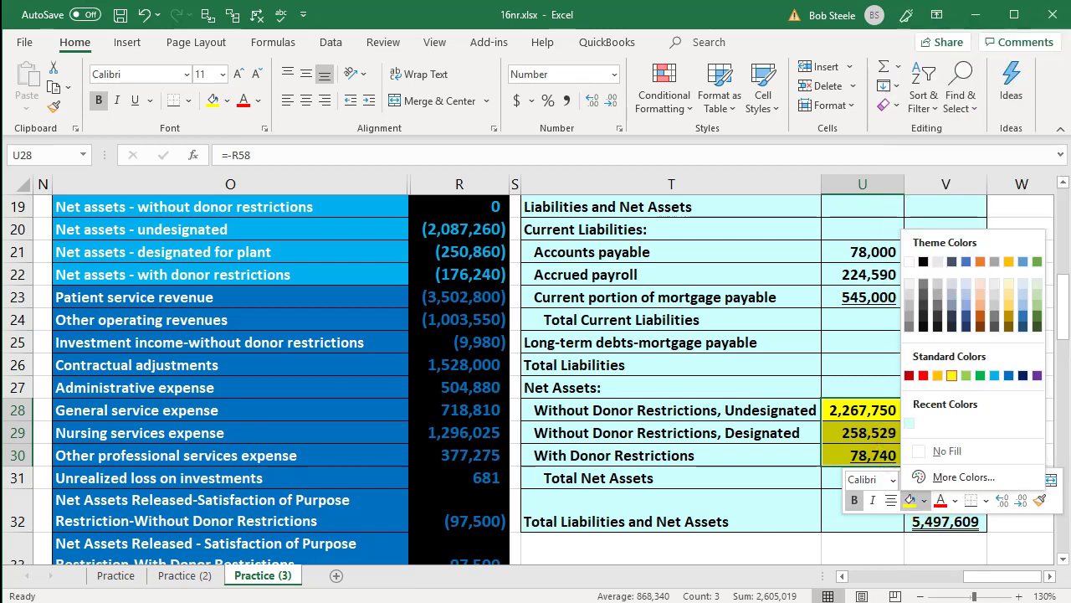
click(911, 422)
click(676, 429)
Step: Fill the gap column cells S10:S18 yellow
scroll(686, 373, up, 2)
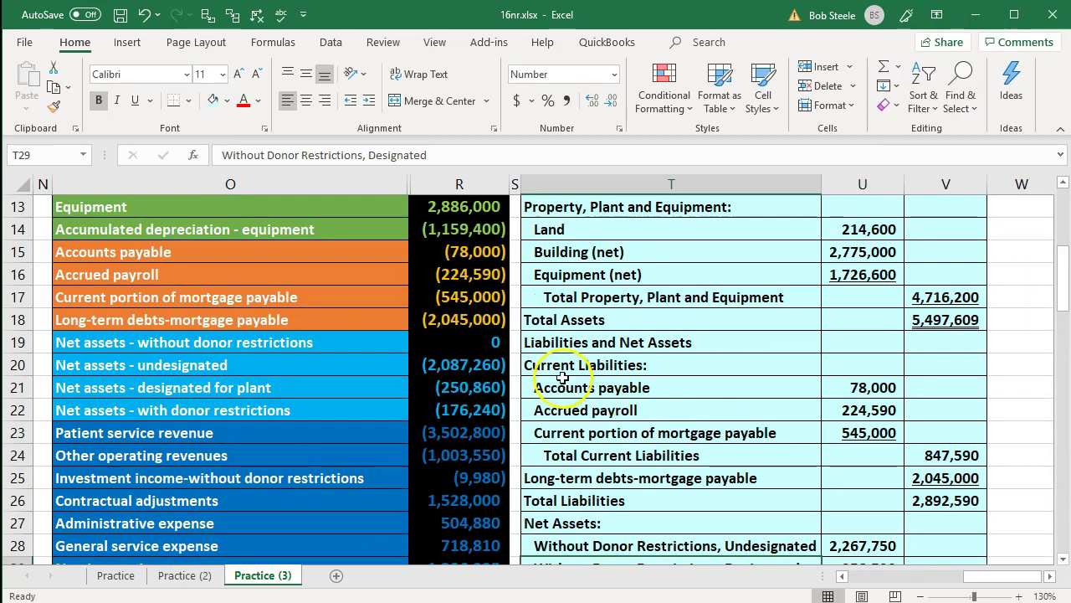
scroll(563, 378, up, 3)
drag(514, 342, 516, 525)
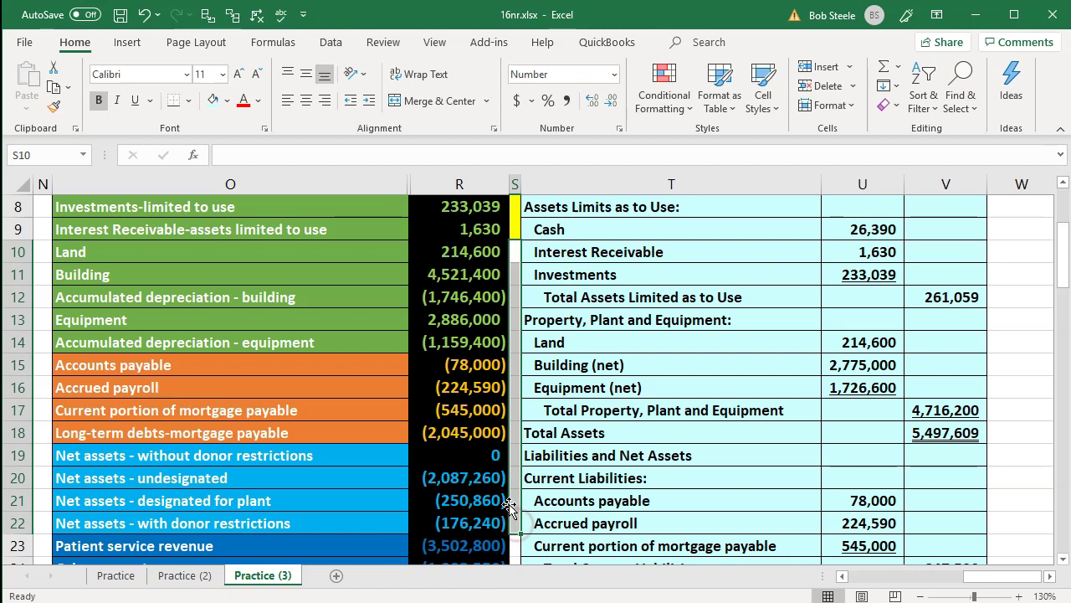
right_click(517, 494)
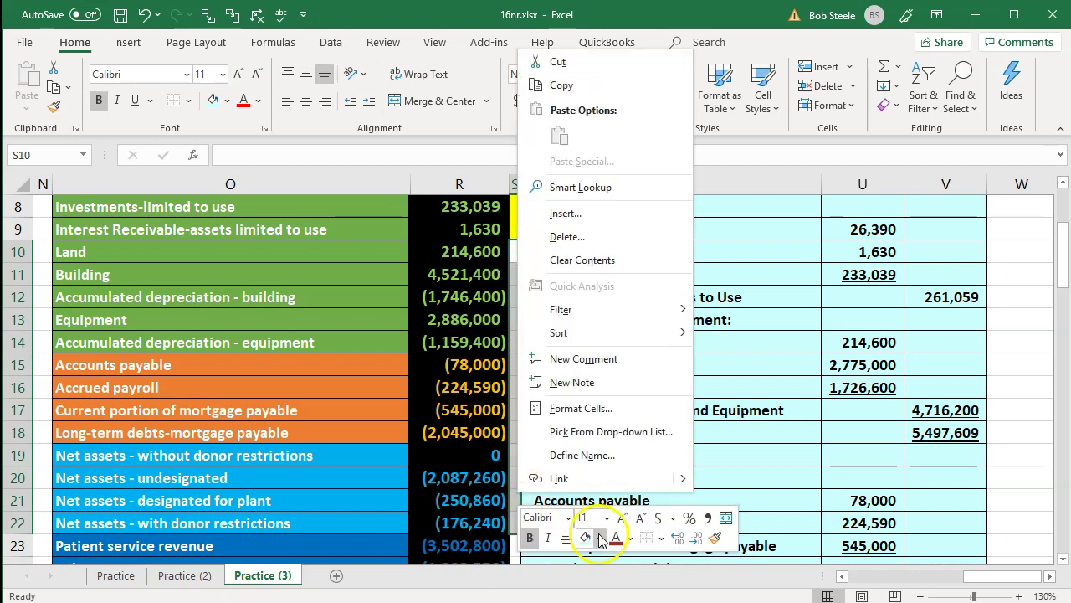
click(485, 440)
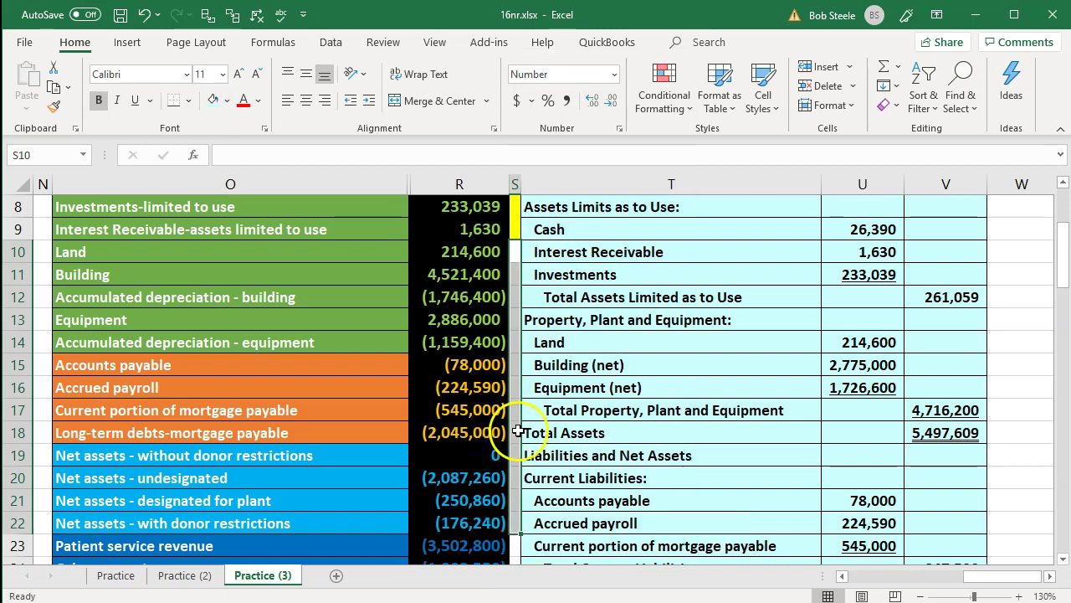
drag(518, 431, 520, 257)
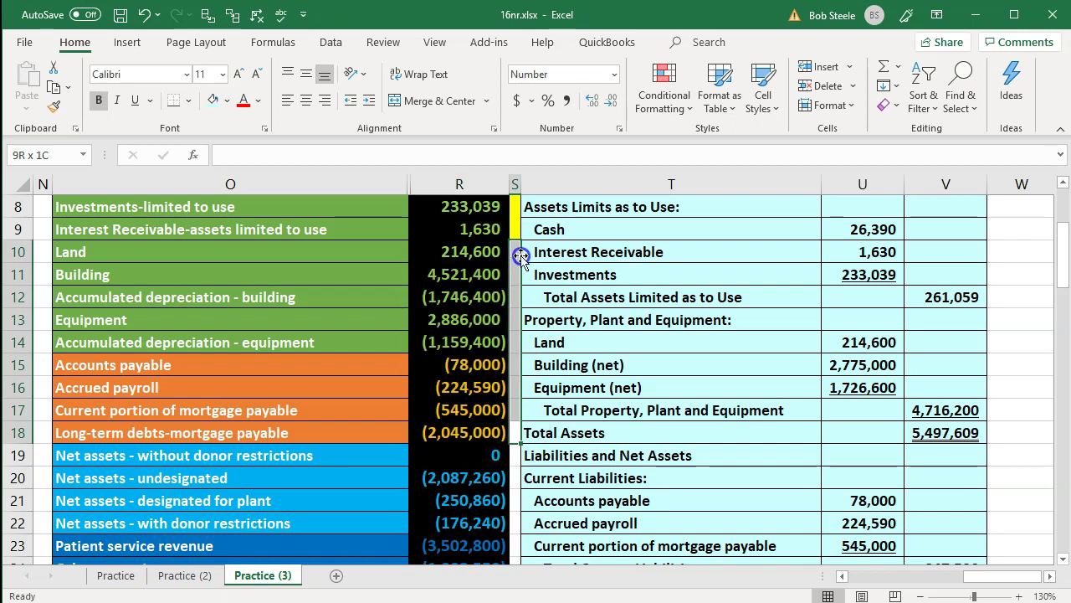
right_click(512, 257)
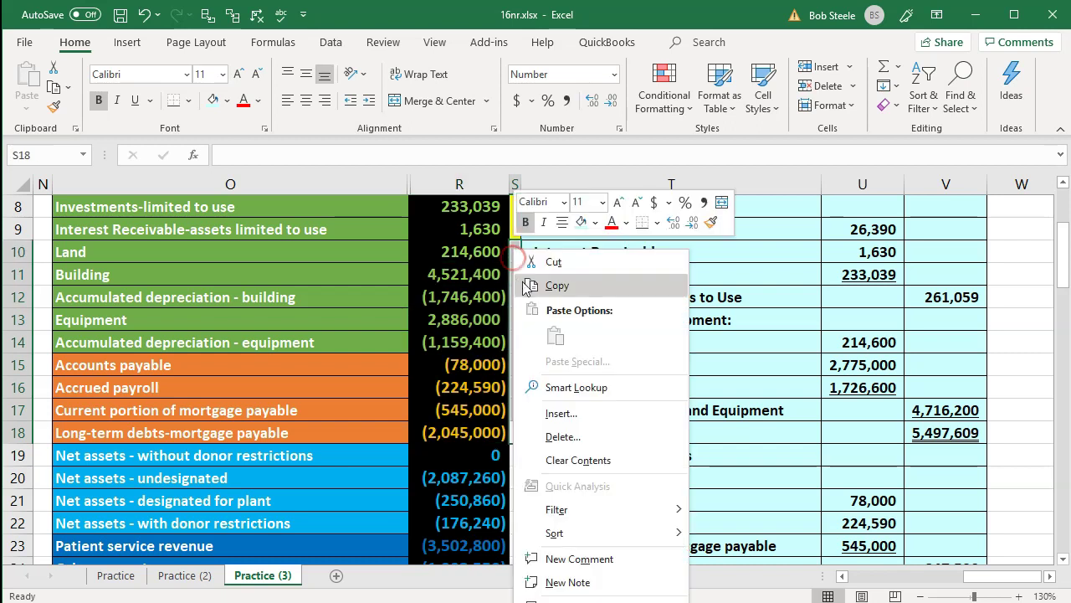
click(595, 222)
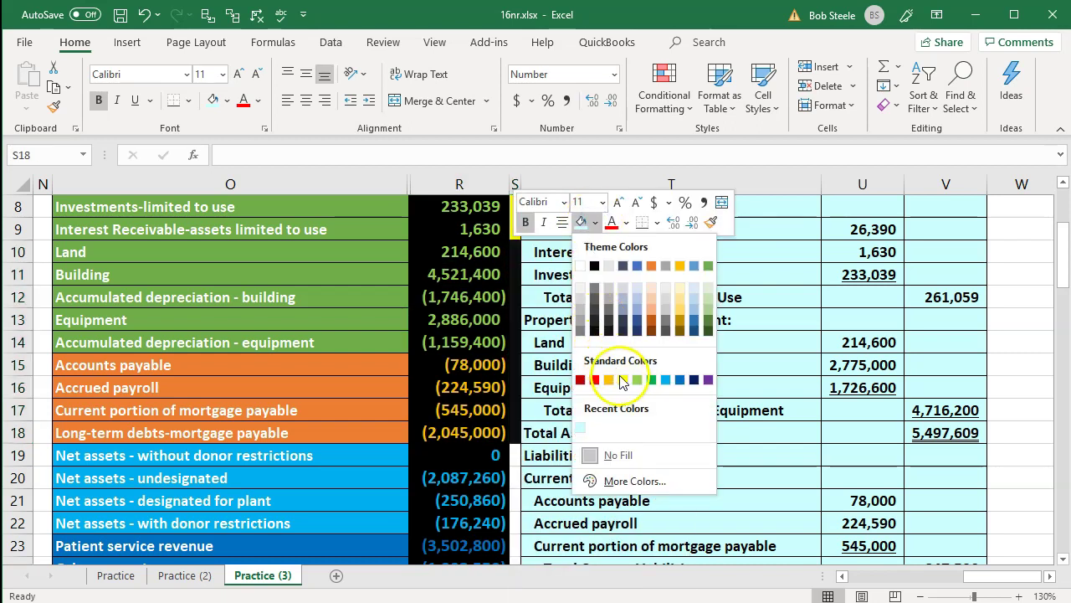
click(621, 376)
click(352, 393)
scroll(349, 401, down, 1)
scroll(348, 400, down, 1)
drag(468, 319, 485, 543)
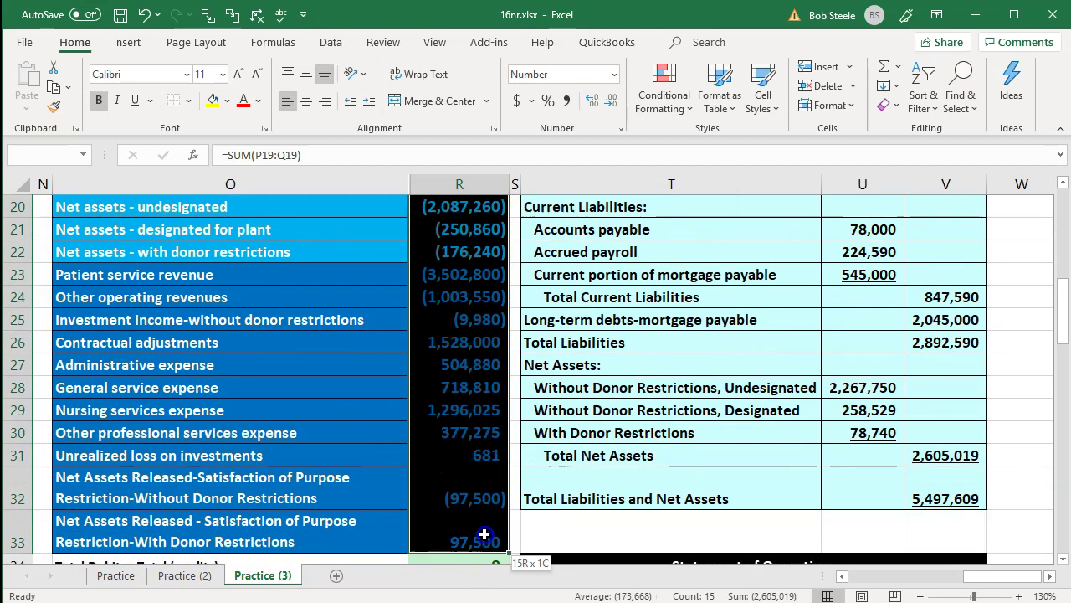
click(581, 372)
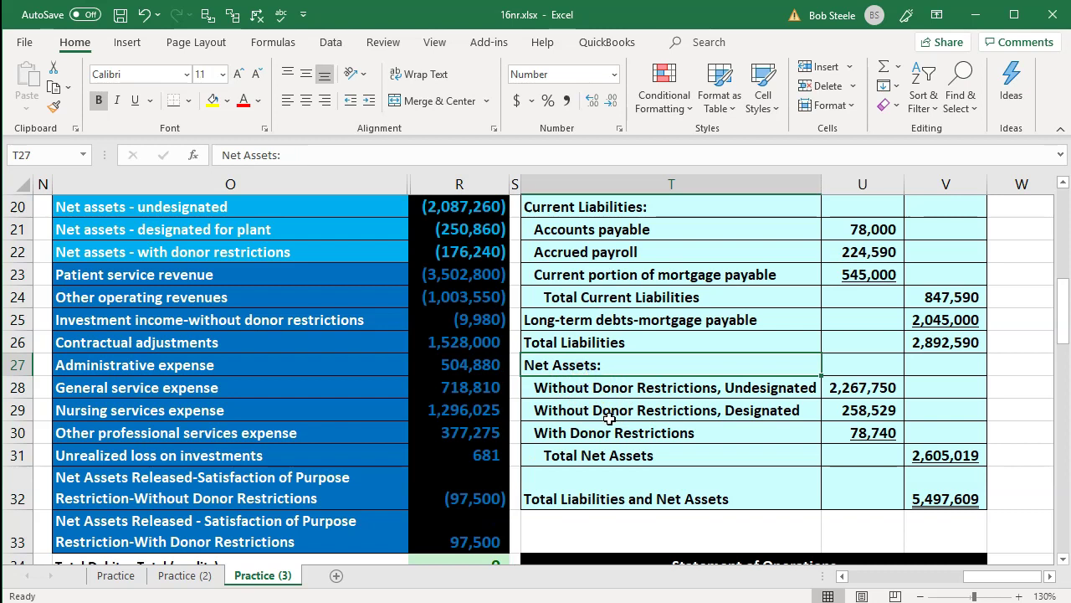
scroll(609, 418, down, 2)
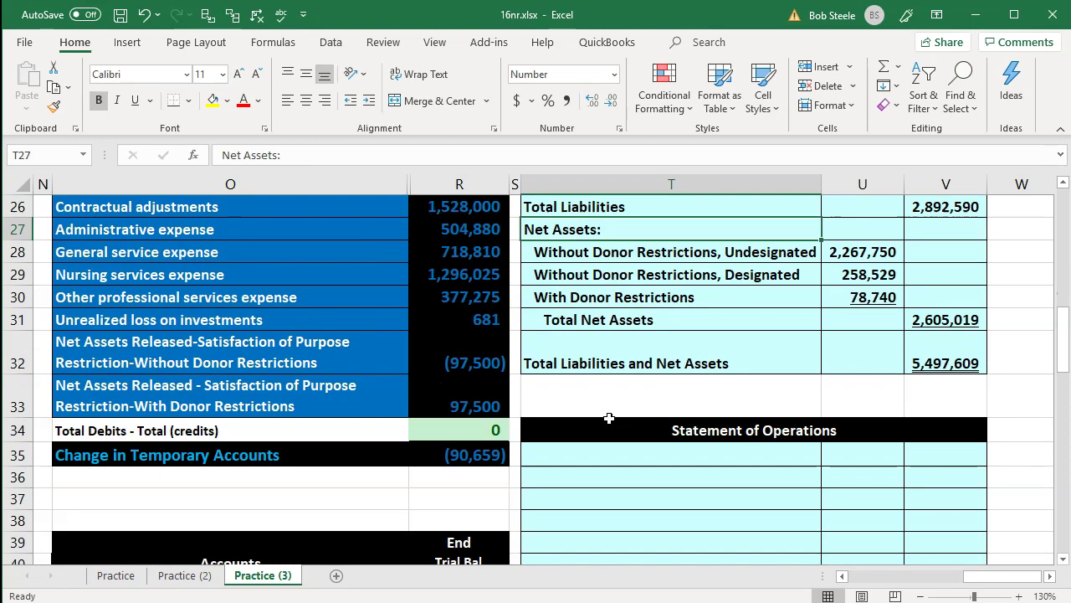
scroll(609, 418, up, 3)
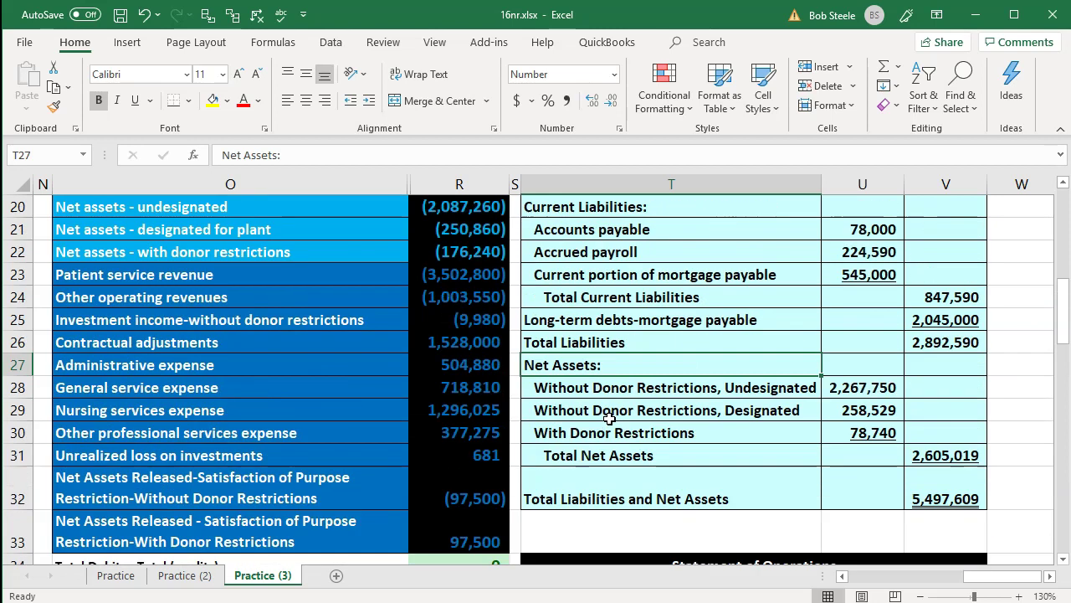
drag(490, 343, 490, 566)
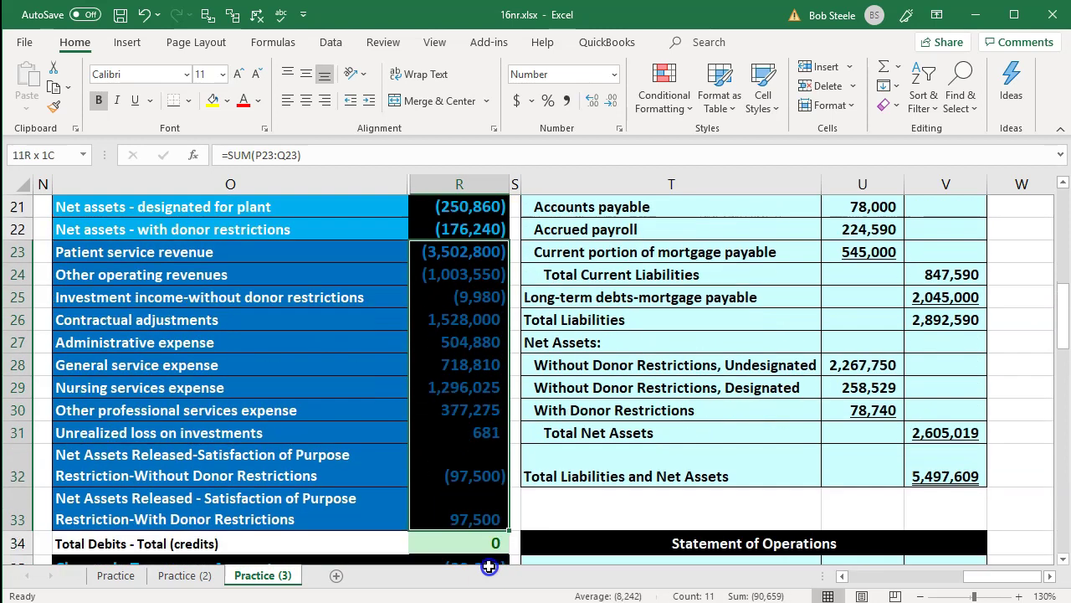
drag(488, 501, 494, 505)
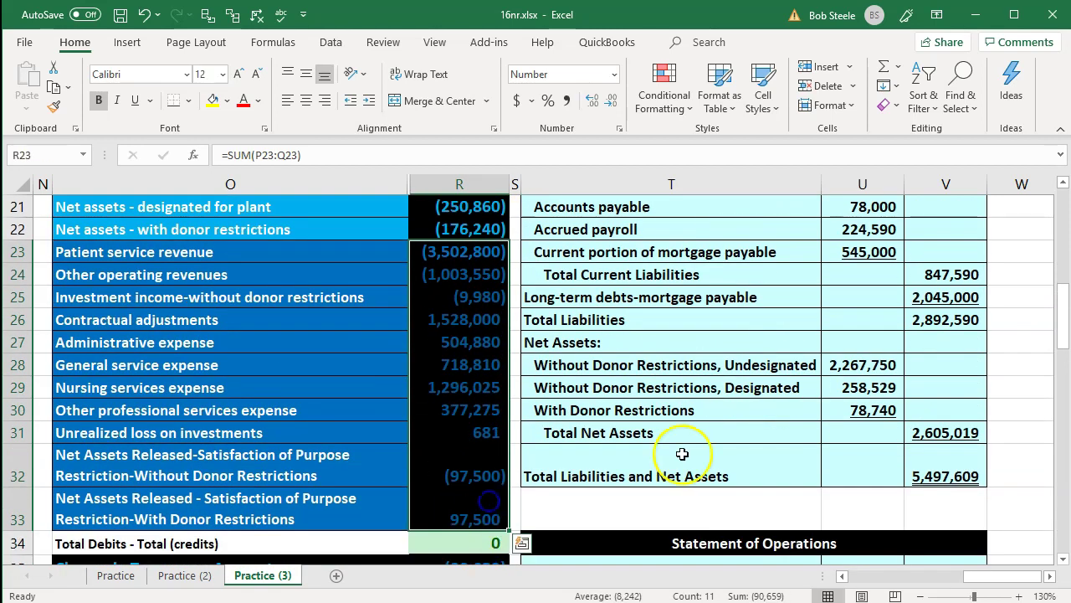
click(725, 415)
scroll(725, 415, down, 2)
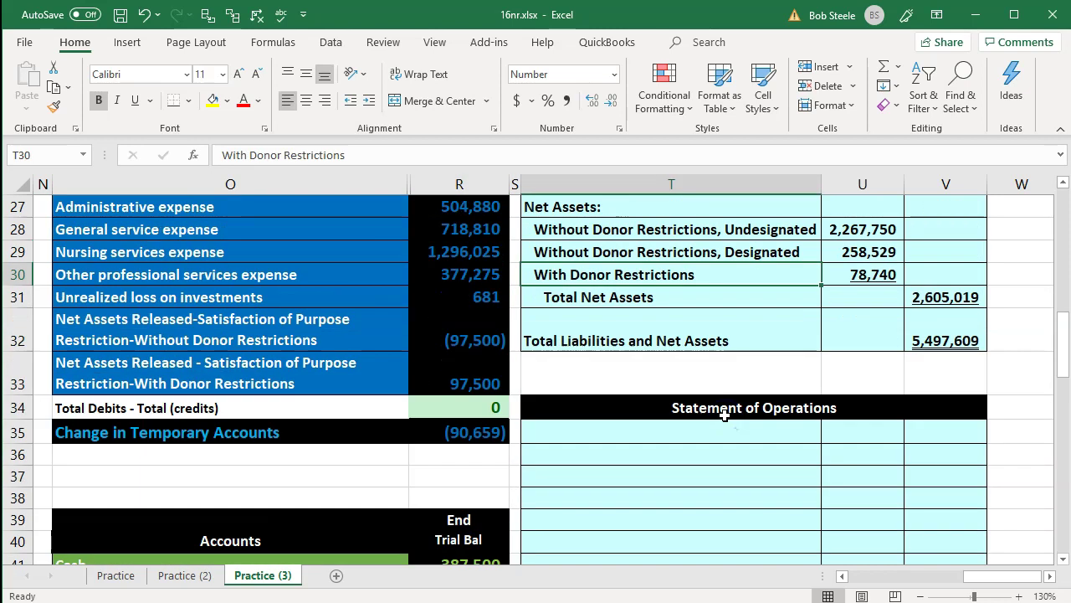
click(720, 419)
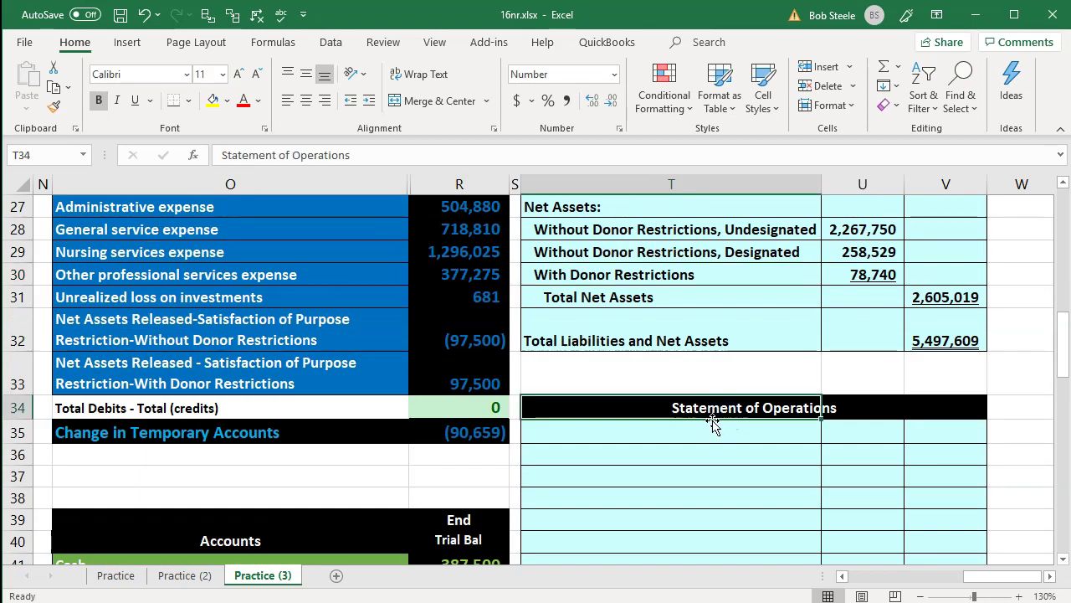
scroll(712, 423, up, 2)
drag(515, 251, 520, 456)
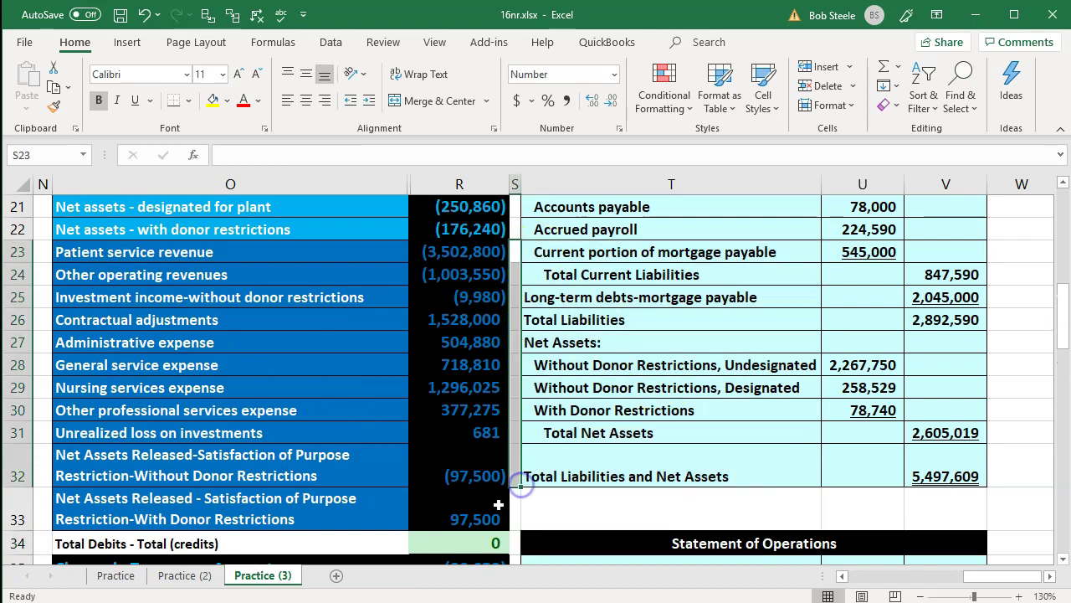